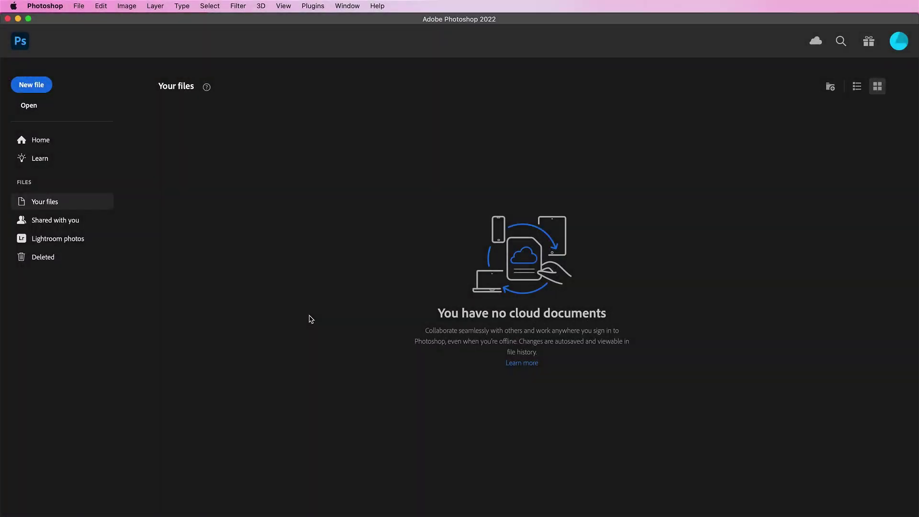
# Step: Configure a new document at 10 × 13 inches, 300 ppi, in CMYK Color mode
pyautogui.click(37, 84)
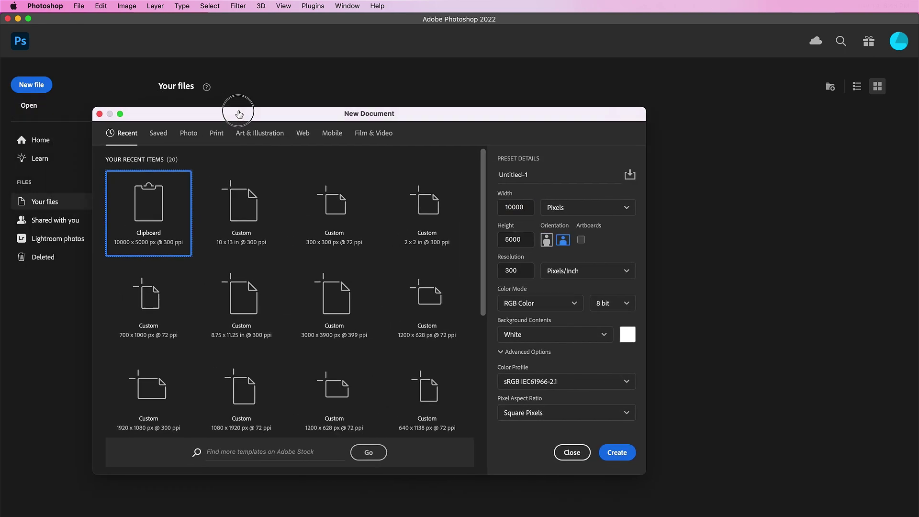
pyautogui.moveTo(239, 110); pyautogui.dragTo(315, 97)
pyautogui.click(632, 190)
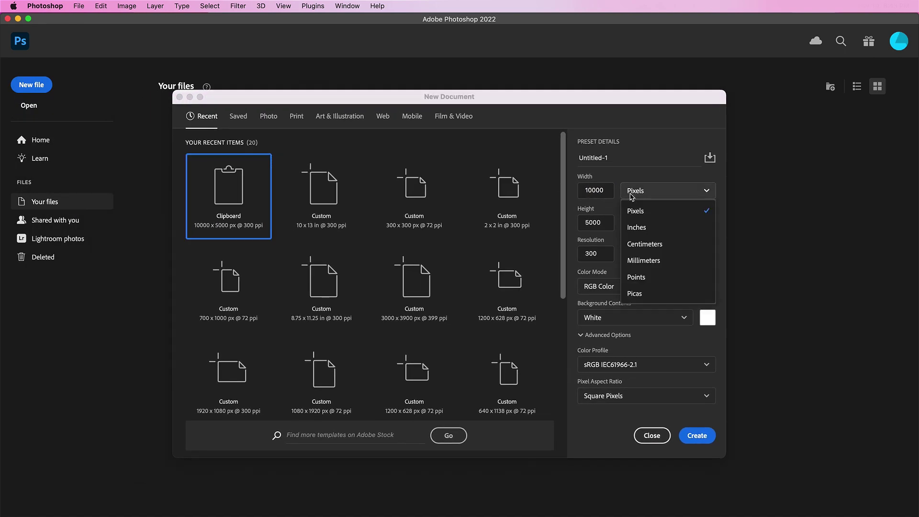
pyautogui.click(632, 226)
pyautogui.click(603, 190)
pyautogui.write('10')
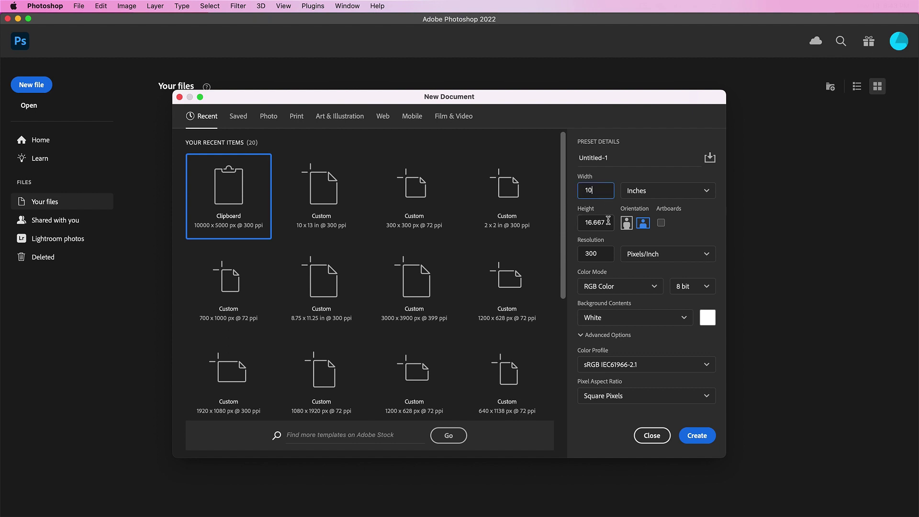
pyautogui.click(608, 220)
pyautogui.write('13')
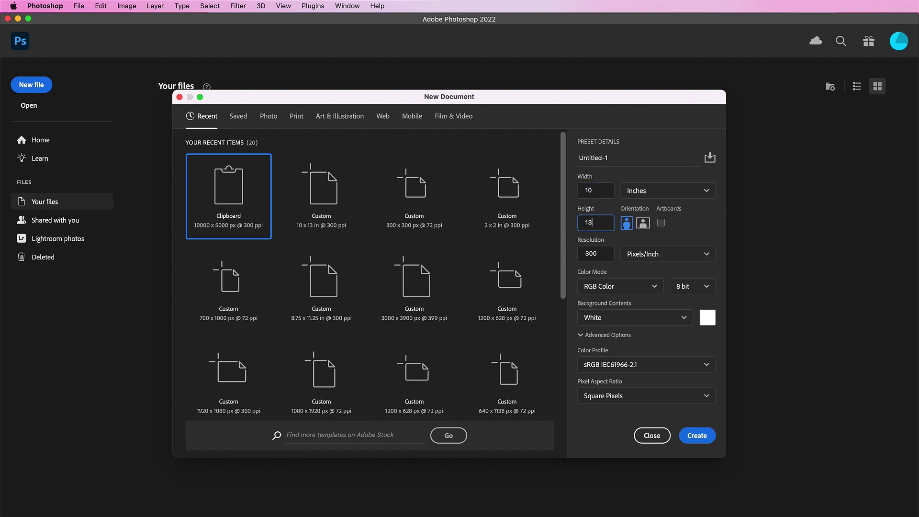
pyautogui.click(598, 286)
pyautogui.click(601, 355)
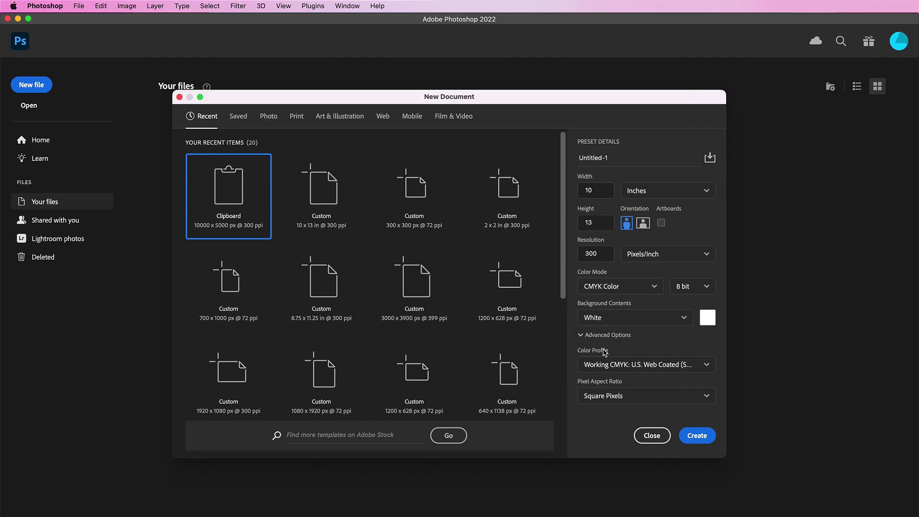
# Step: Create the document and cover it with a #9b7c52 brown Solid Color fill layer
pyautogui.click(696, 435)
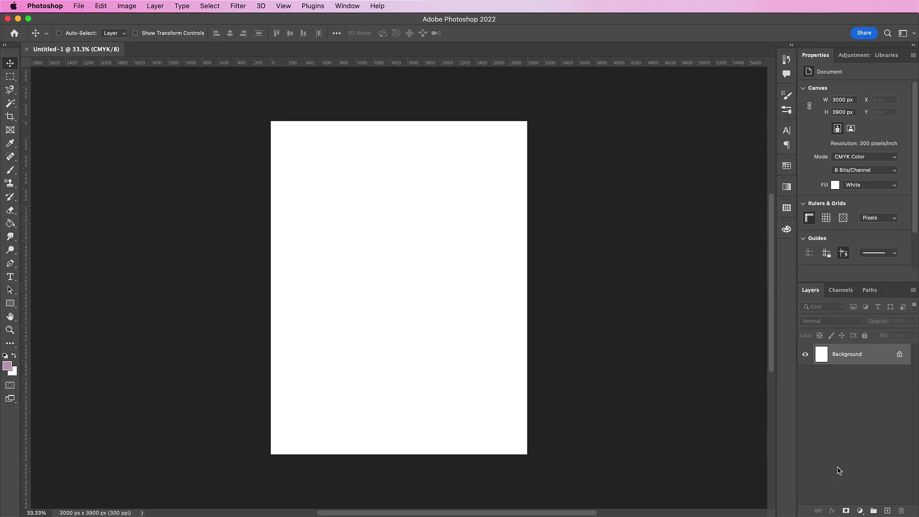
pyautogui.click(860, 511)
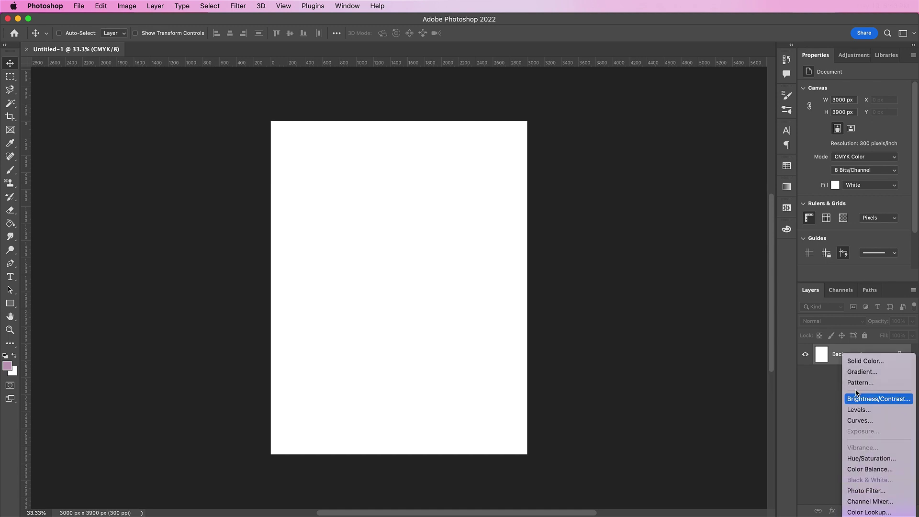
pyautogui.click(856, 360)
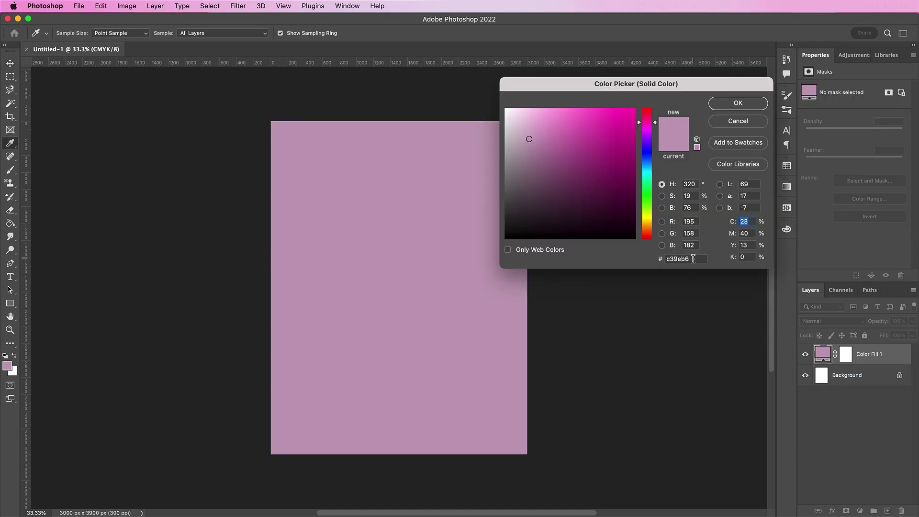
pyautogui.doubleClick(693, 258)
pyautogui.write('9b')
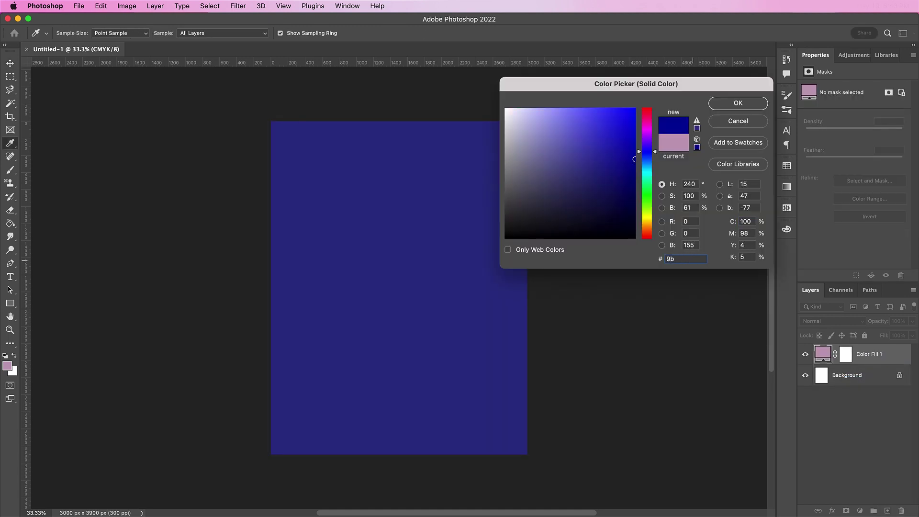
pyautogui.write('7c52')
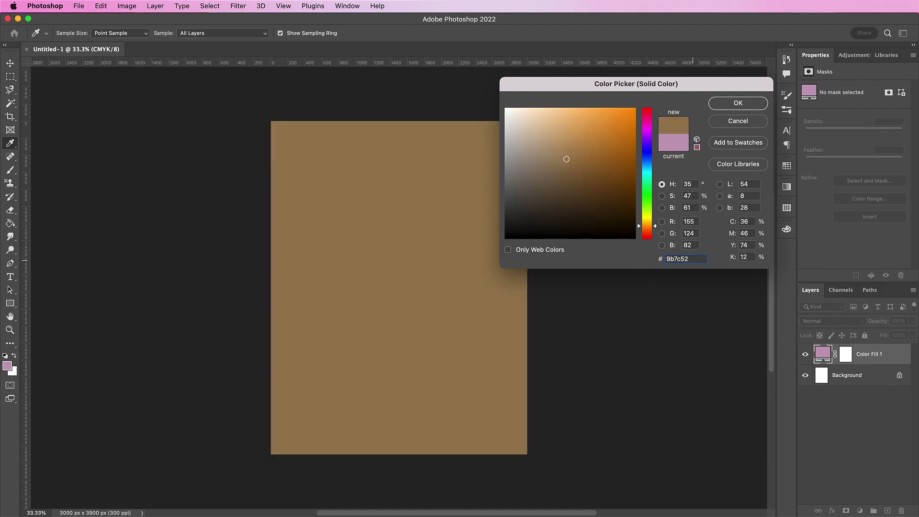
pyautogui.press('Return')
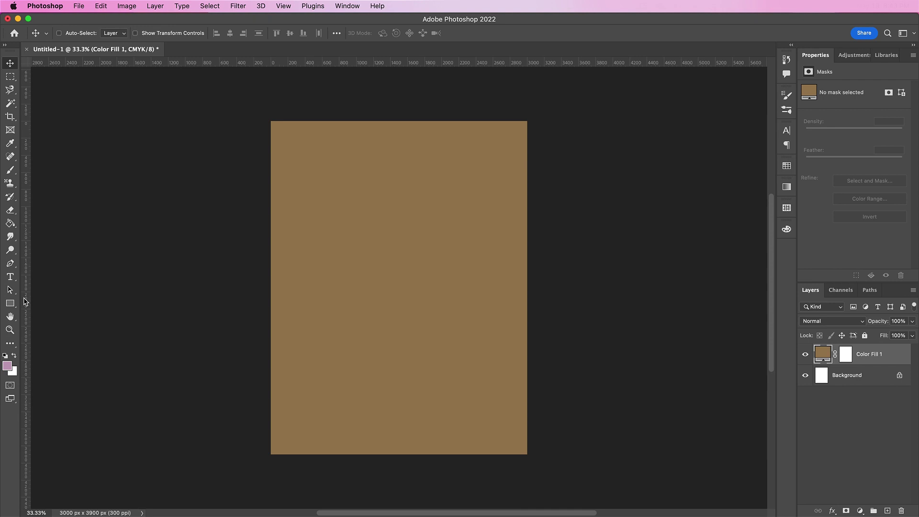
# Step: Draw a 2567 × 3488 px rectangle and centre it within the brown page
pyautogui.click(10, 303)
pyautogui.moveTo(301, 156); pyautogui.dragTo(501, 423)
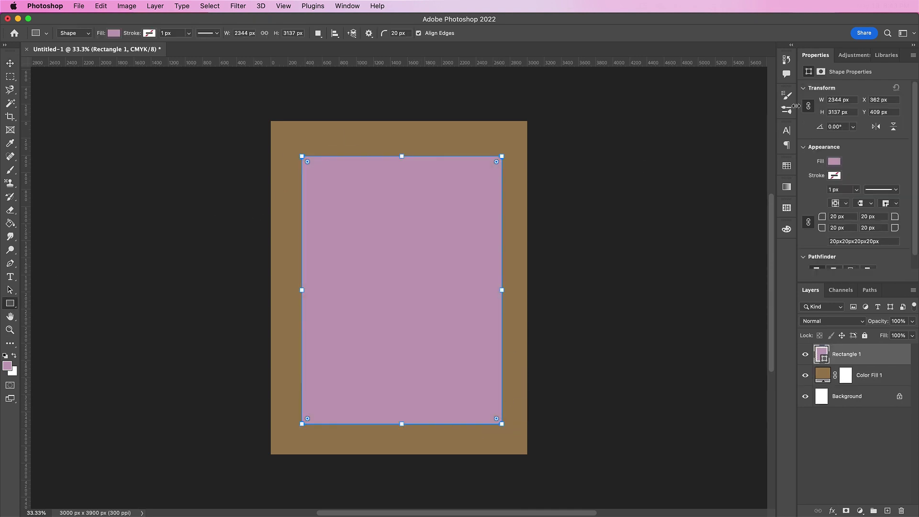
pyautogui.doubleClick(841, 99)
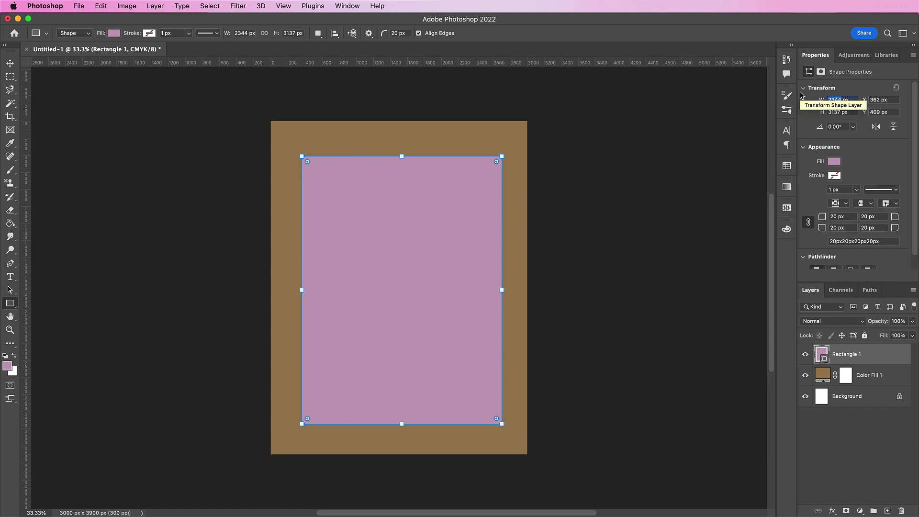
pyautogui.write('2567')
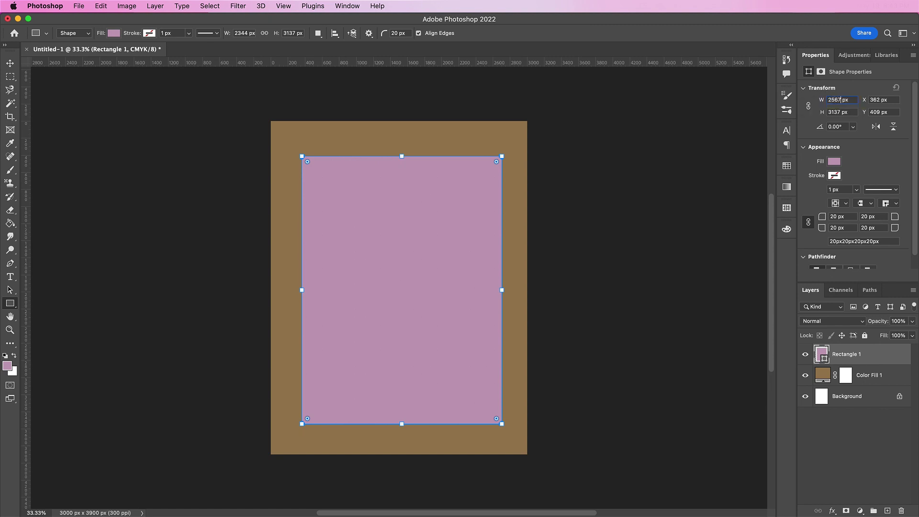
pyautogui.doubleClick(840, 112)
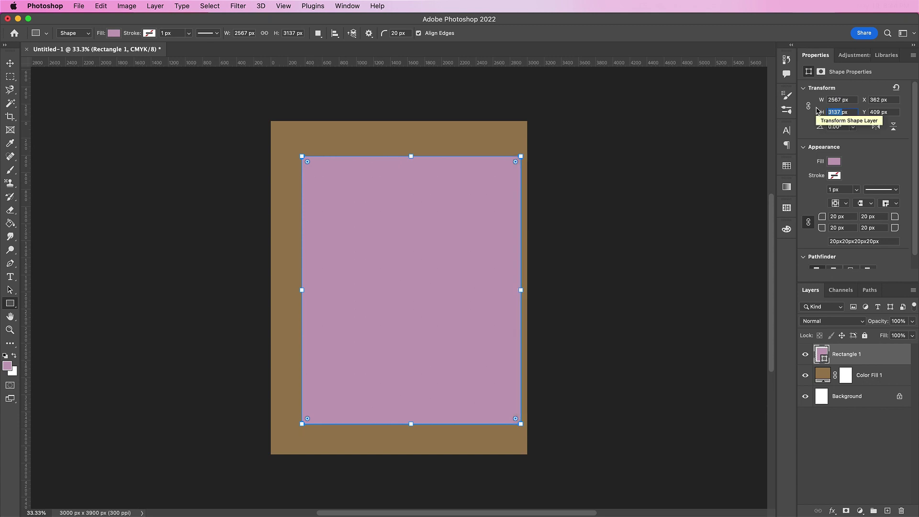
pyautogui.write('3488')
pyautogui.press('Return')
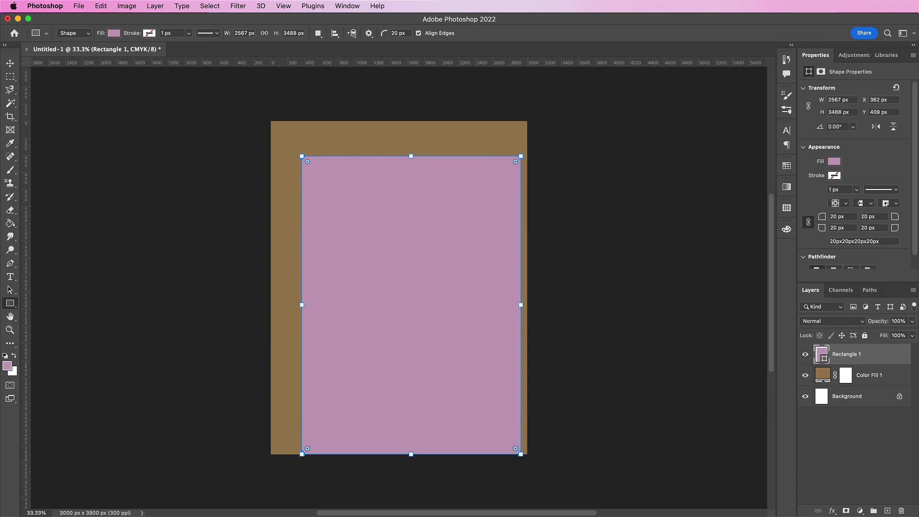
pyautogui.click(10, 63)
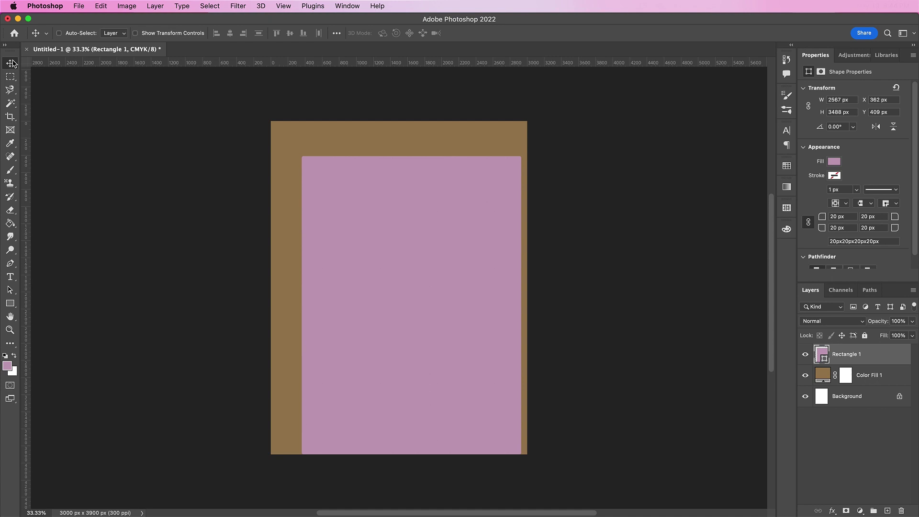
pyautogui.moveTo(429, 280); pyautogui.dragTo(416, 254)
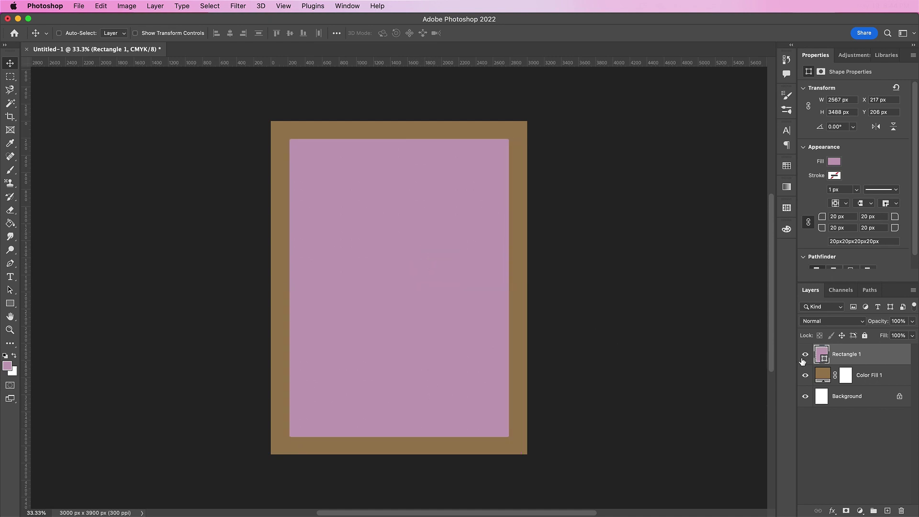
# Step: Rename the rectangle layer Halftone and convert it to a smart object
pyautogui.doubleClick(840, 354)
pyautogui.write('Halftone')
pyautogui.press('Return')
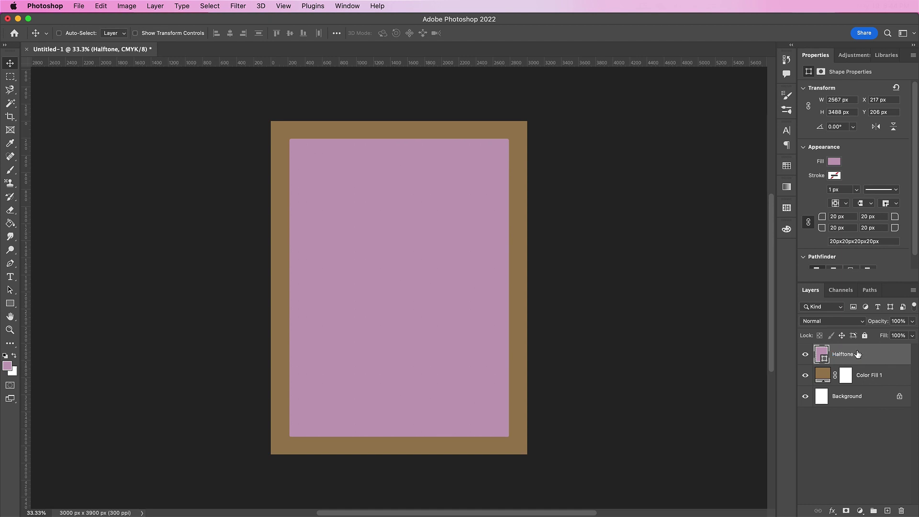
pyautogui.rightClick(857, 354)
pyautogui.click(759, 224)
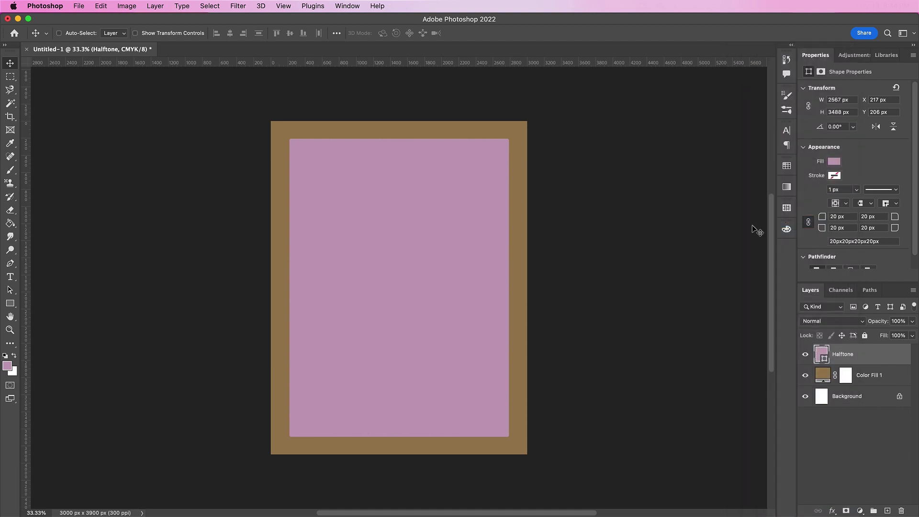
# Step: Inside the Halftone smart object, add a #dde82e lime Solid Color fill layer
pyautogui.doubleClick(821, 355)
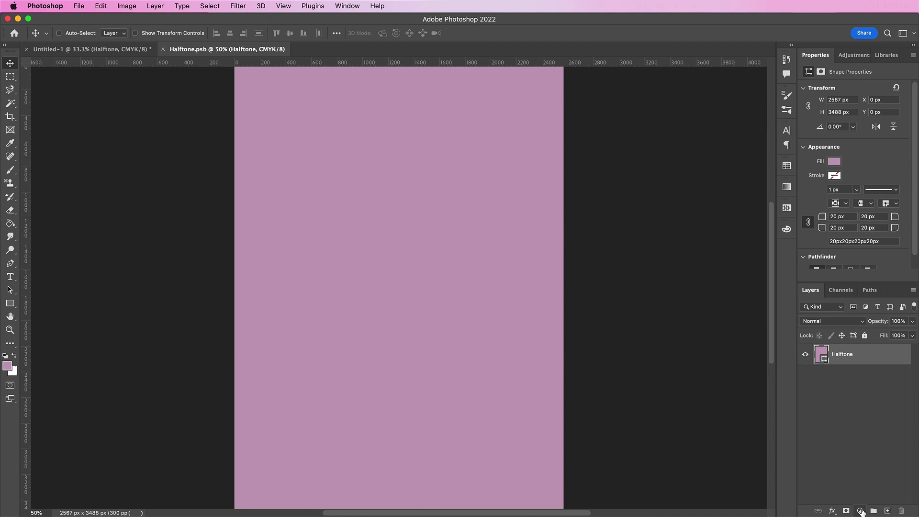
pyautogui.click(861, 514)
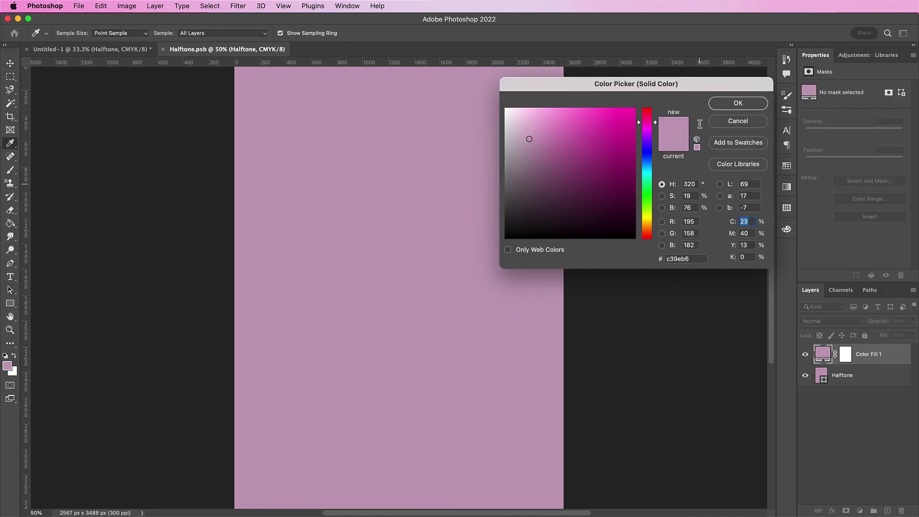
pyautogui.doubleClick(691, 258)
pyautogui.write('dd')
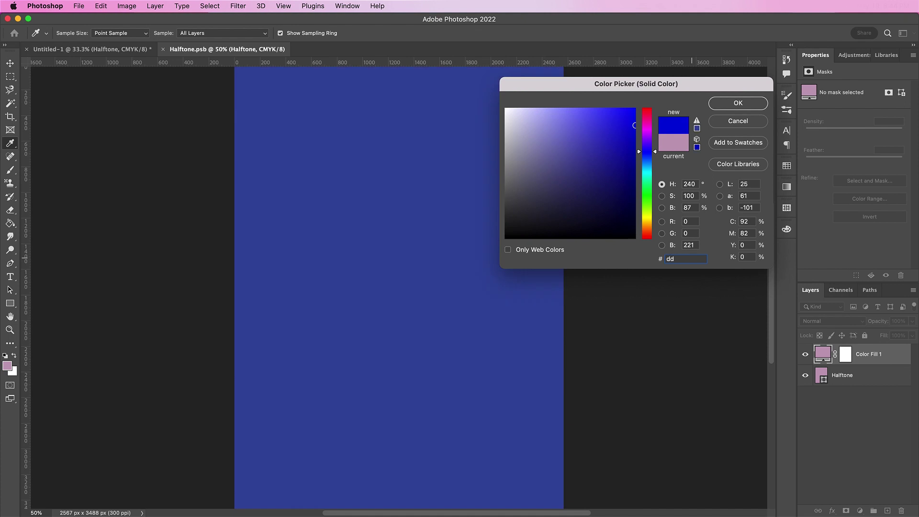
pyautogui.write('e82e')
pyautogui.press('Return')
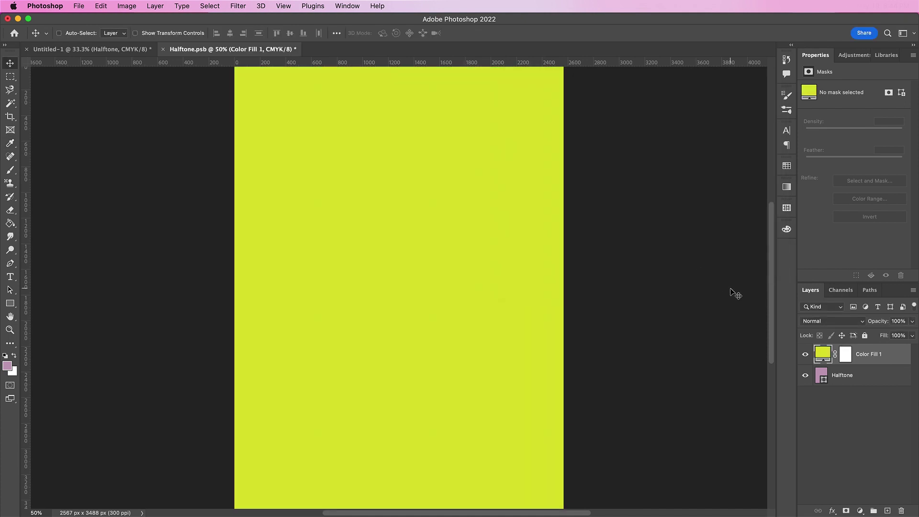
# Step: Duplicate the lime fill as a smart object and reset colours to black and white
pyautogui.press('super+j')
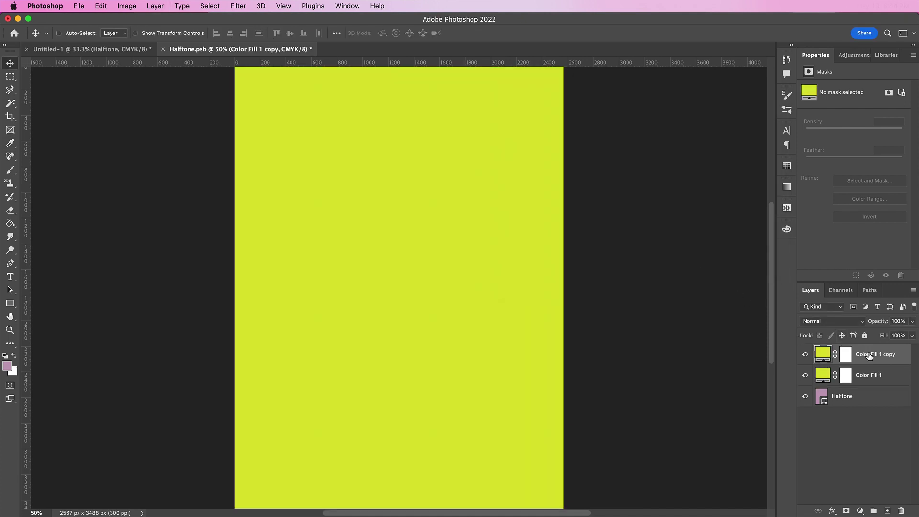
pyautogui.rightClick(868, 354)
pyautogui.click(778, 221)
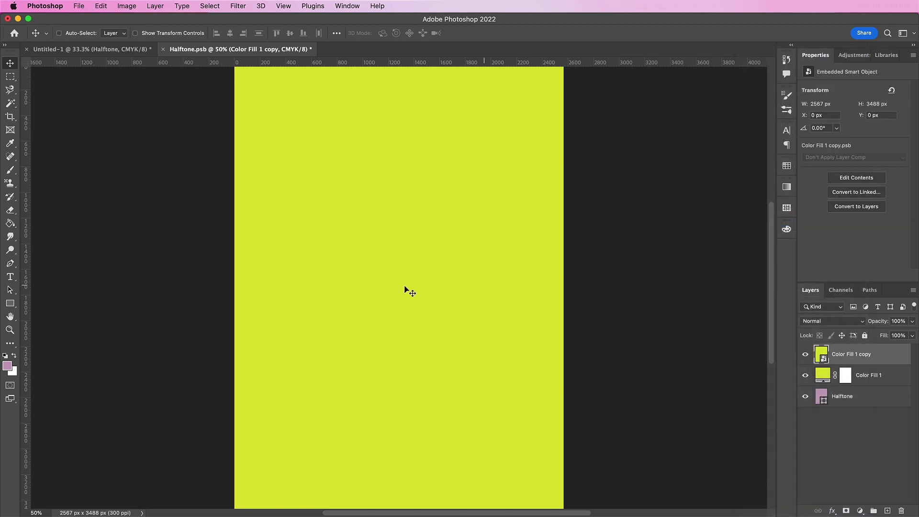
pyautogui.press('d')
# Step: Convert the file to RGB Color, merging layers without rasterizing smart objects
pyautogui.click(241, 5)
pyautogui.moveTo(127, 6)
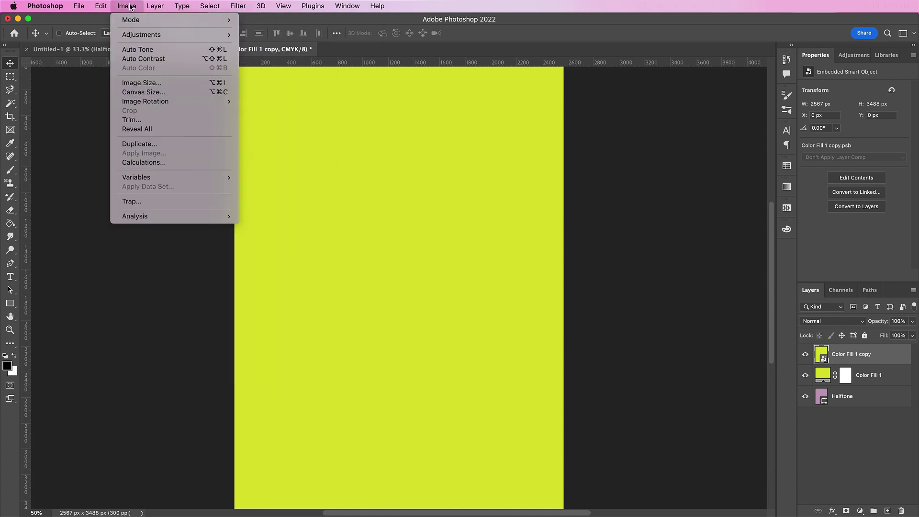
pyautogui.moveTo(144, 19)
pyautogui.click(267, 57)
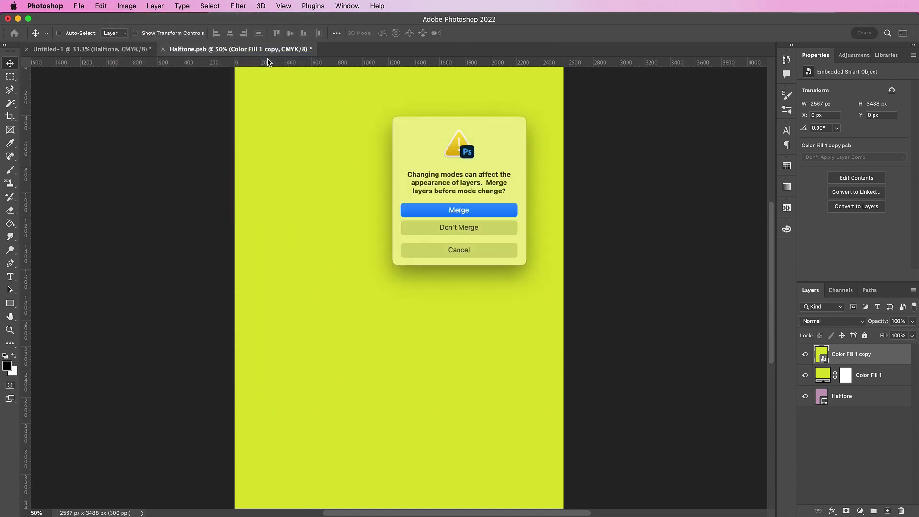
pyautogui.click(423, 211)
pyautogui.click(432, 232)
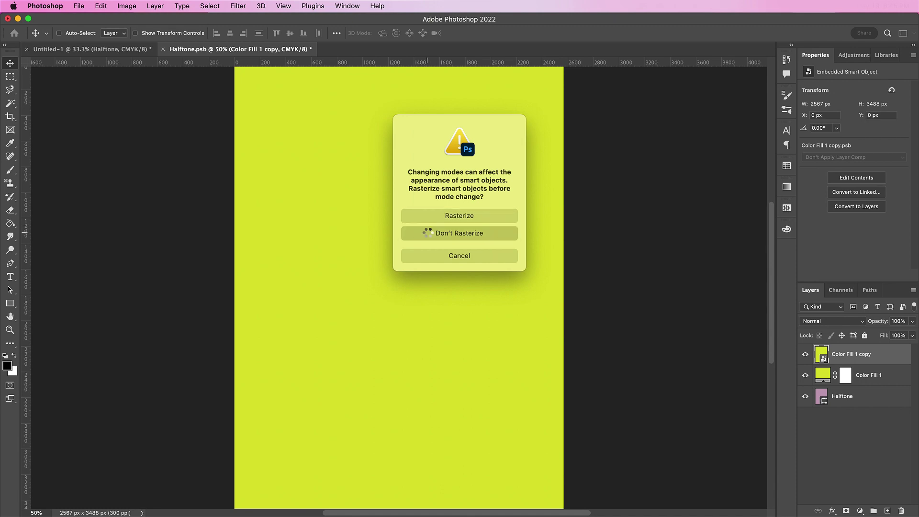
# Step: Apply the Sketch > Halftone Pattern filter with Size 5, Contrast 22 and Circle pattern type
pyautogui.click(235, 5)
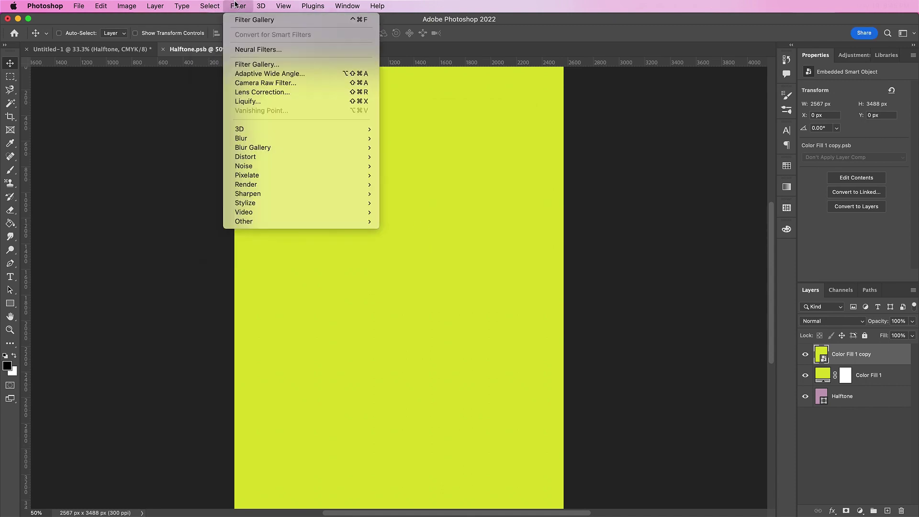
pyautogui.click(246, 64)
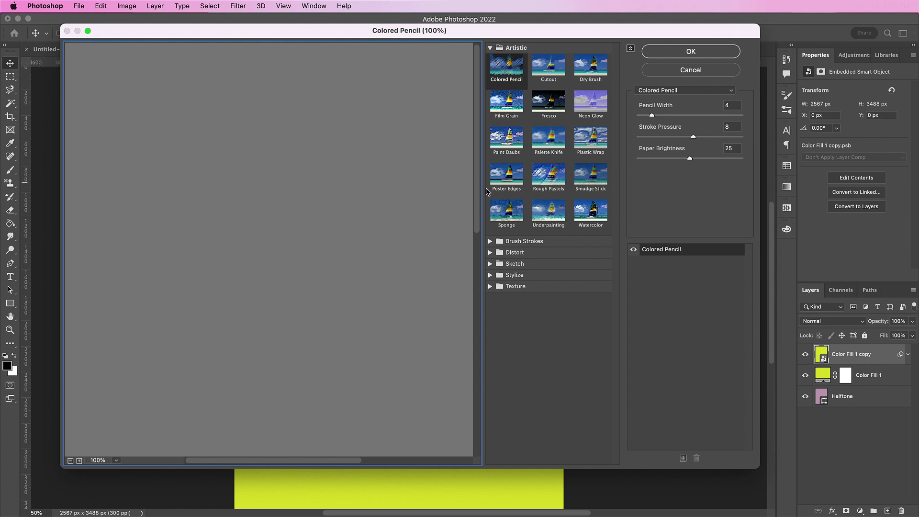
pyautogui.click(489, 263)
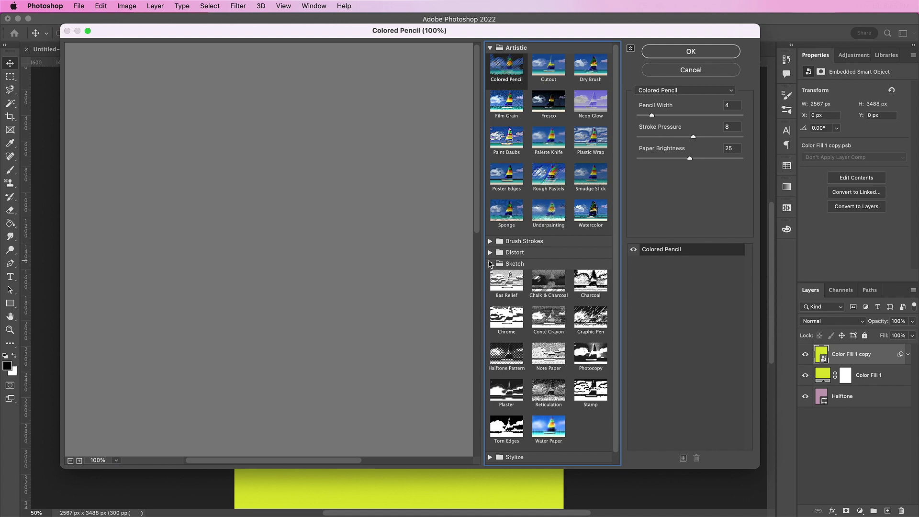
pyautogui.click(506, 354)
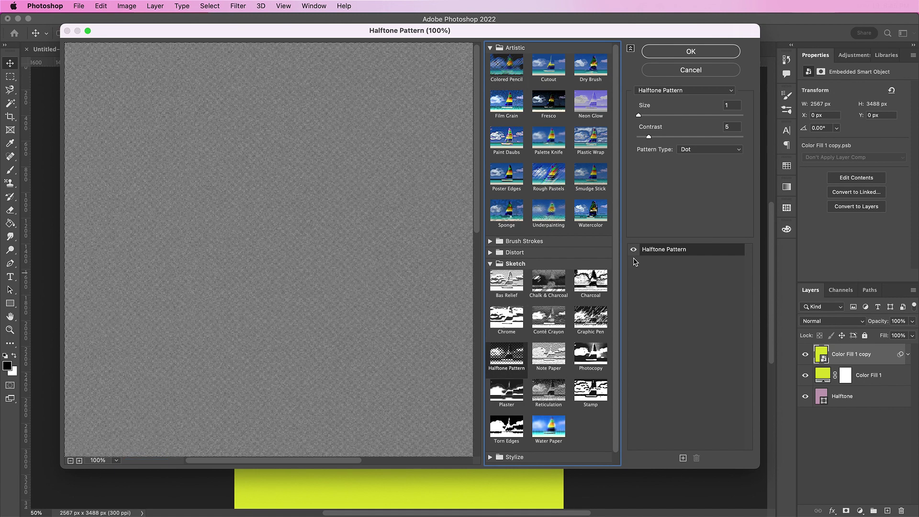
pyautogui.click(735, 104)
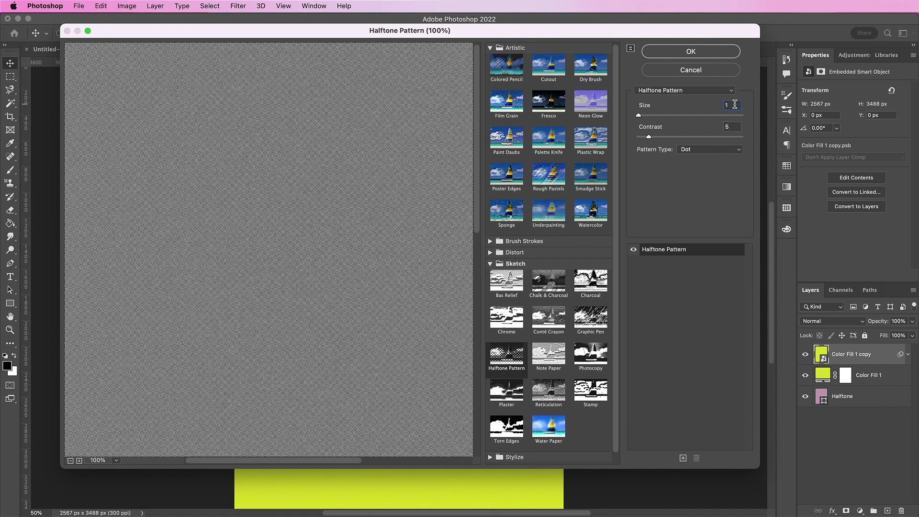
pyautogui.write('5')
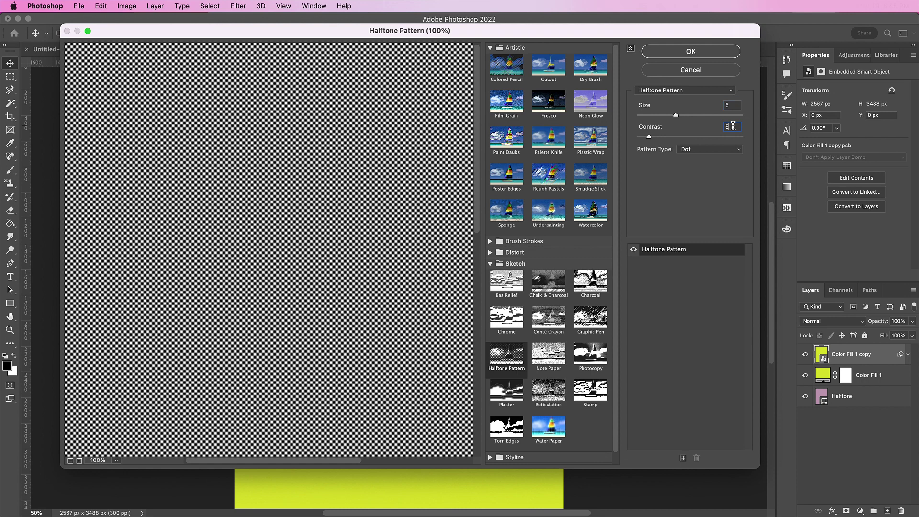
pyautogui.write('22')
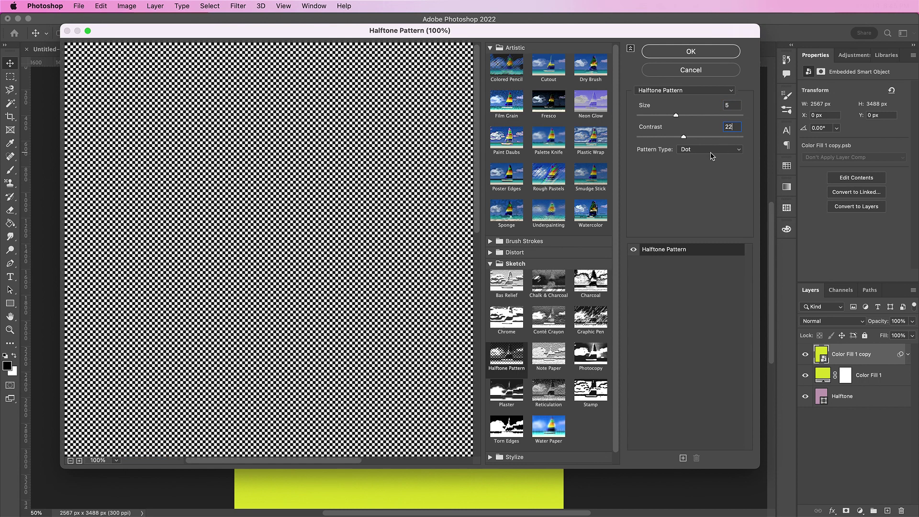
pyautogui.click(711, 152)
pyautogui.click(700, 142)
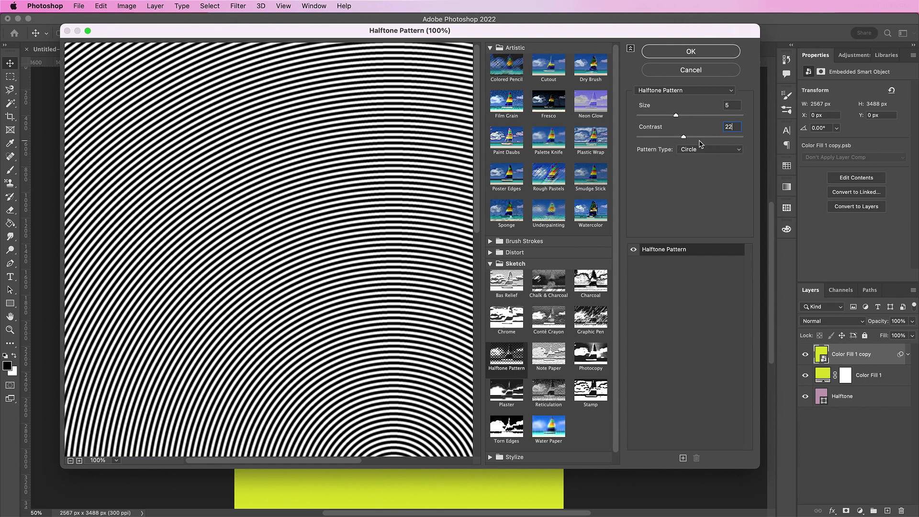
pyautogui.click(677, 53)
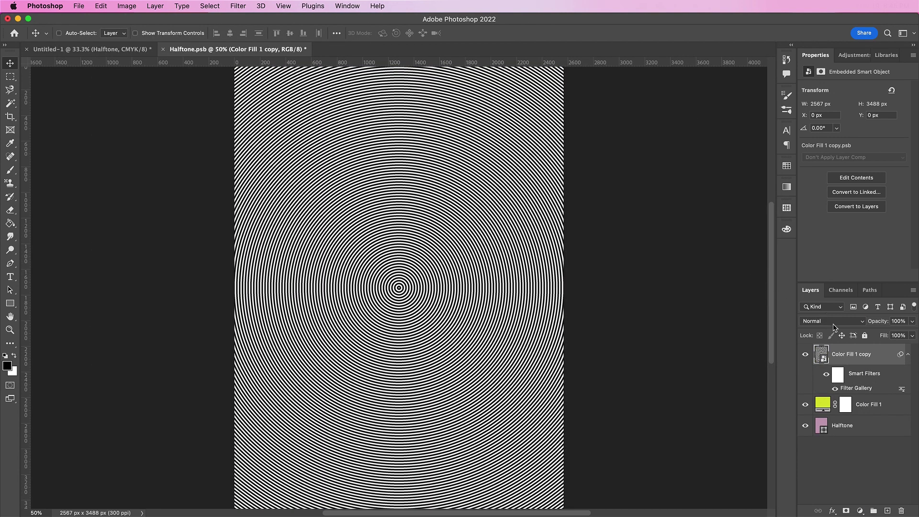
# Step: Set the ring layer's blend mode to Color Burn and save Halftone.psb
pyautogui.click(833, 323)
pyautogui.click(833, 369)
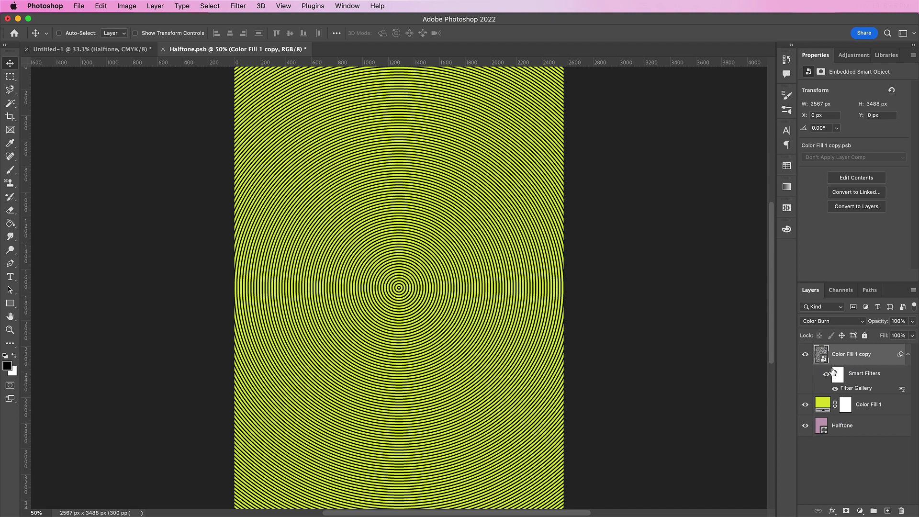
pyautogui.click(79, 5)
pyautogui.click(90, 110)
# Step: Close Halftone.psb and lower the poster's Halftone layer opacity to 20%
pyautogui.click(162, 49)
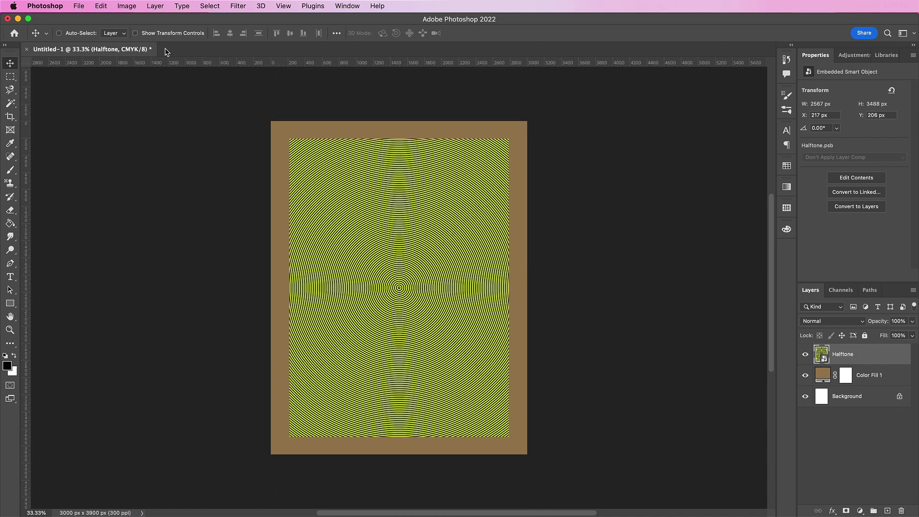
pyautogui.click(897, 320)
pyautogui.write('20')
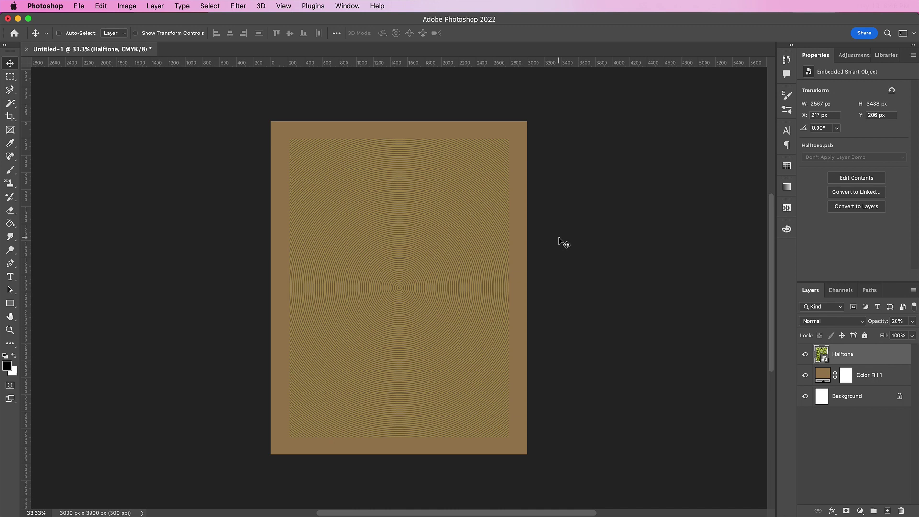
pyautogui.write('t')
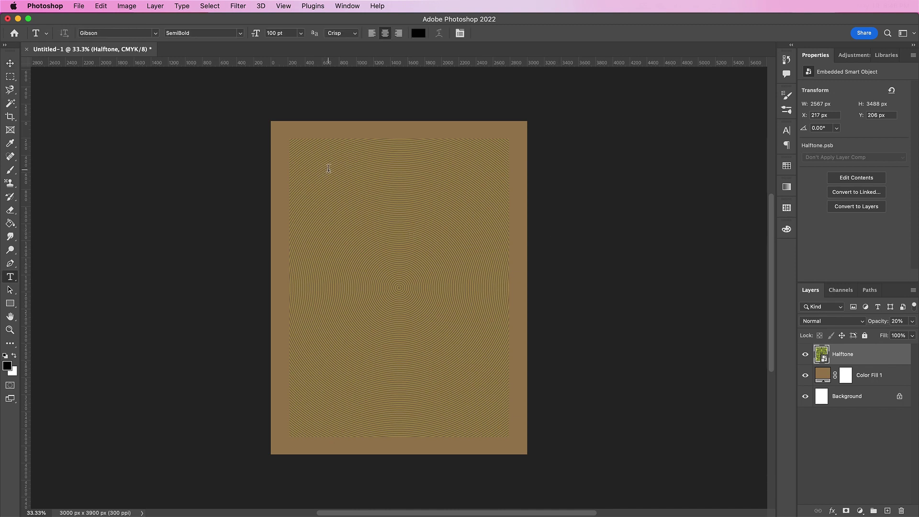
# Step: Type THE near the top-left in Blackletter ExtraBold with All Caps turned off
pyautogui.click(329, 168)
pyautogui.write('THE')
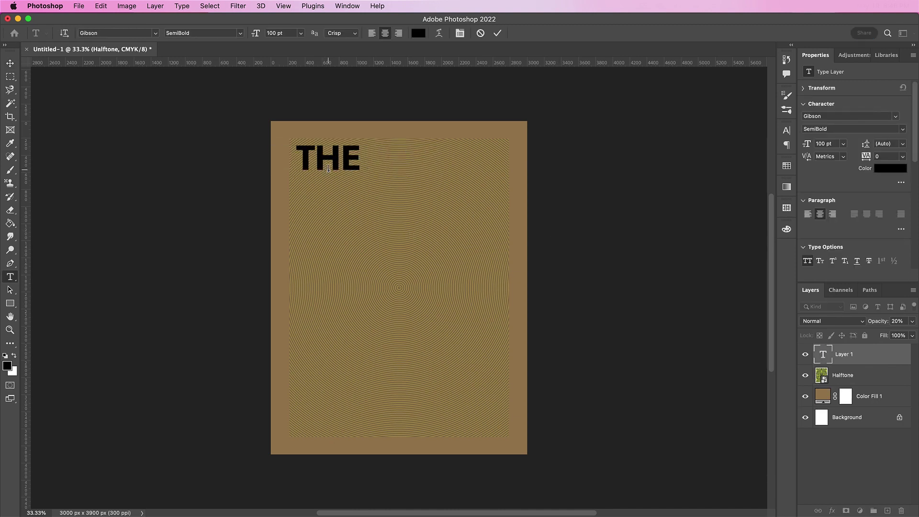
pyautogui.press('super+a')
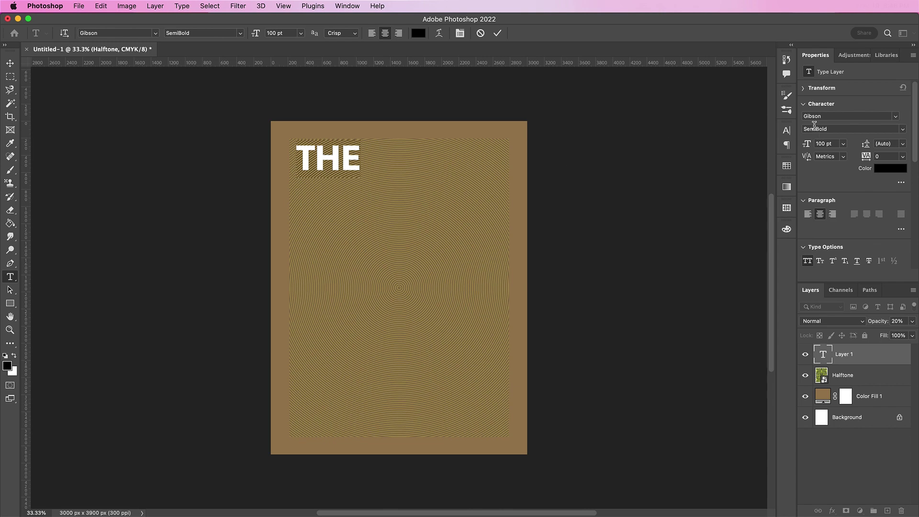
pyautogui.click(812, 116)
pyautogui.write('black')
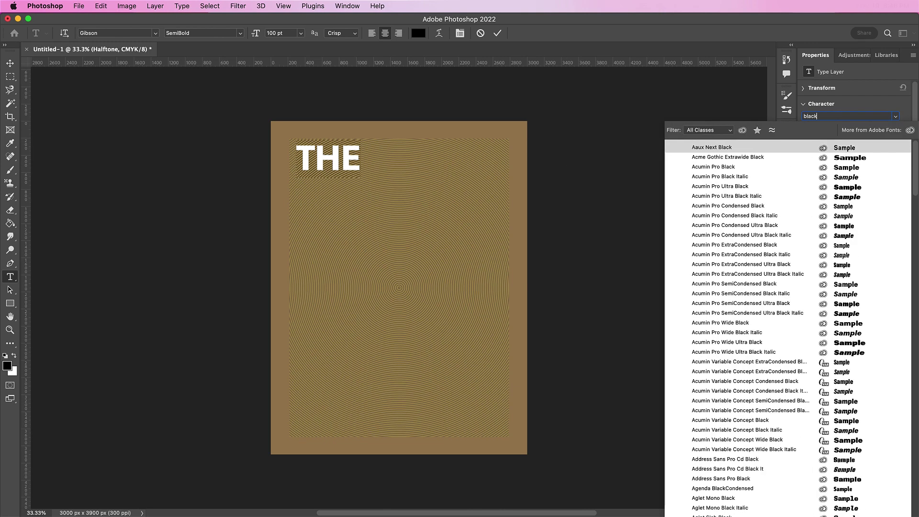
pyautogui.write('letter')
pyautogui.click(724, 161)
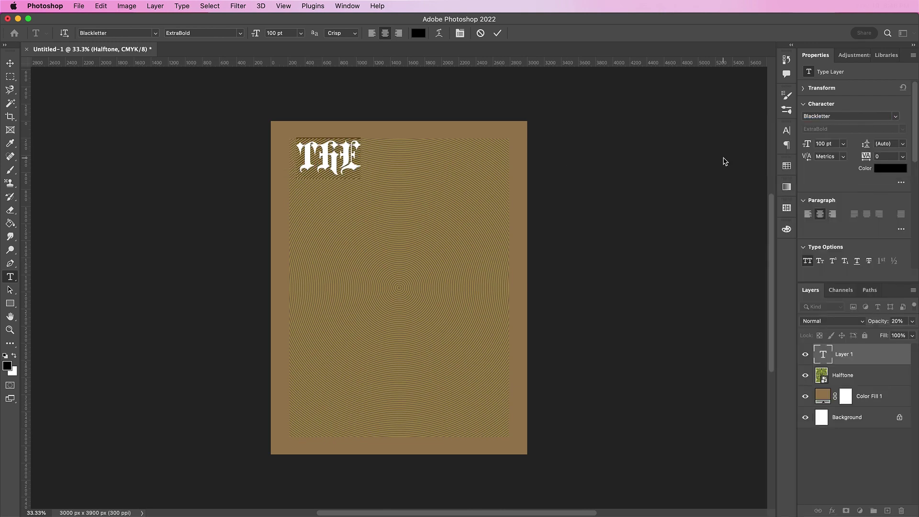
pyautogui.click(810, 265)
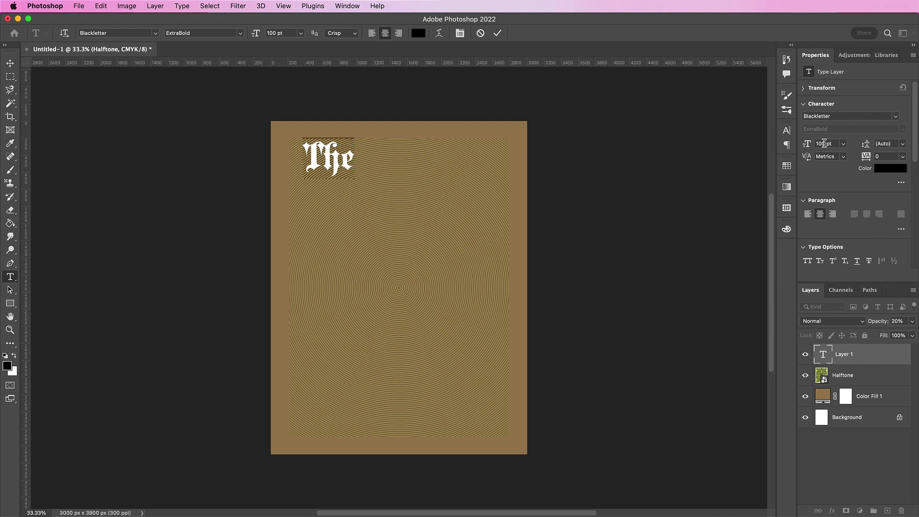
# Step: Set the text to 67 pt in pale yellow-green #e3eba7
pyautogui.doubleClick(824, 143)
pyautogui.write('67')
pyautogui.click(888, 170)
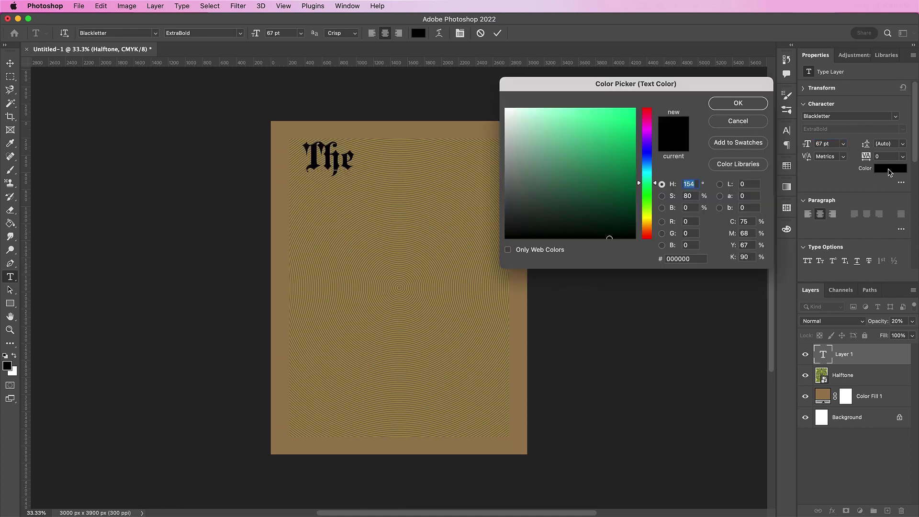
pyautogui.click(689, 257)
pyautogui.write('e3e')
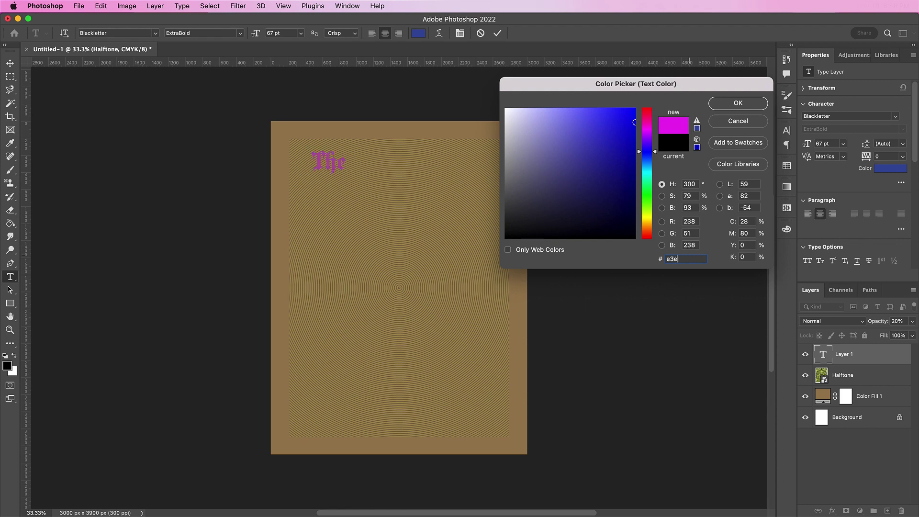
pyautogui.write('b9c')
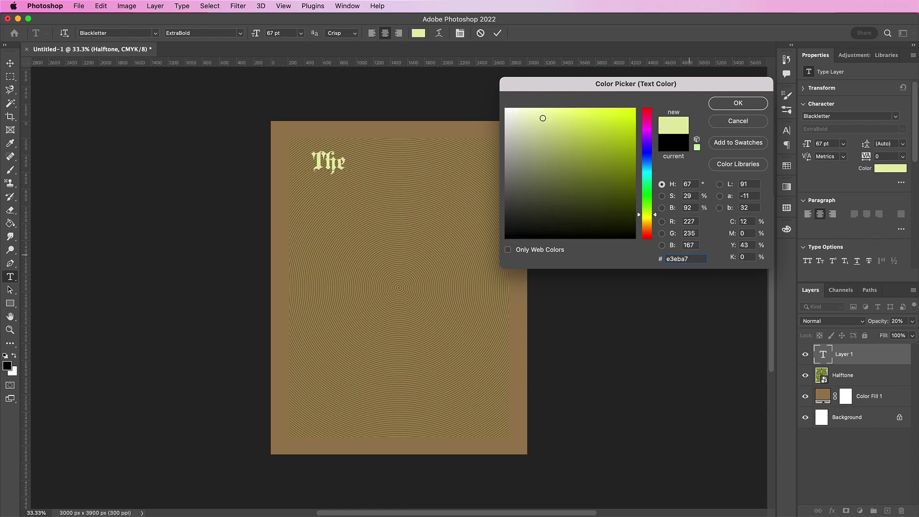
pyautogui.press('Return')
# Step: Duplicate the The layer below the original and retype the copy as Outsider
pyautogui.click(497, 33)
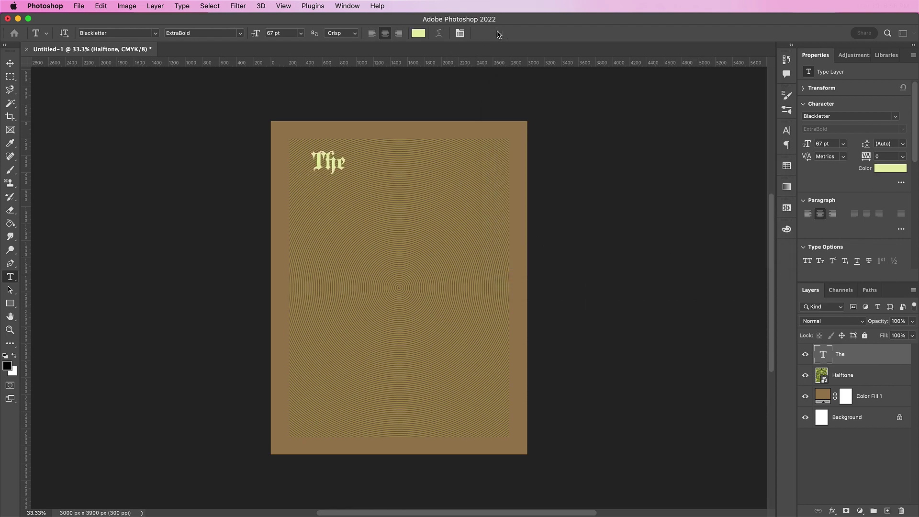
pyautogui.press('super+j')
pyautogui.press('v')
pyautogui.moveTo(351, 160); pyautogui.dragTo(345, 188)
pyautogui.press('super+equal')
pyautogui.press('super+equal')
pyautogui.scroll(2, 343, 188)
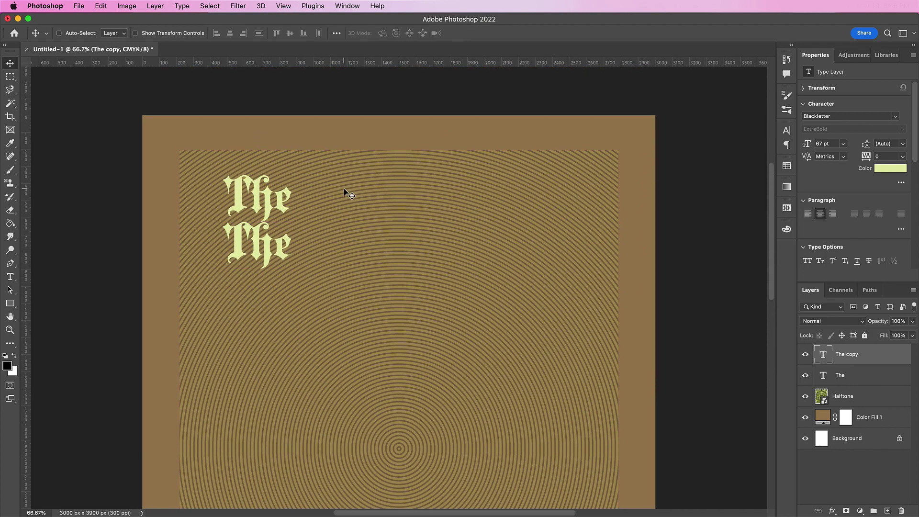
pyautogui.doubleClick(272, 235)
pyautogui.write('Outsider')
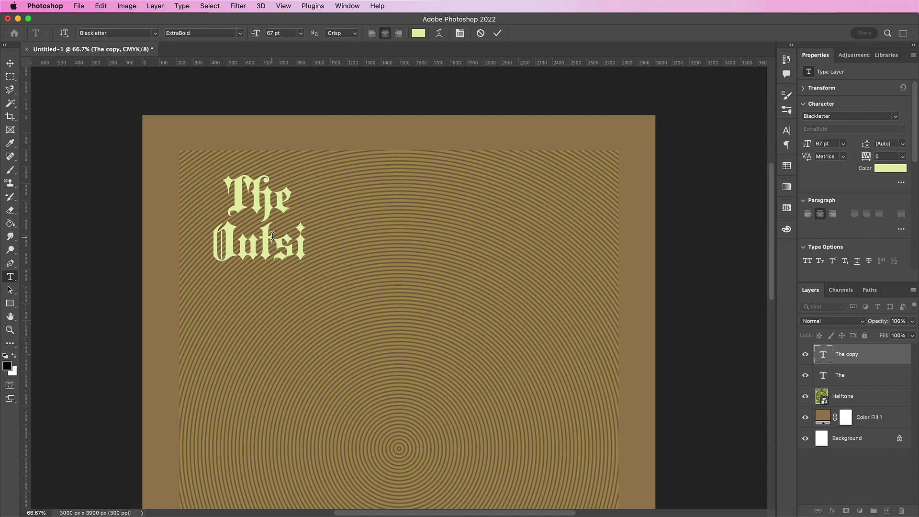
pyautogui.click(498, 33)
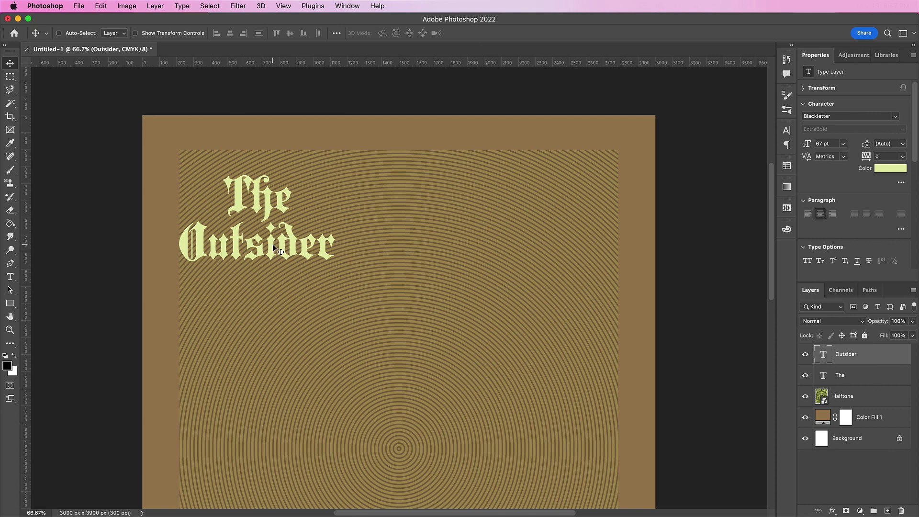
# Step: Nudge Outsider right, then move The and Outsider together into place
pyautogui.moveTo(274, 245); pyautogui.dragTo(281, 248)
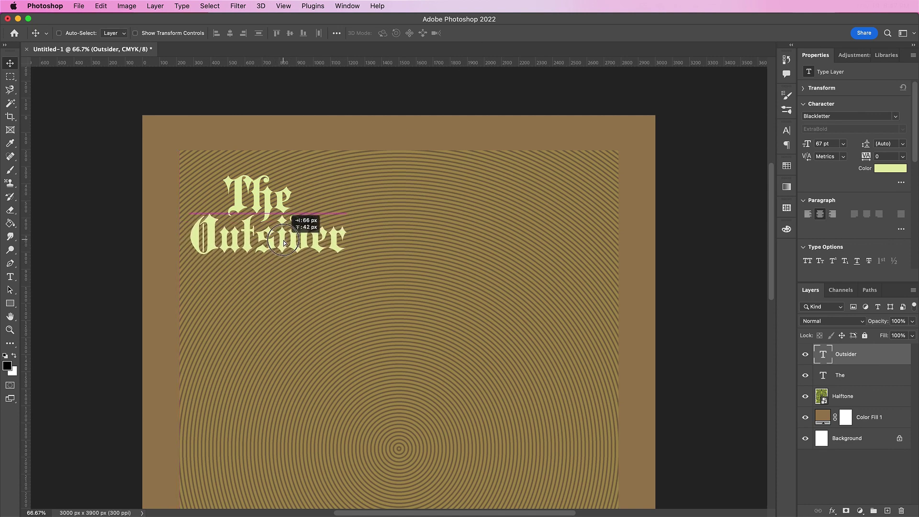
pyautogui.moveTo(284, 243); pyautogui.dragTo(283, 243)
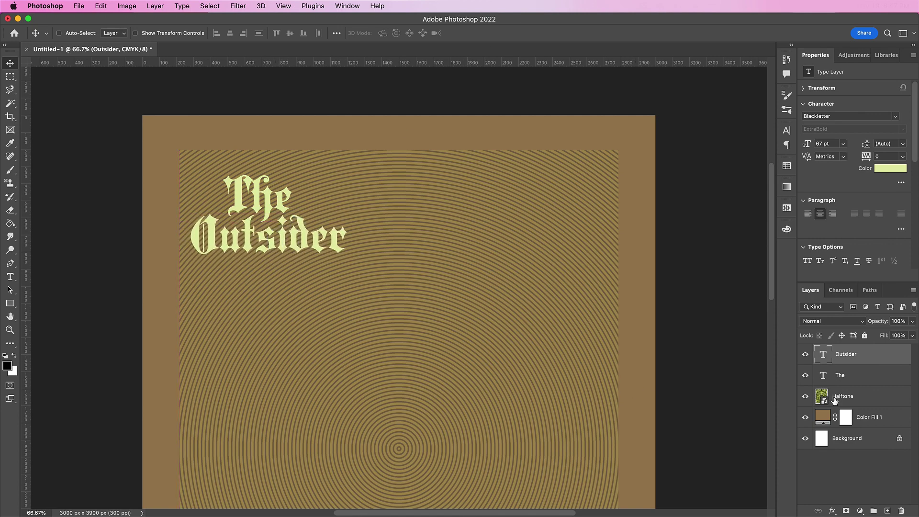
pyautogui.keyDown('shift'); pyautogui.click(850, 375); pyautogui.keyUp('shift')
pyautogui.moveTo(303, 247); pyautogui.dragTo(309, 237)
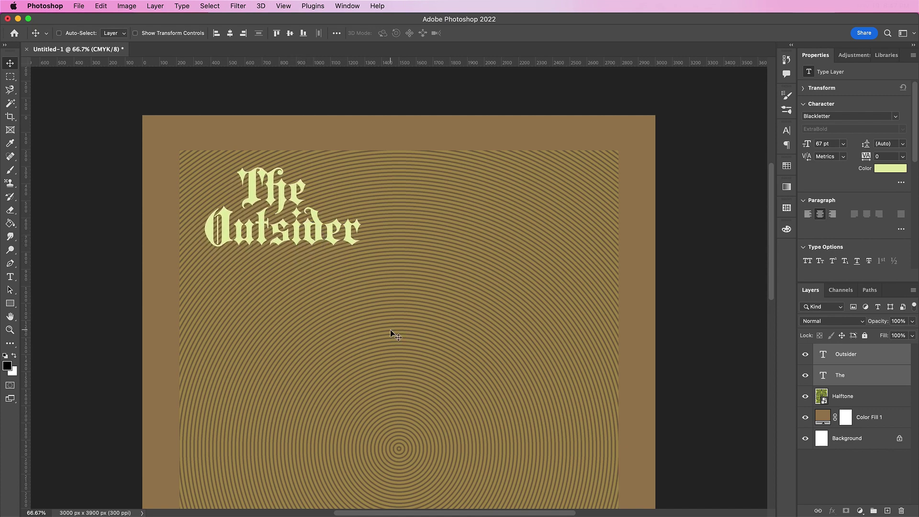
# Step: Draw a thin 4 px high bar under the masthead
pyautogui.click(9, 303)
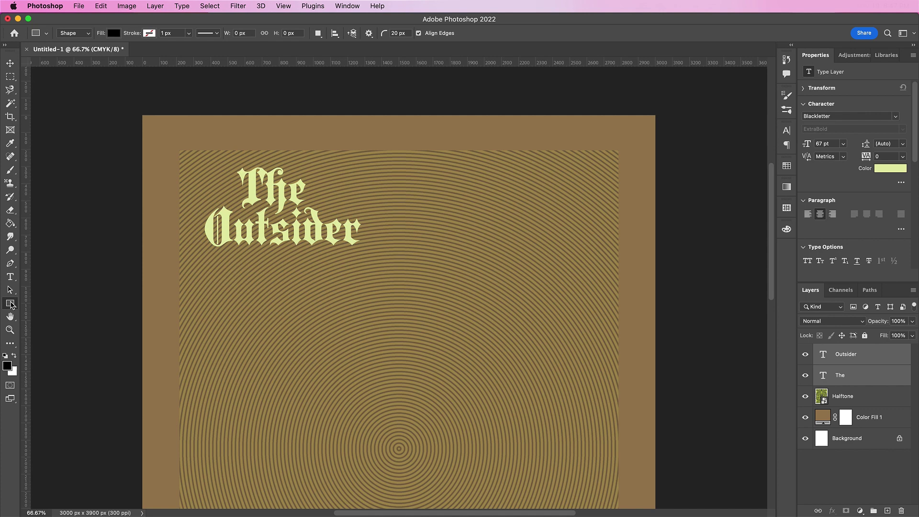
pyautogui.moveTo(206, 254); pyautogui.dragTo(603, 254)
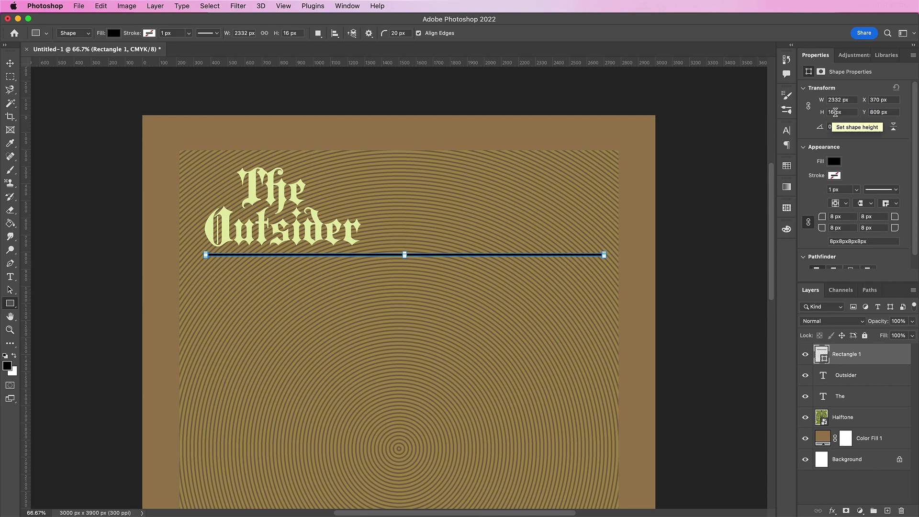
pyautogui.doubleClick(833, 111)
pyautogui.write('4')
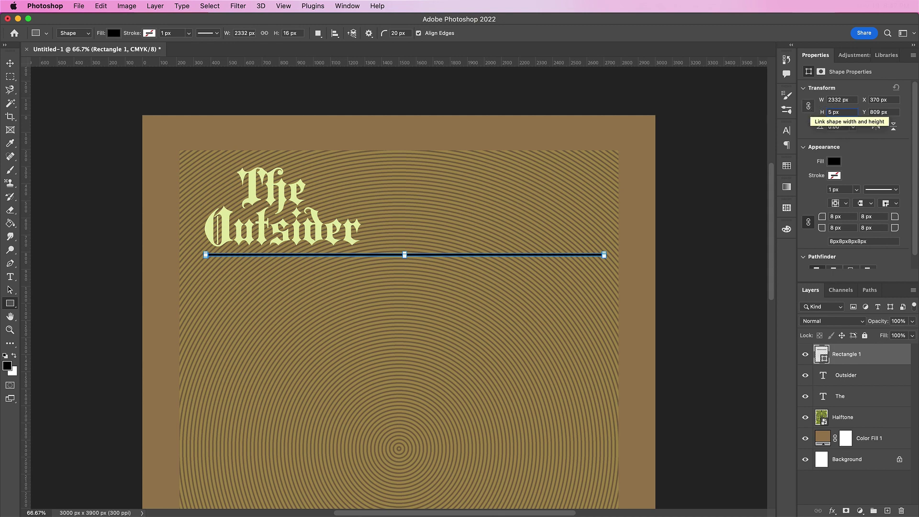
pyautogui.press('Return')
# Step: Fill the bar with lime #b3d335
pyautogui.click(833, 161)
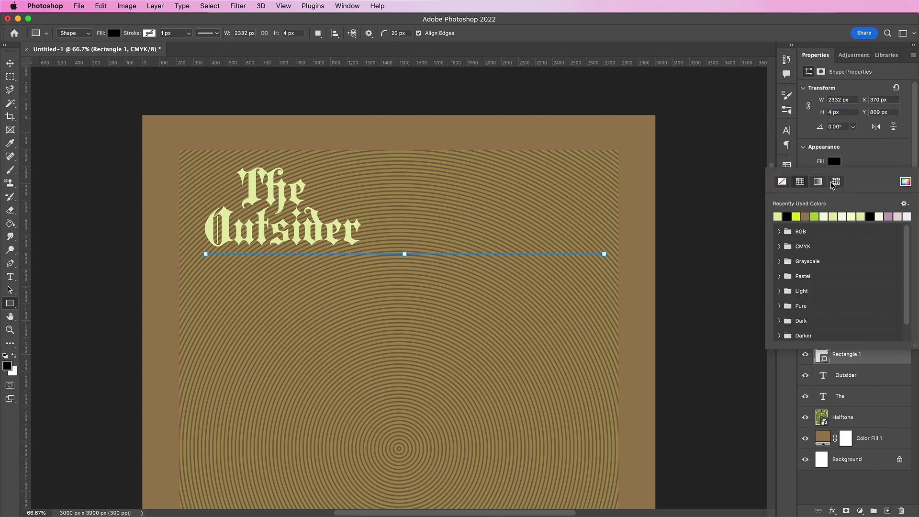
pyautogui.click(905, 184)
pyautogui.click(700, 258)
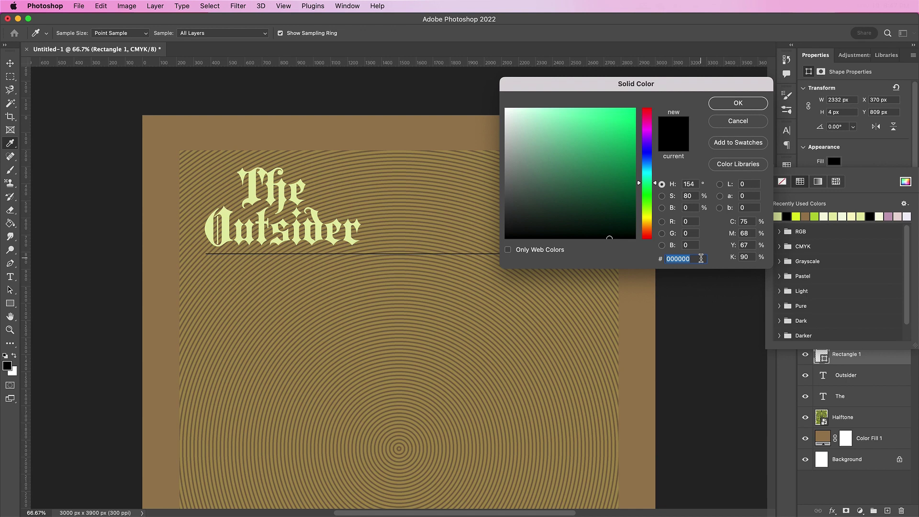
pyautogui.write('b3d')
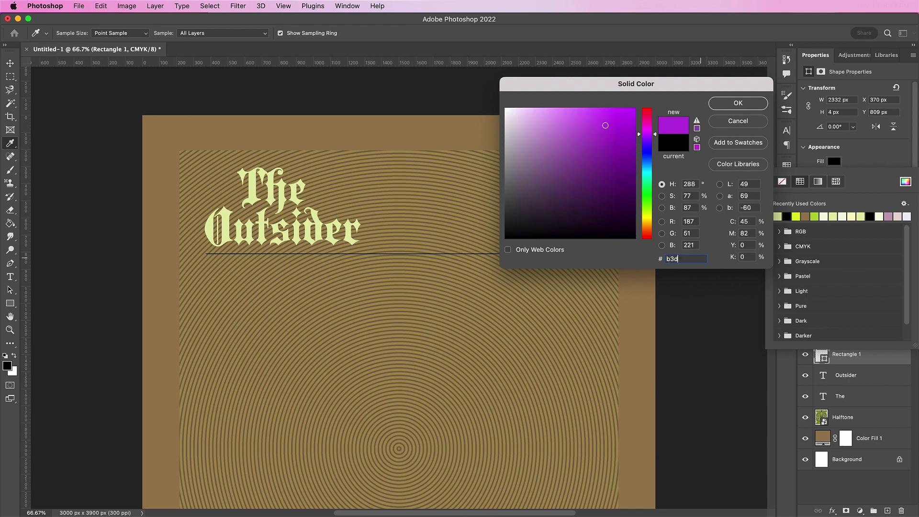
pyautogui.write('42c')
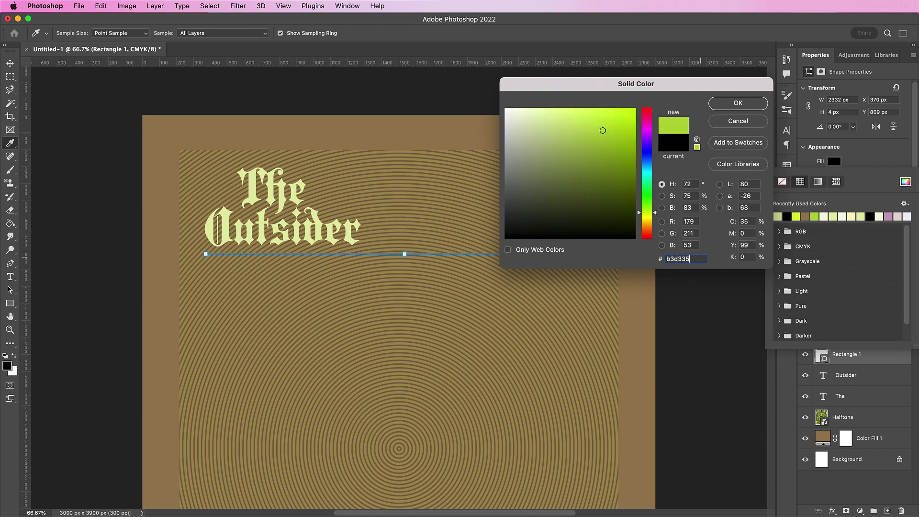
pyautogui.press('Return')
pyautogui.click(865, 163)
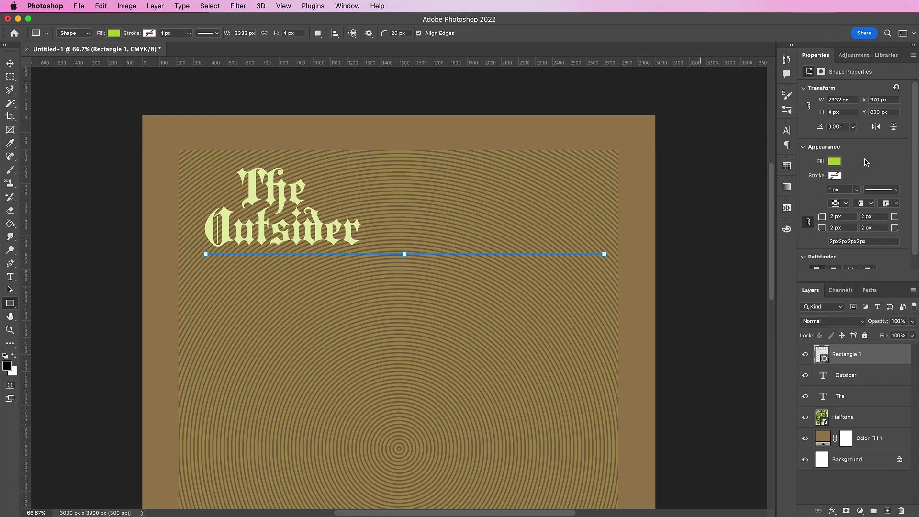
# Step: Copy the lime line just below the first one and another copy near the poster bottom
pyautogui.press('v')
pyautogui.moveTo(533, 316); pyautogui.dragTo(500, 300)
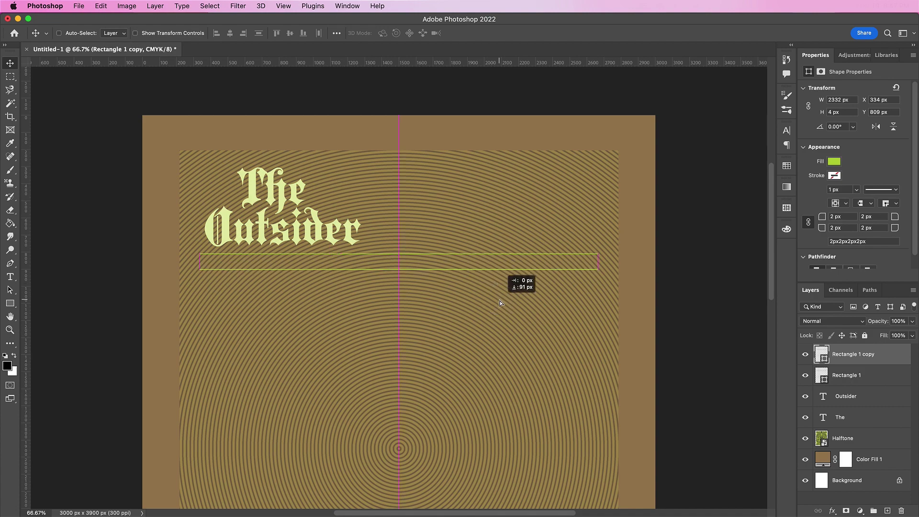
pyautogui.scroll(-1, 499, 299)
pyautogui.scroll(-1, 498, 299)
pyautogui.press('super+minus')
pyautogui.scroll(-3, 499, 300)
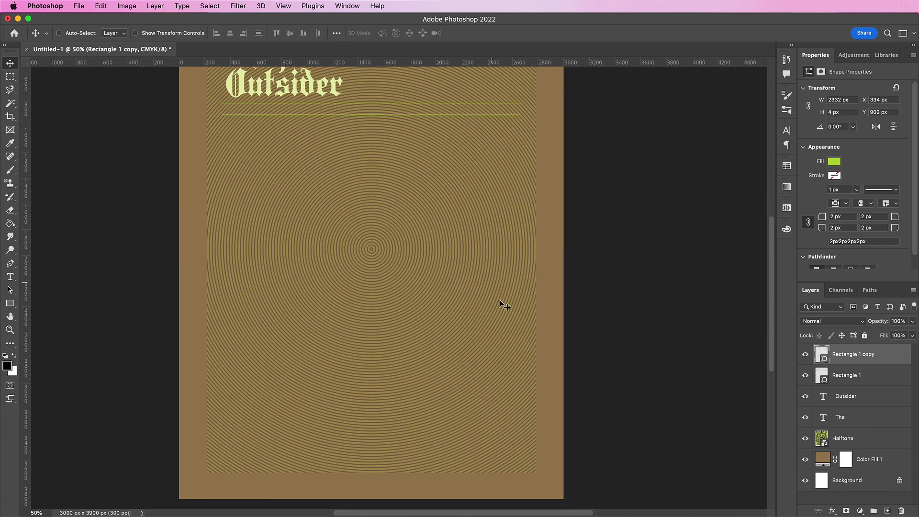
pyautogui.press('super+j')
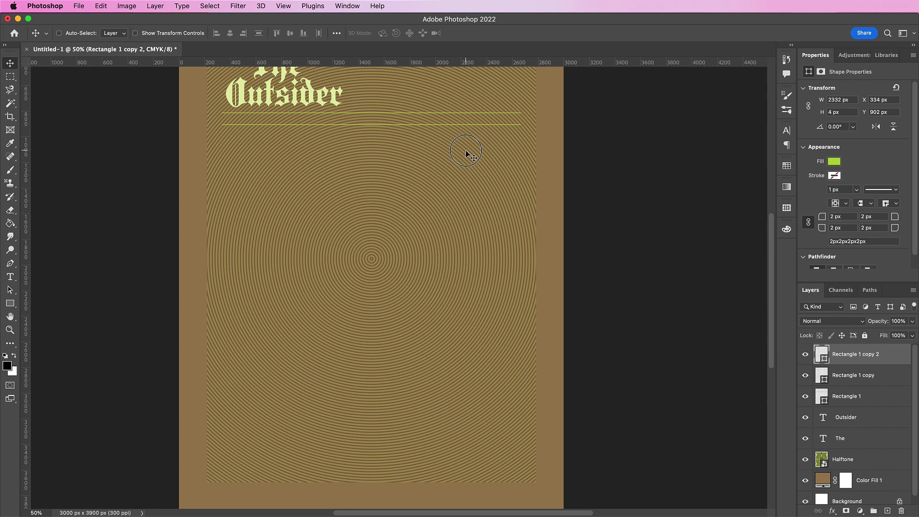
pyautogui.moveTo(467, 156); pyautogui.dragTo(465, 459)
# Step: Add a copy rotated 90° to vertical and place it along the right side
pyautogui.press('super+j')
pyautogui.press('super+t')
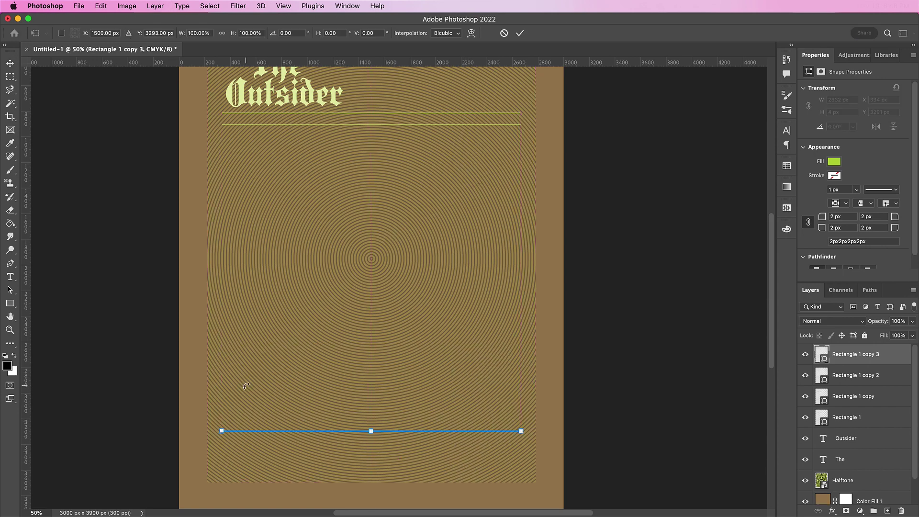
pyautogui.moveTo(245, 386); pyautogui.dragTo(400, 341)
pyautogui.press('Return')
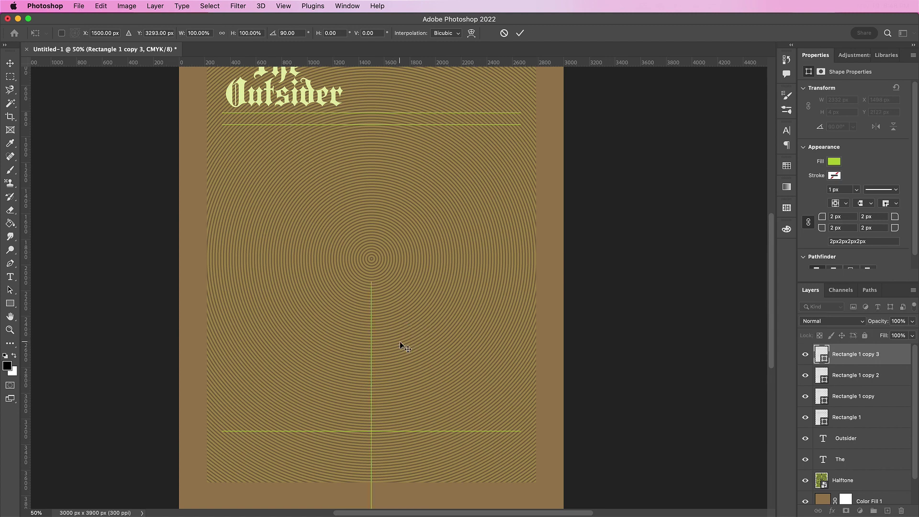
pyautogui.moveTo(388, 435); pyautogui.dragTo(533, 288)
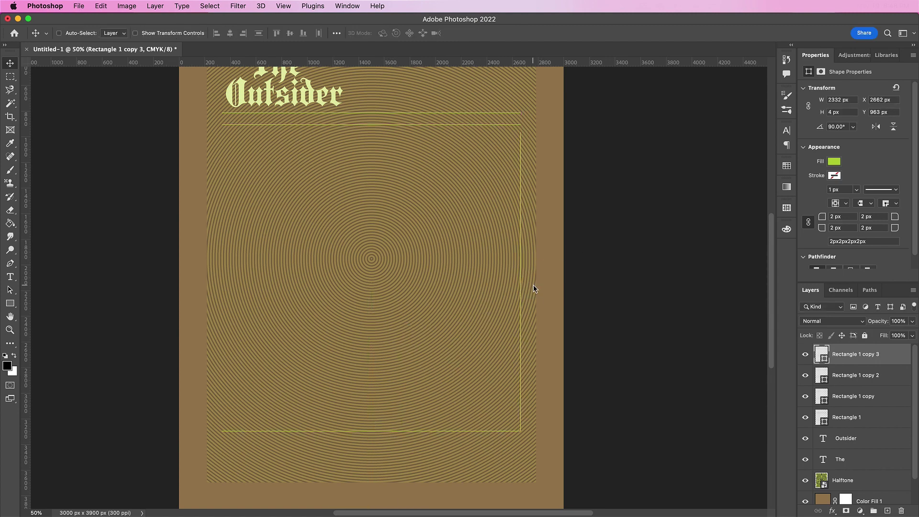
# Step: Draw a 1626 × 2392 px rectangle below the title
pyautogui.click(10, 303)
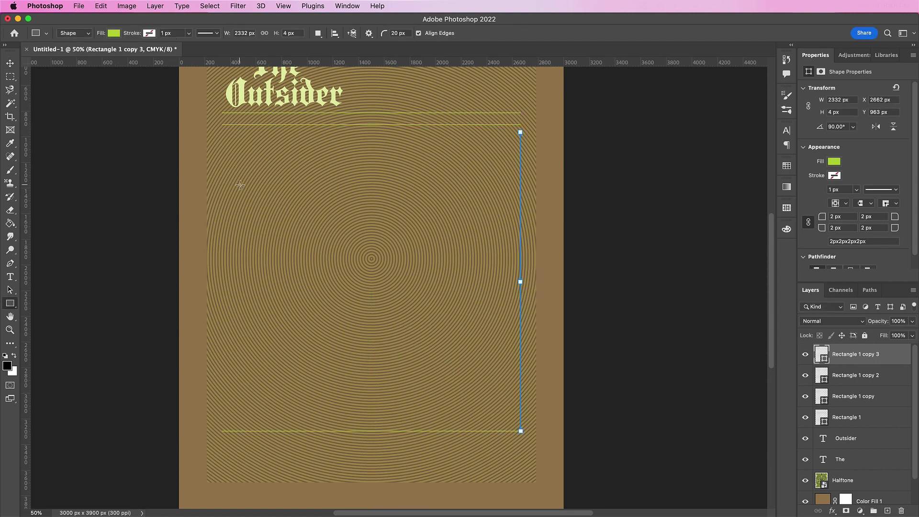
pyautogui.moveTo(231, 145)
pyautogui.mouseDown()
pyautogui.moveTo(308, 325)
pyautogui.moveTo(356, 385)
pyautogui.mouseUp()
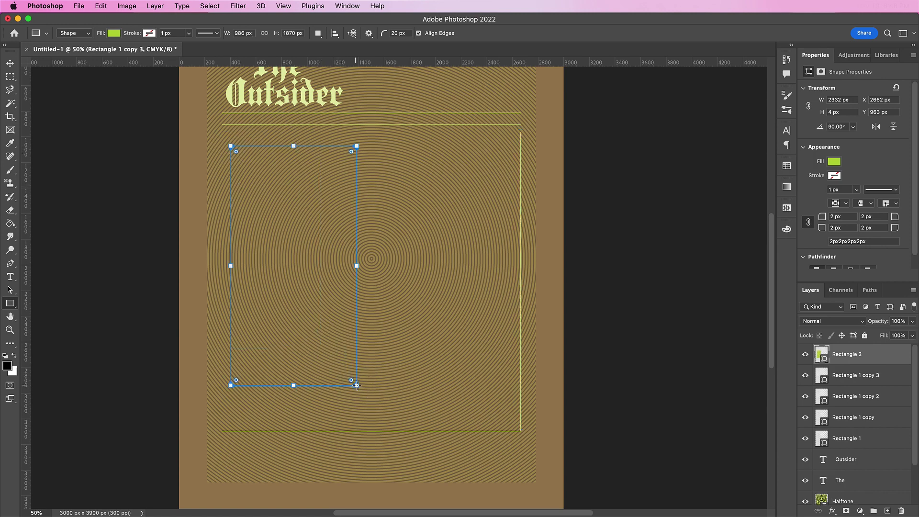
pyautogui.doubleClick(839, 99)
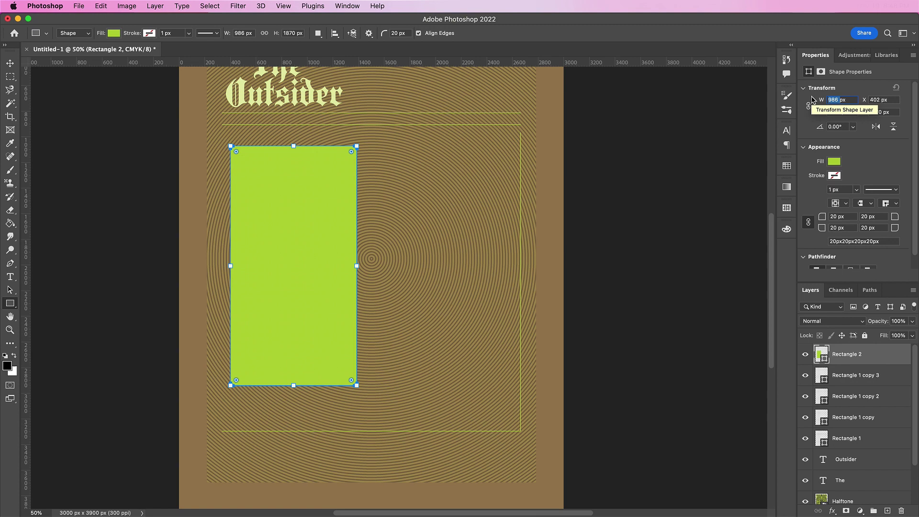
pyautogui.write('1')
pyautogui.write('626')
pyautogui.press('Return')
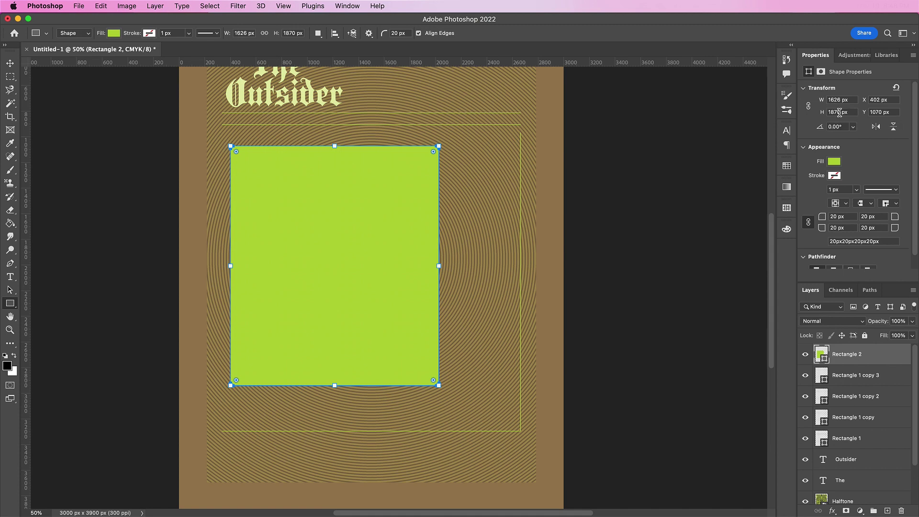
pyautogui.doubleClick(839, 112)
pyautogui.write('2')
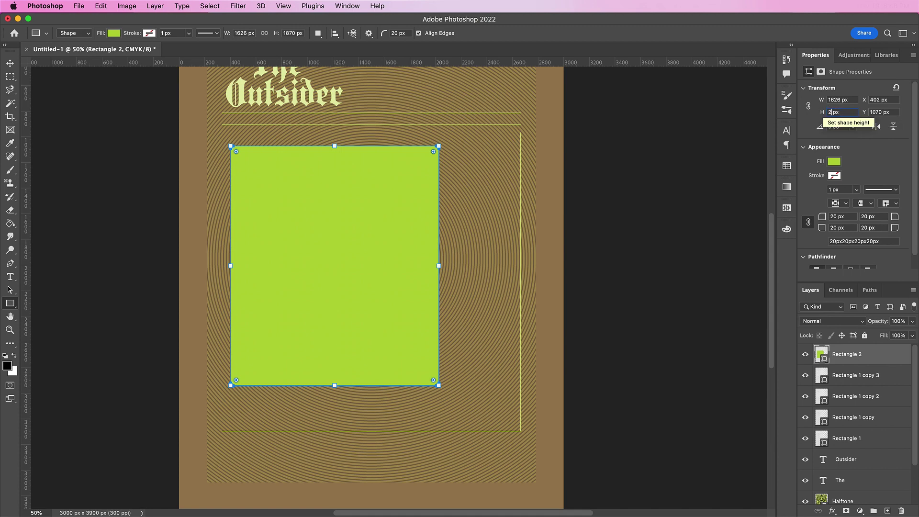
pyautogui.write('392')
pyautogui.press('Return')
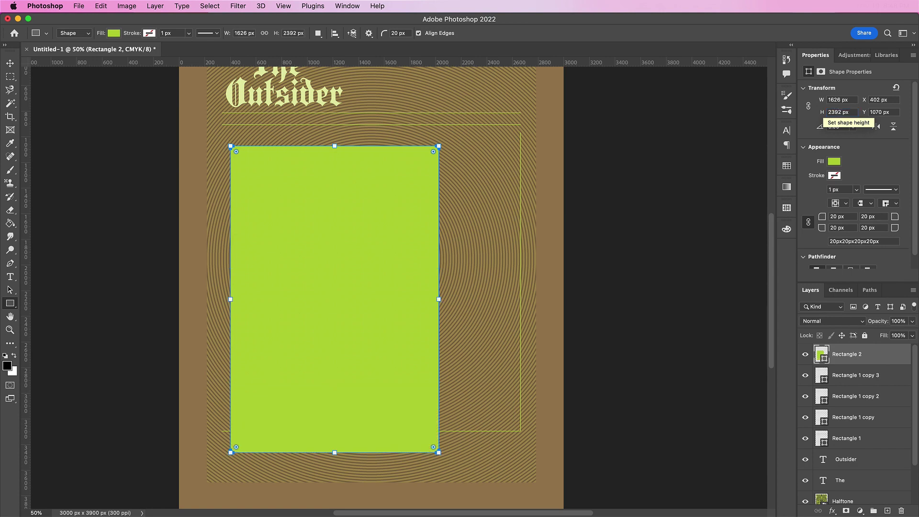
# Step: Move the rectangle into the frame and set its corner radius to 0
pyautogui.press('v')
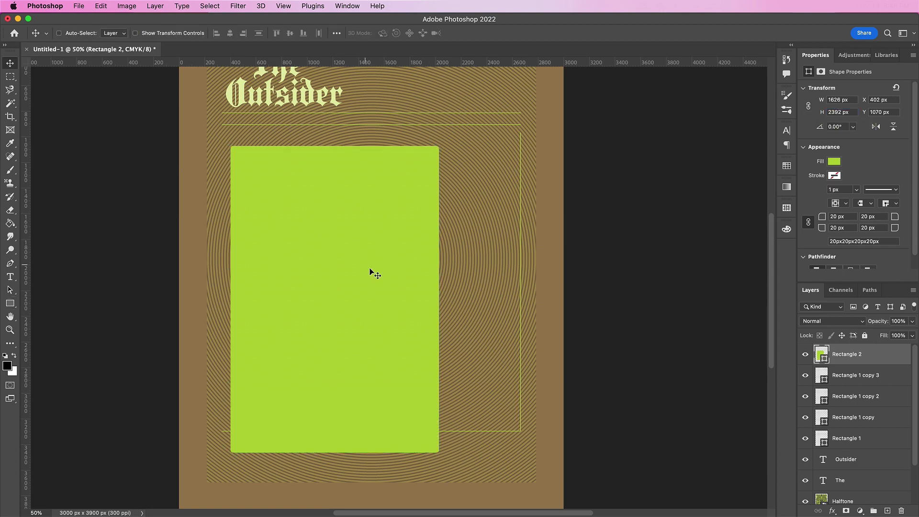
pyautogui.moveTo(380, 276); pyautogui.dragTo(371, 266)
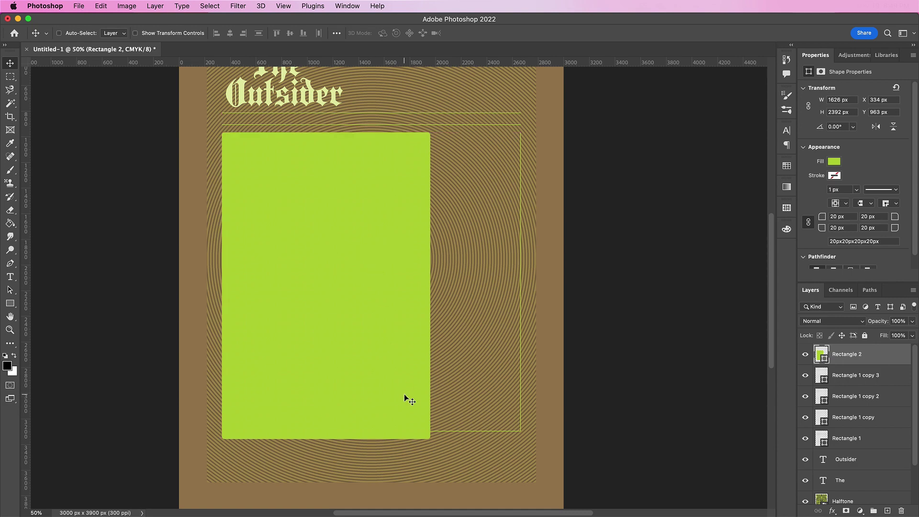
pyautogui.scroll(-2, 853, 226)
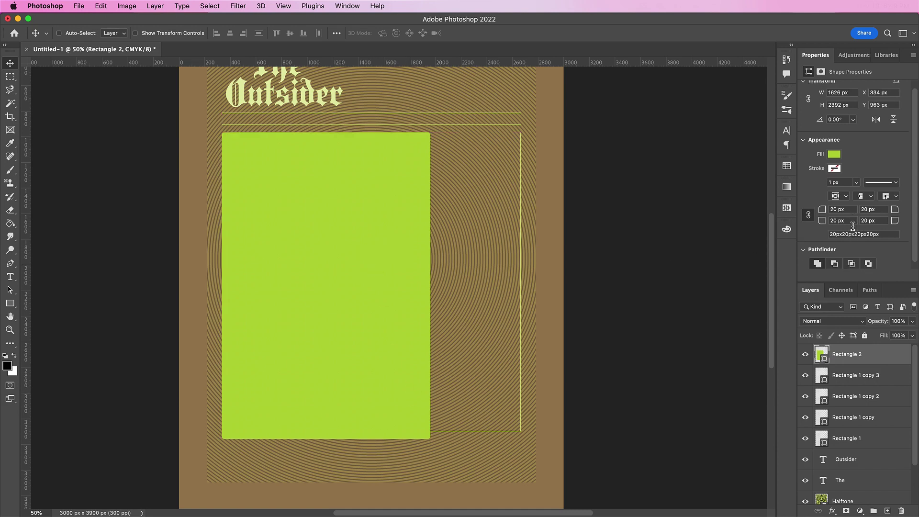
pyautogui.doubleClick(842, 206)
pyautogui.write('0')
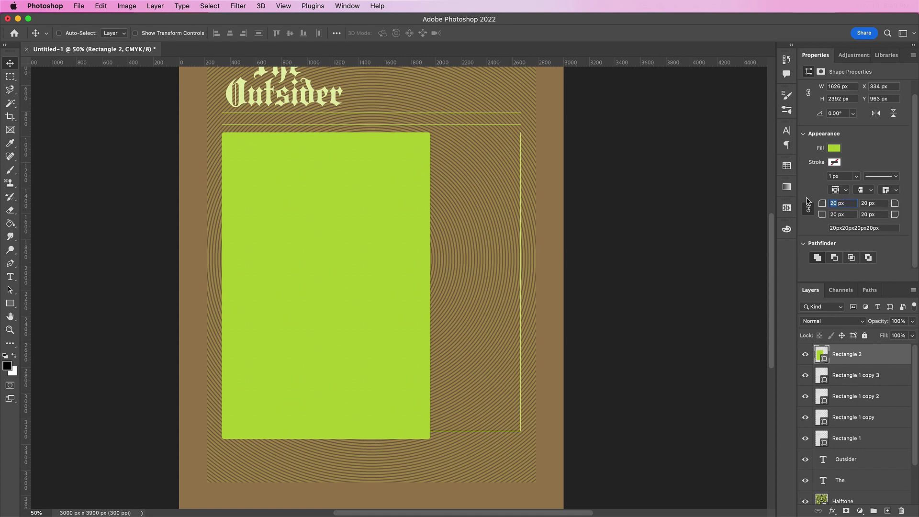
pyautogui.press('Return')
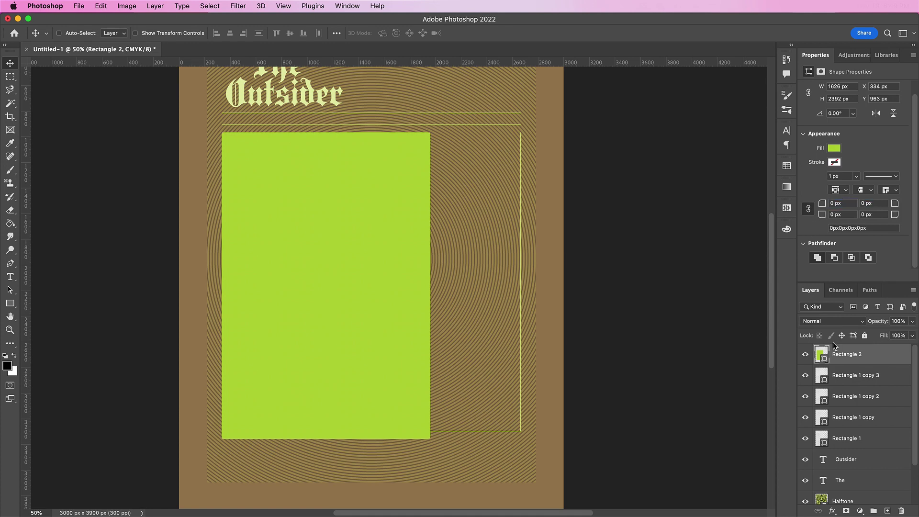
# Step: Shift the vertical right line and bottom line down together
pyautogui.click(859, 382)
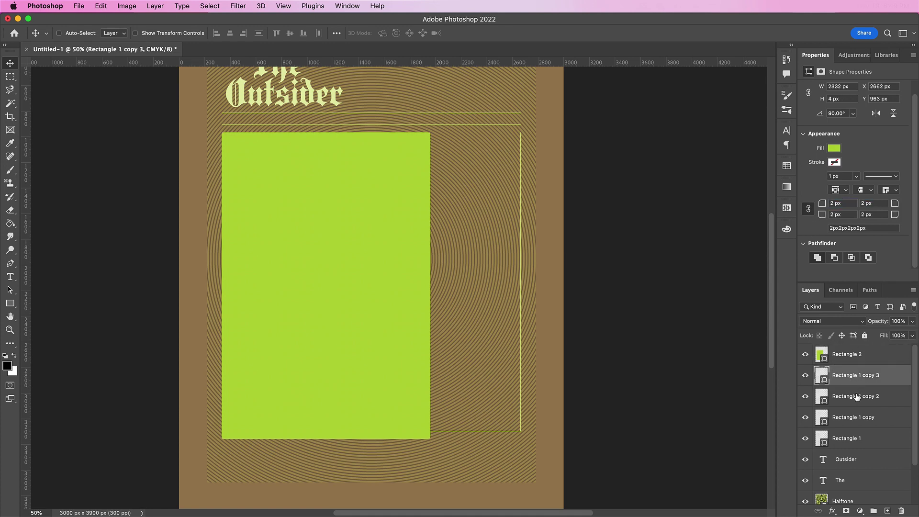
pyautogui.keyDown('shift'); pyautogui.click(857, 398); pyautogui.keyUp('shift')
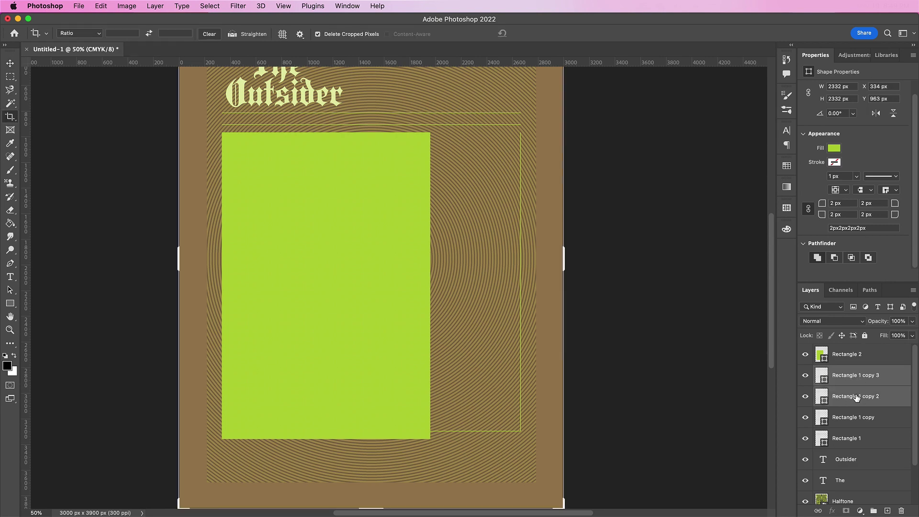
pyautogui.moveTo(508, 340); pyautogui.dragTo(508, 350)
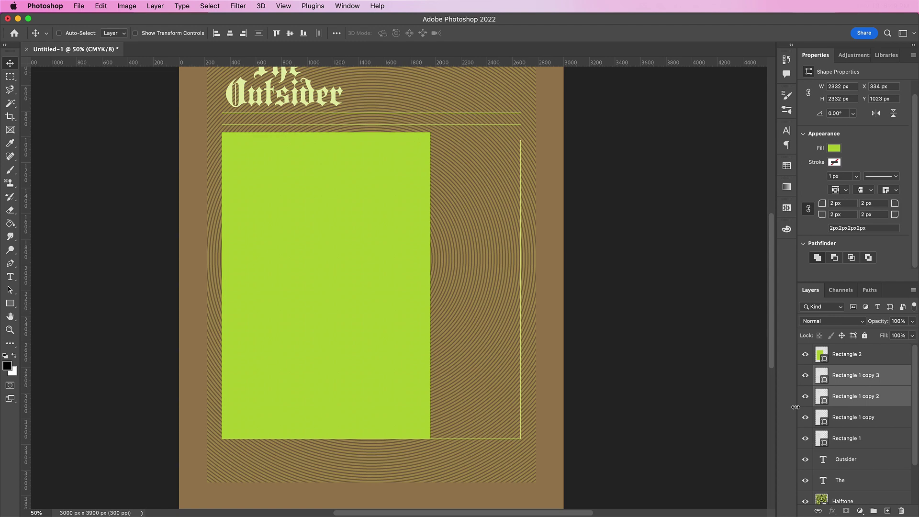
# Step: Rename the rectangle layer Alien
pyautogui.click(882, 359)
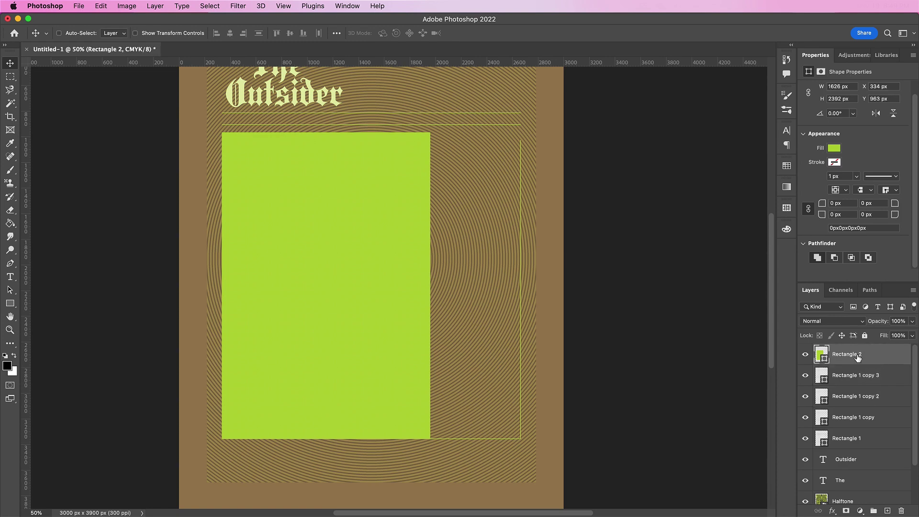
pyautogui.doubleClick(841, 354)
pyautogui.write('Alien')
pyautogui.press('Return')
pyautogui.rightClick(856, 354)
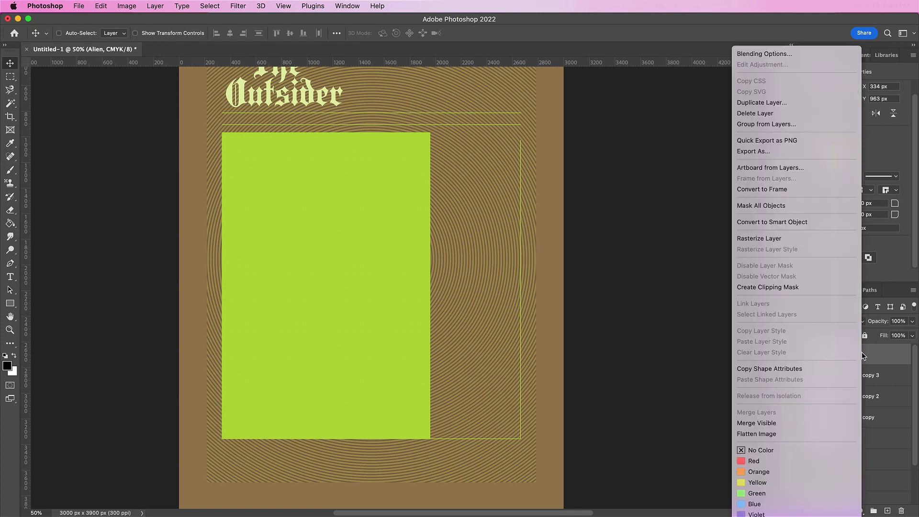
# Step: Convert the Alien rectangle to a smart object, open it as Alien.psb, and switch it to RGB Color
pyautogui.click(788, 221)
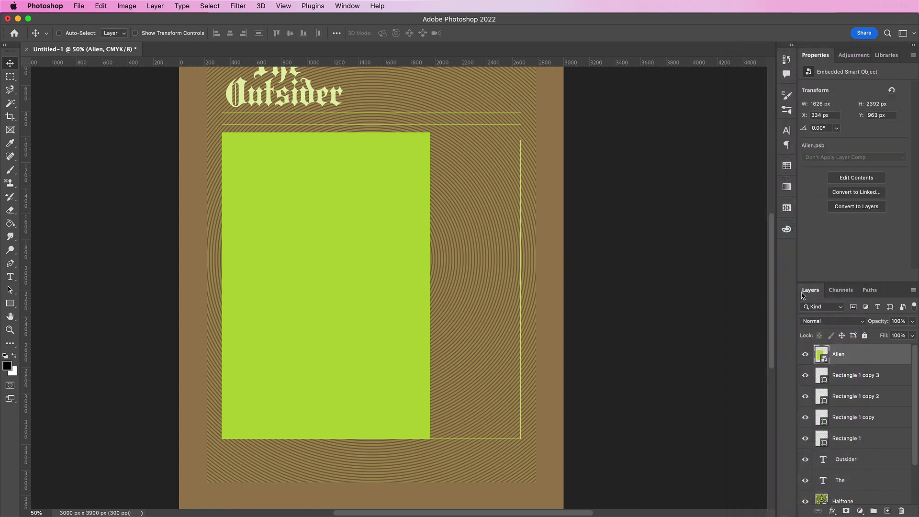
pyautogui.doubleClick(821, 354)
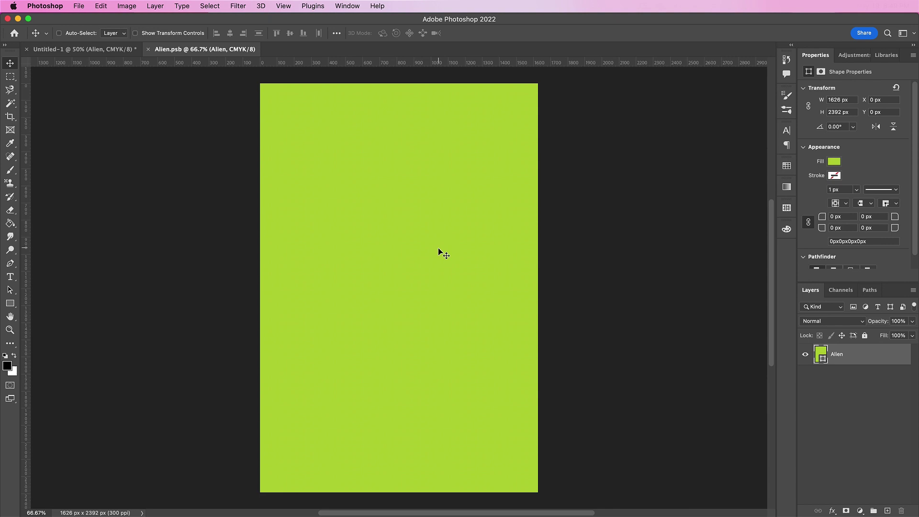
pyautogui.click(127, 5)
pyautogui.moveTo(134, 18)
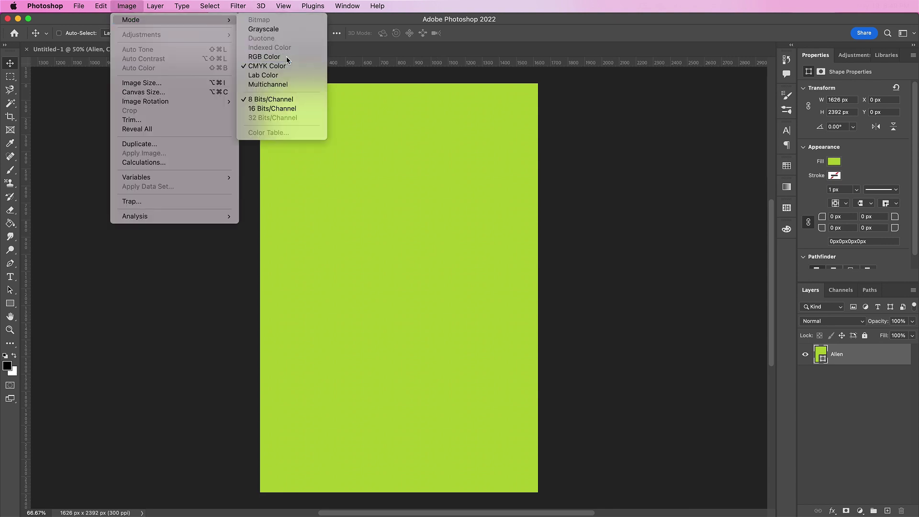
pyautogui.click(286, 56)
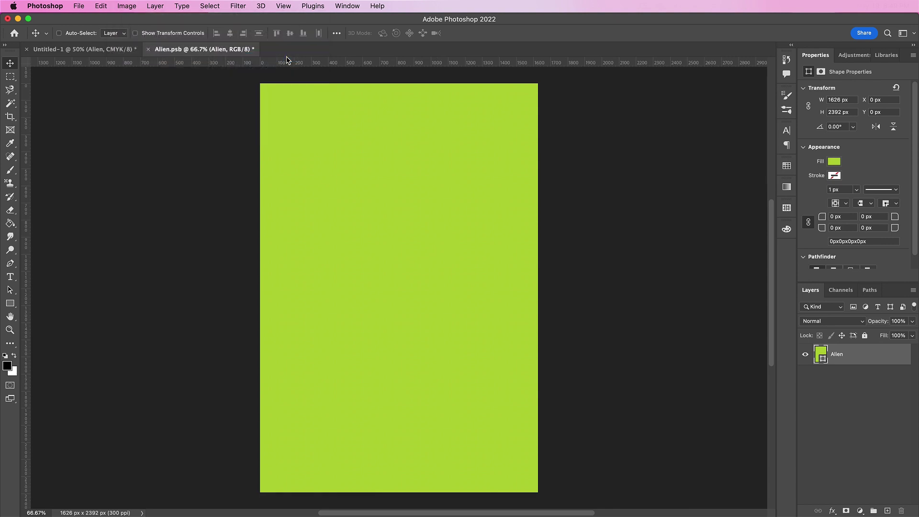
# Step: Open the first alien stock photo, make it a smart object, and drag it into Alien.psb
pyautogui.press('super+o')
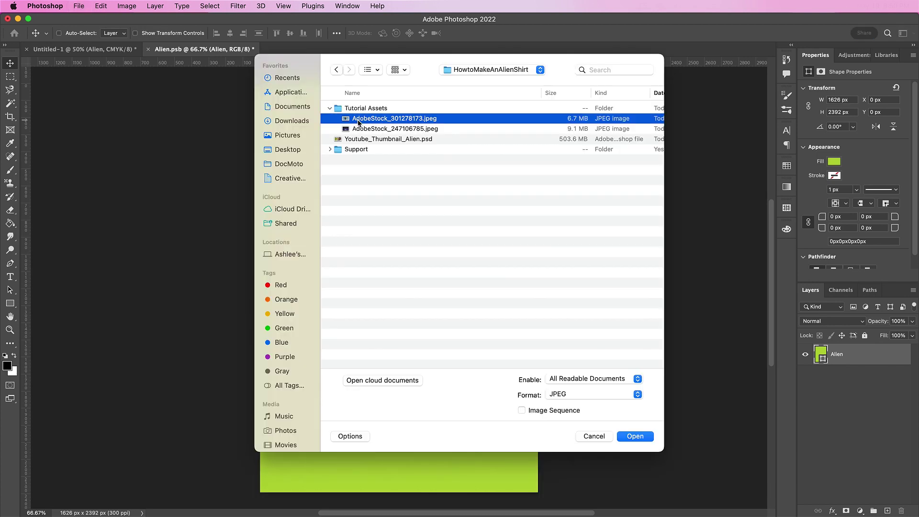
pyautogui.doubleClick(358, 119)
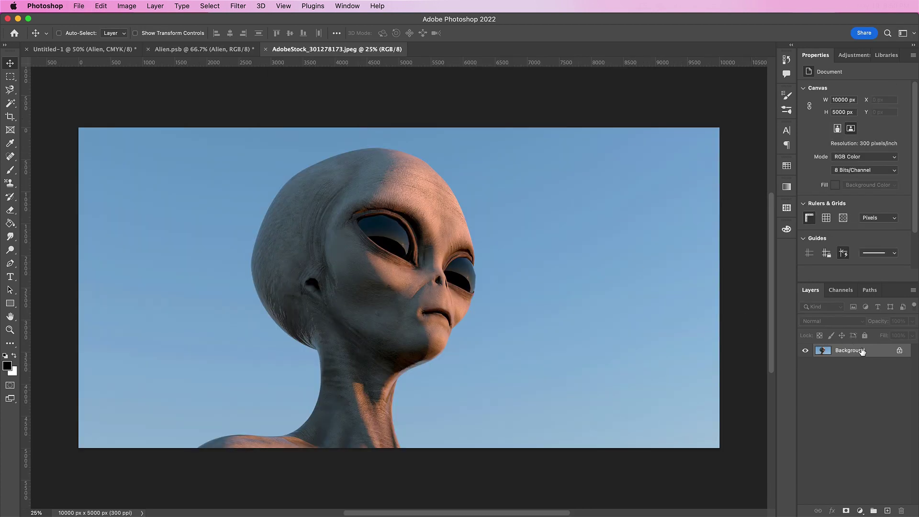
pyautogui.rightClick(875, 353)
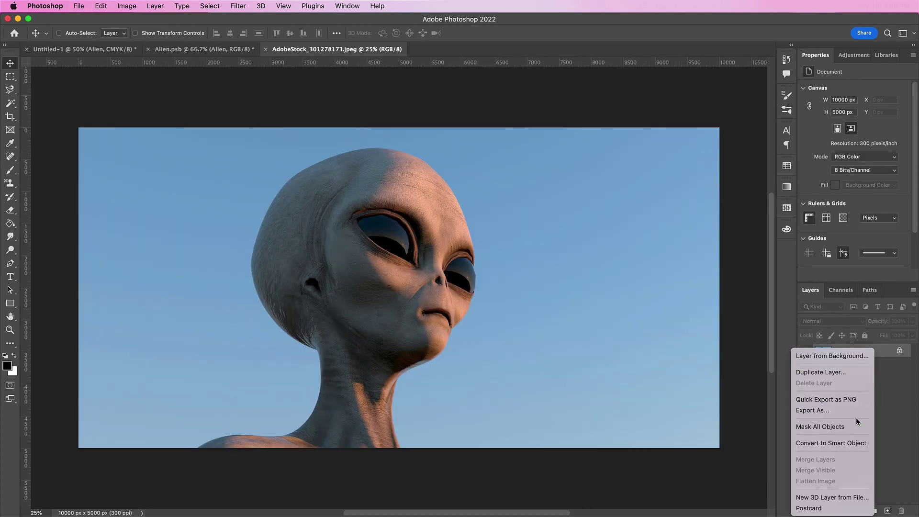
pyautogui.click(846, 445)
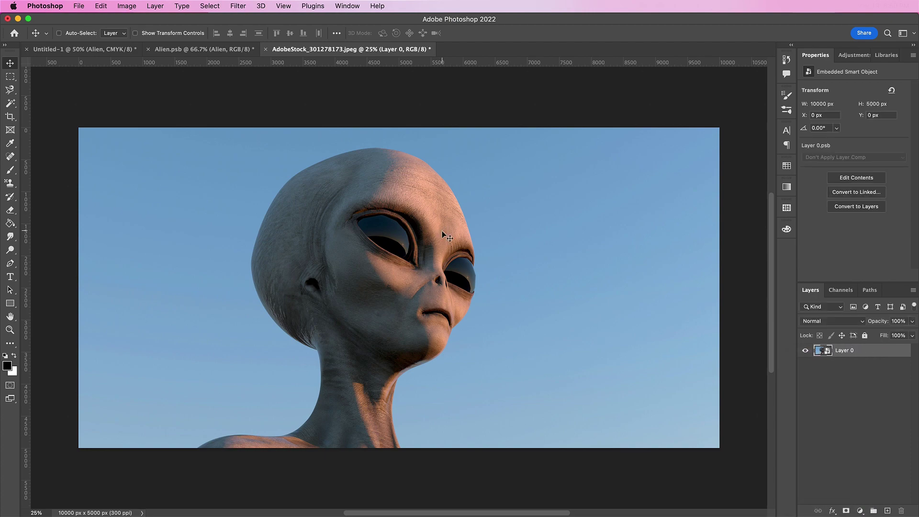
pyautogui.moveTo(412, 207); pyautogui.dragTo(343, 260)
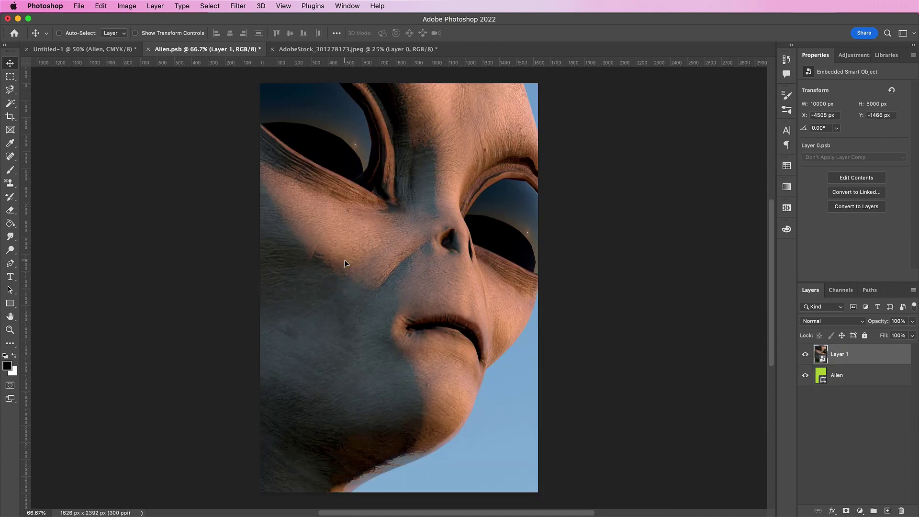
# Step: Scale the alien photo to about 47% so its head fills the page, then shift it right
pyautogui.press('super+t')
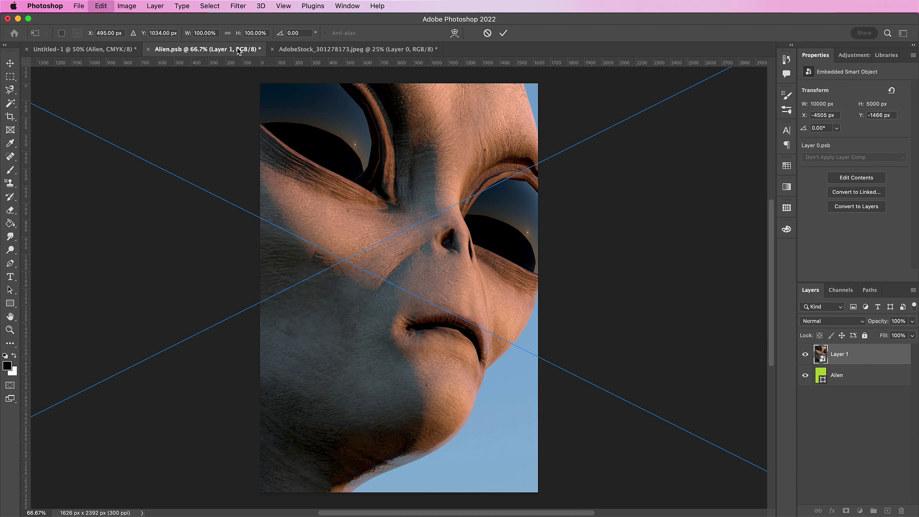
pyautogui.click(250, 33)
pyautogui.hotkey('shift', 'Down')
pyautogui.hotkey('shift', 'Down')
pyautogui.hotkey('shift', 'Down')
pyautogui.hotkey('shift', 'Down')
pyautogui.hotkey('shift', 'Down')
pyautogui.hotkey('shift', 'Down')
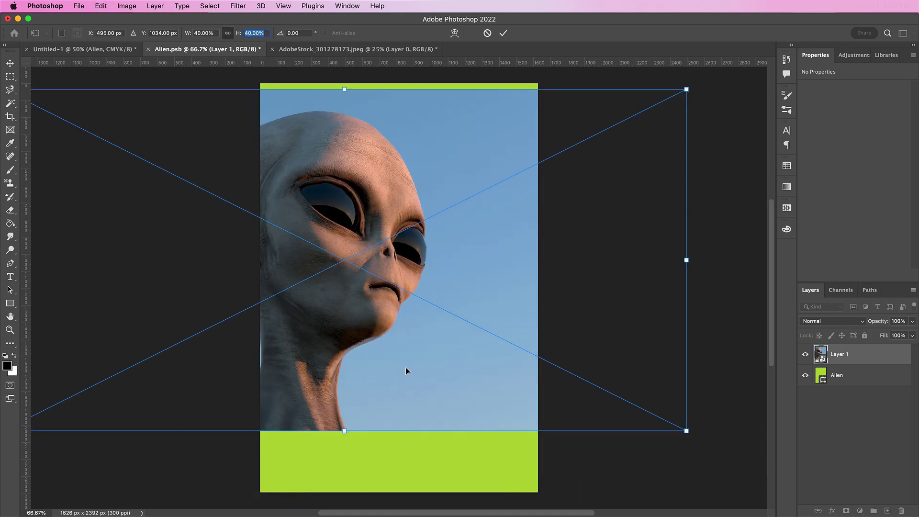
pyautogui.moveTo(406, 371); pyautogui.dragTo(410, 358)
pyautogui.moveTo(349, 431); pyautogui.dragTo(329, 498)
pyautogui.press('Return')
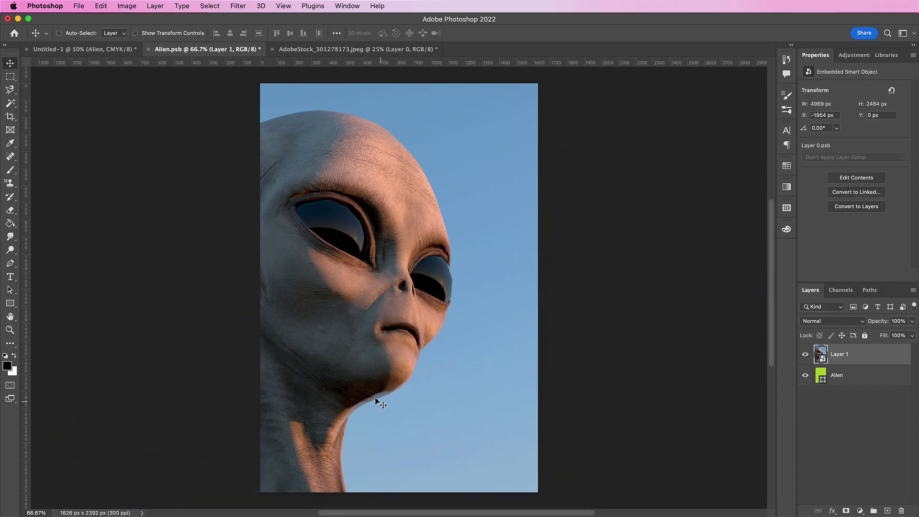
pyautogui.moveTo(376, 399); pyautogui.dragTo(427, 389)
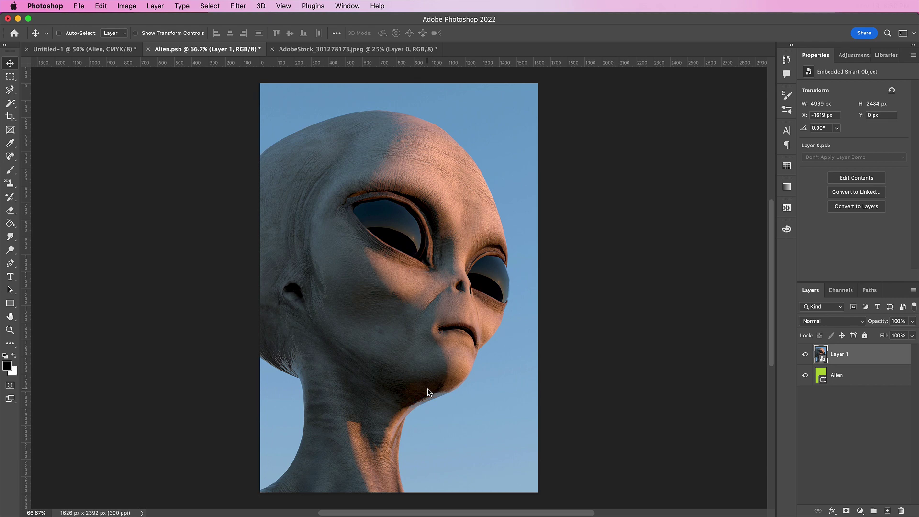
# Step: Set the foreground colour to lime #a5c639 and the background colour to black
pyautogui.click(7, 366)
pyautogui.write('a')
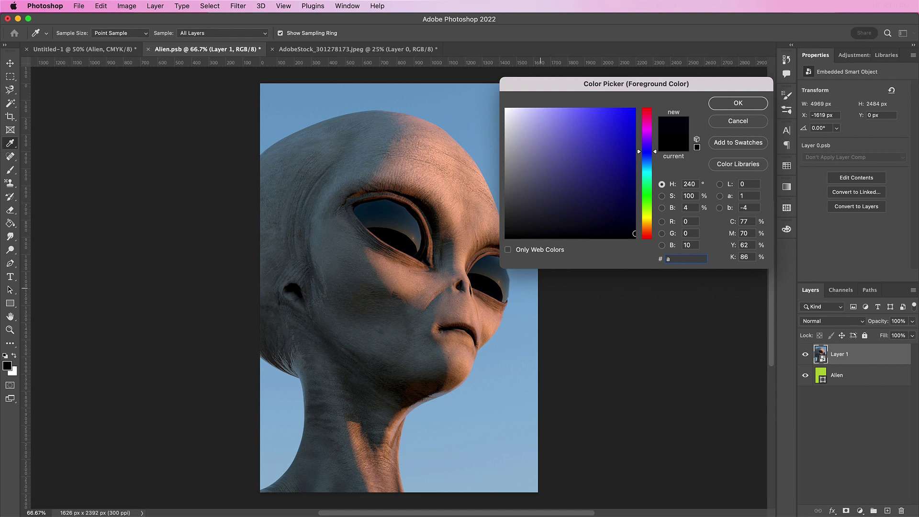
pyautogui.write('5c')
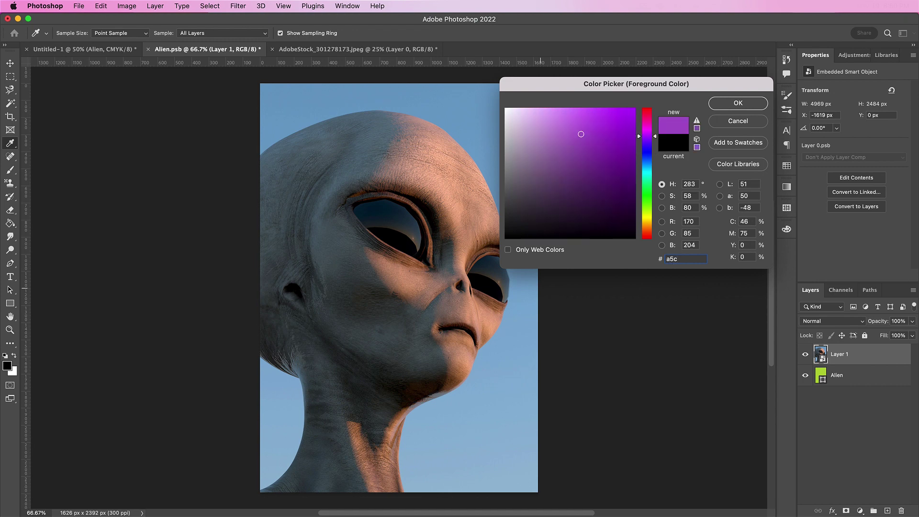
pyautogui.write('639')
pyautogui.press('Return')
pyautogui.press('v')
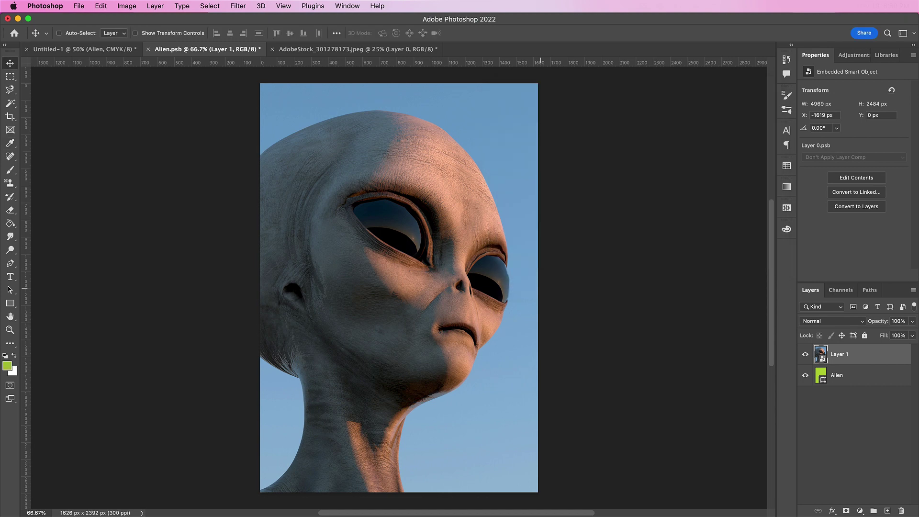
pyautogui.click(15, 373)
pyautogui.click(576, 239)
pyautogui.press('Return')
# Step: Apply Reticulation to the alien photo in the Filter Gallery
pyautogui.click(237, 6)
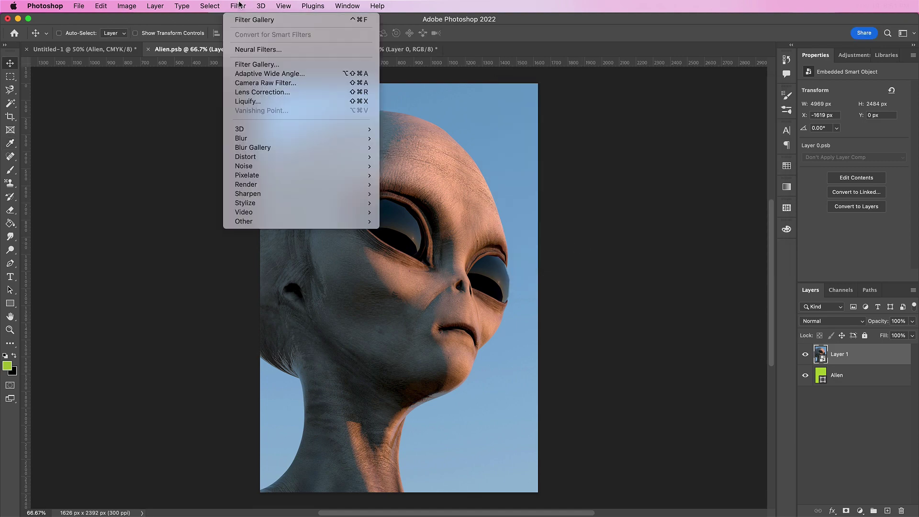
pyautogui.click(240, 64)
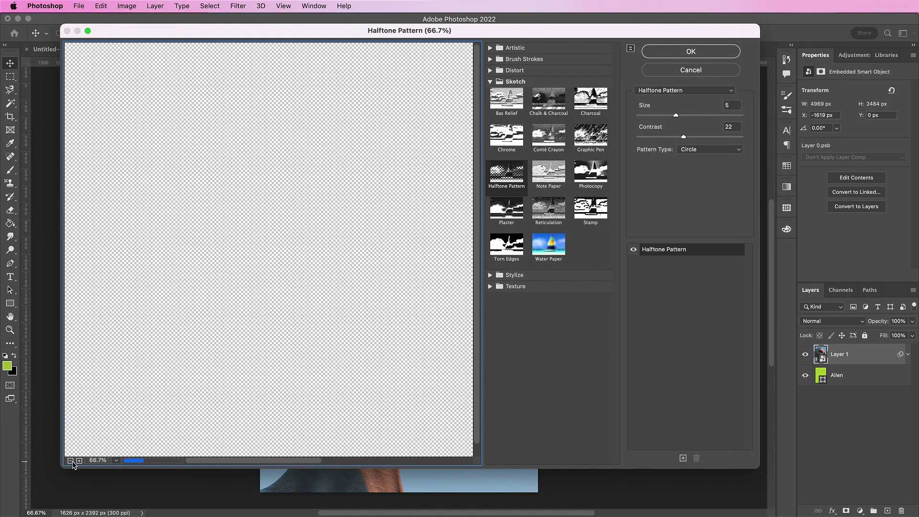
pyautogui.click(70, 460)
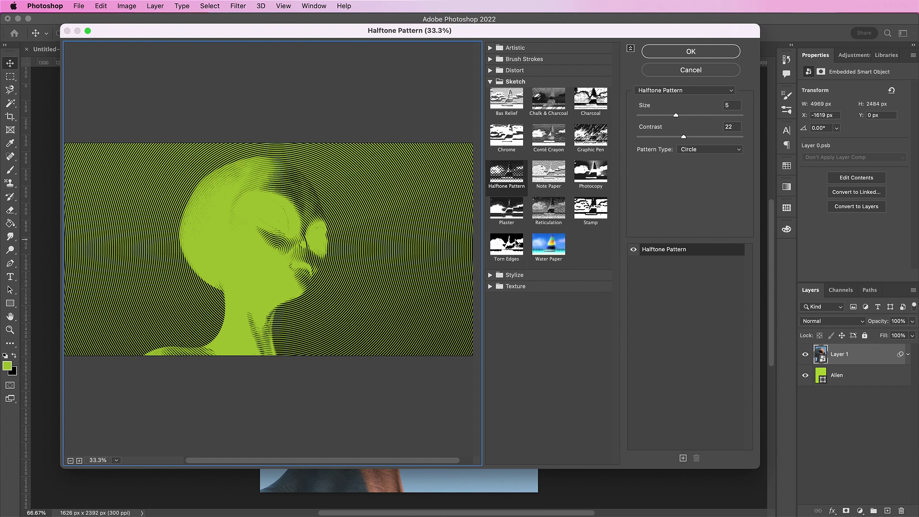
pyautogui.click(558, 207)
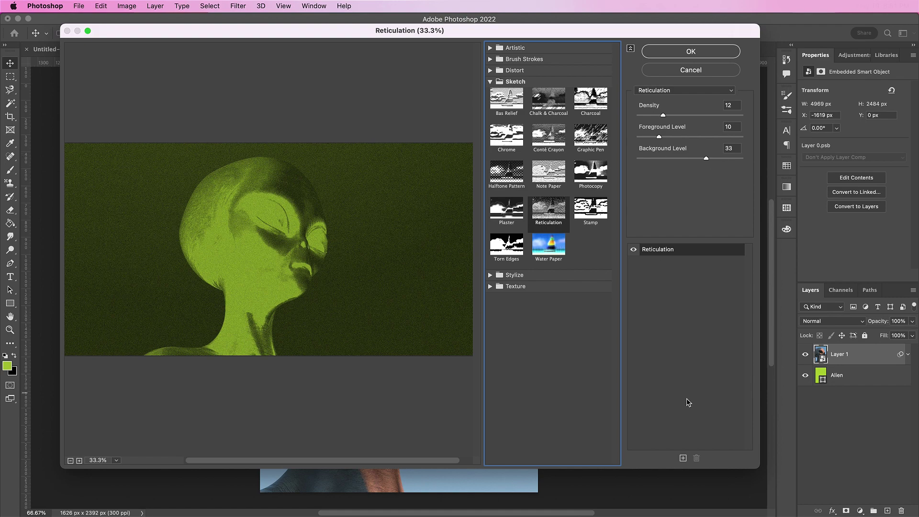
# Step: Add a Halftone Pattern effect with size 8, contrast 5 and Dot pattern
pyautogui.click(682, 458)
pyautogui.click(506, 172)
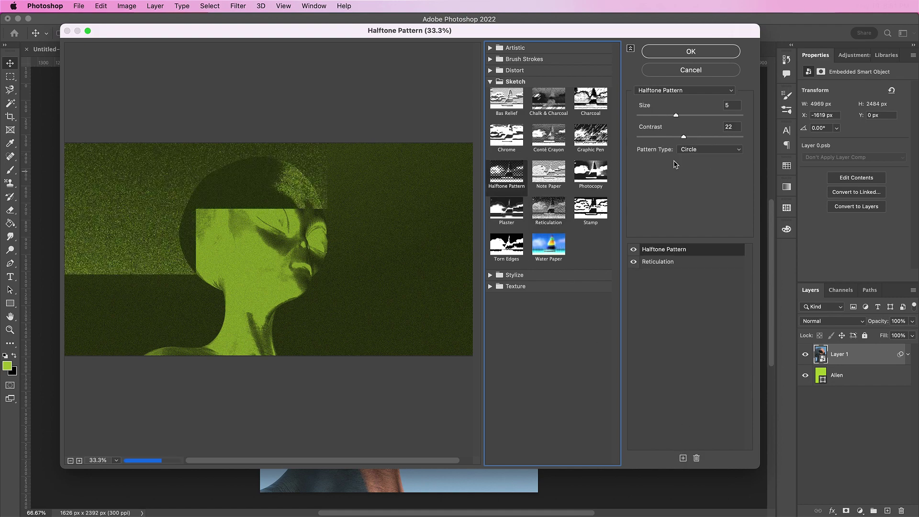
pyautogui.click(739, 104)
pyautogui.press('Up')
pyautogui.press('Up')
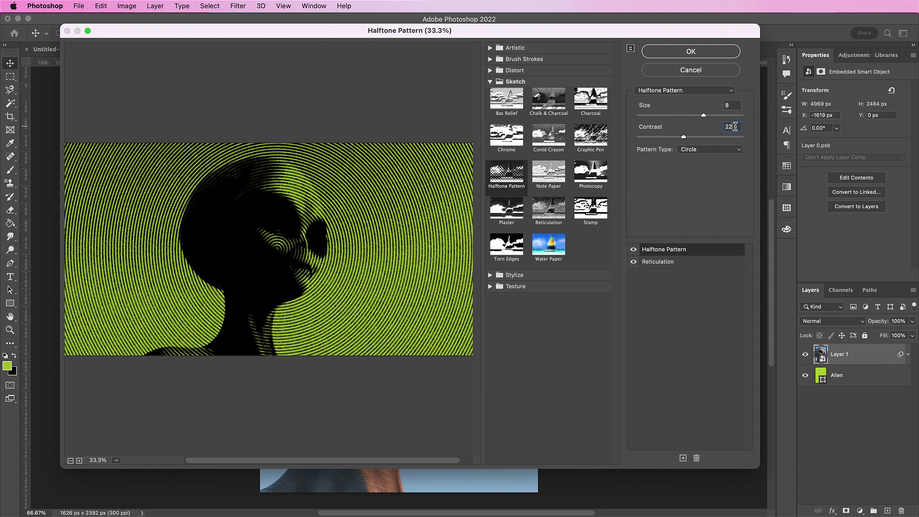
pyautogui.doubleClick(735, 126)
pyautogui.write('5')
pyautogui.click(711, 149)
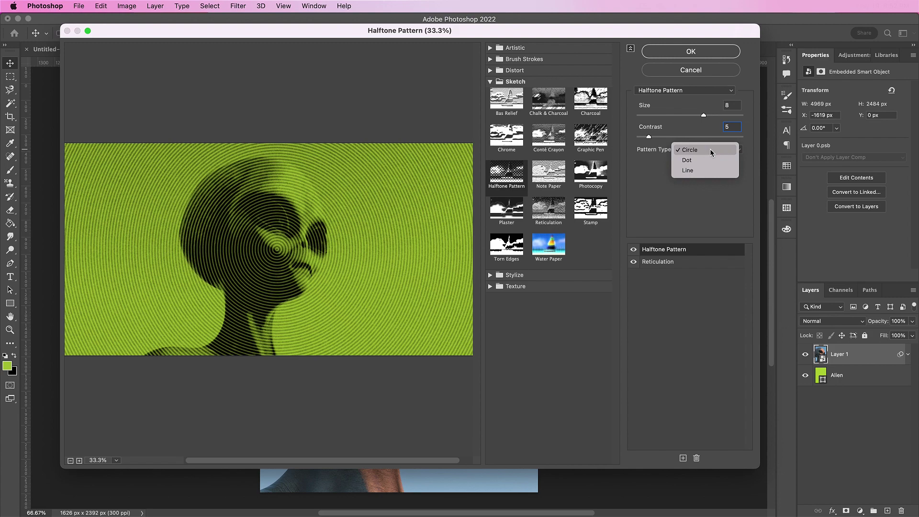
pyautogui.click(706, 158)
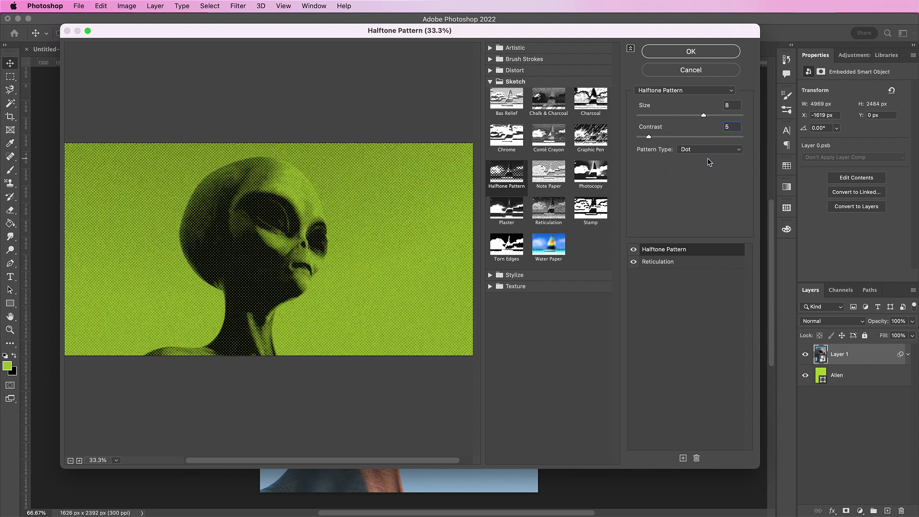
# Step: Add a Sprayed Strokes effect with stroke length 18 and spray radius 21, then apply the stack
pyautogui.click(682, 458)
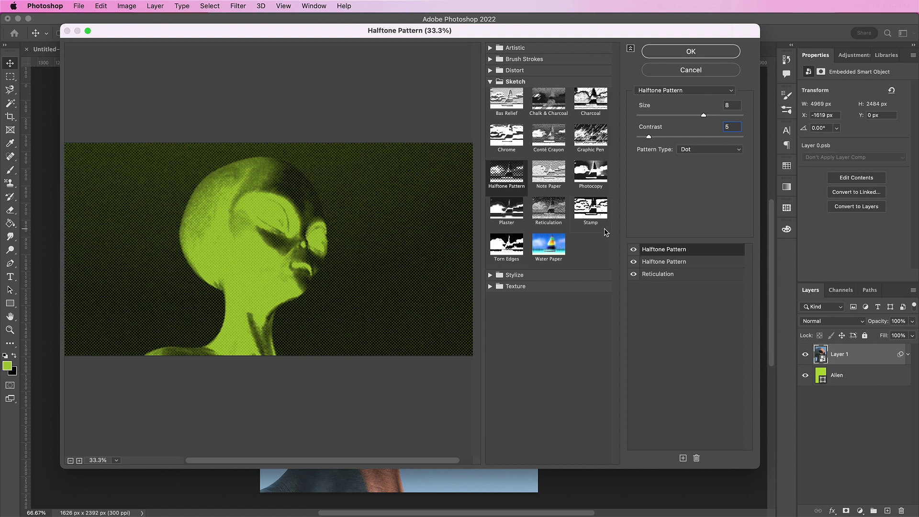
pyautogui.click(490, 59)
pyautogui.click(504, 144)
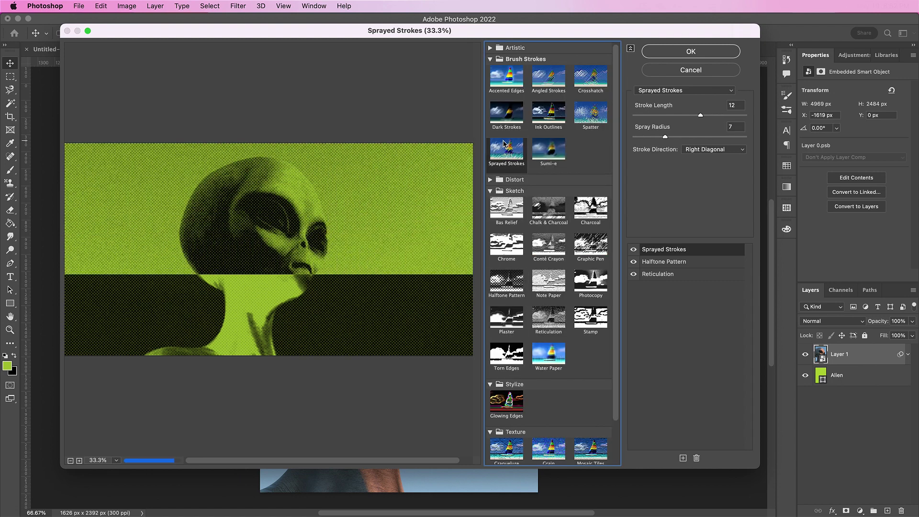
pyautogui.click(740, 104)
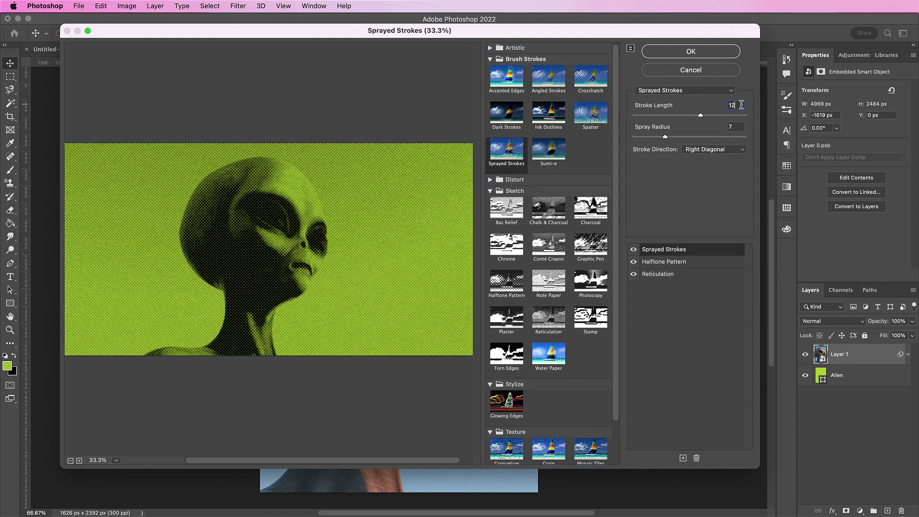
pyautogui.press('BackSpace')
pyautogui.press('BackSpace')
pyautogui.write('18')
pyautogui.press('Tab')
pyautogui.write('21')
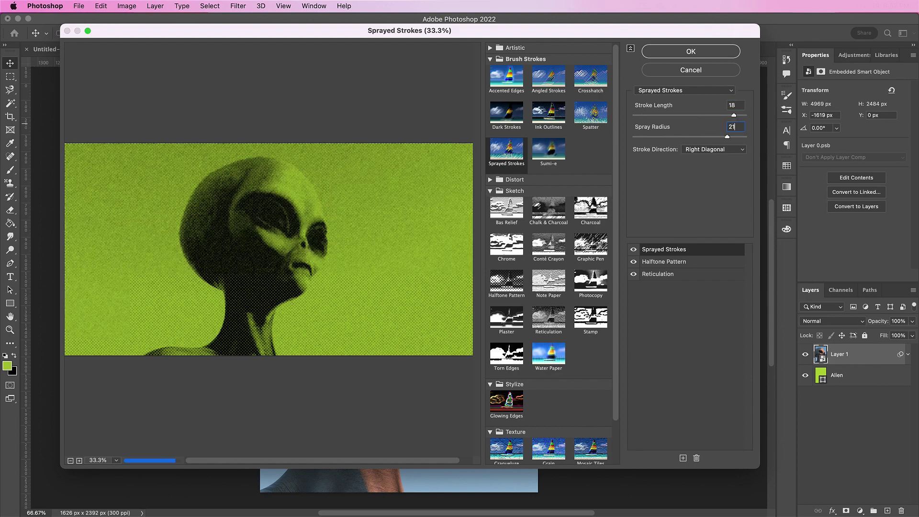
pyautogui.click(691, 52)
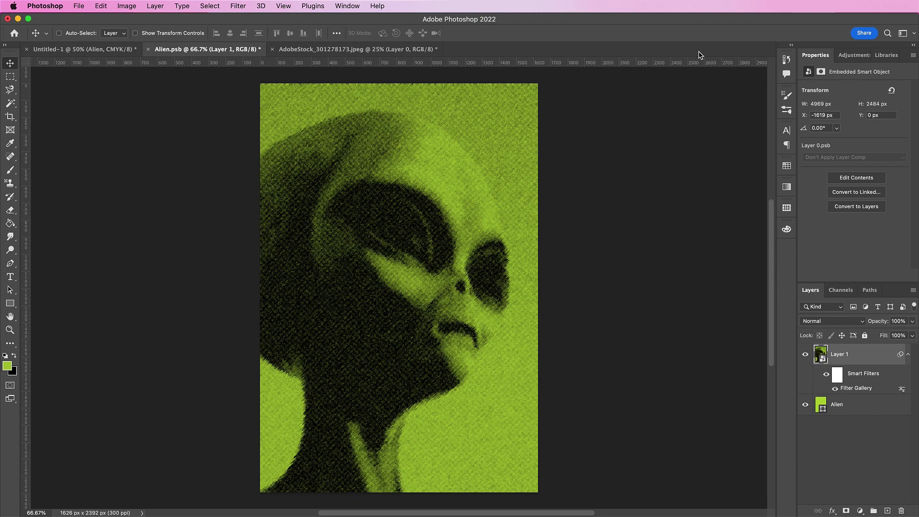
# Step: Save and close Alien.psb, then close the stock photo without saving
pyautogui.click(78, 6)
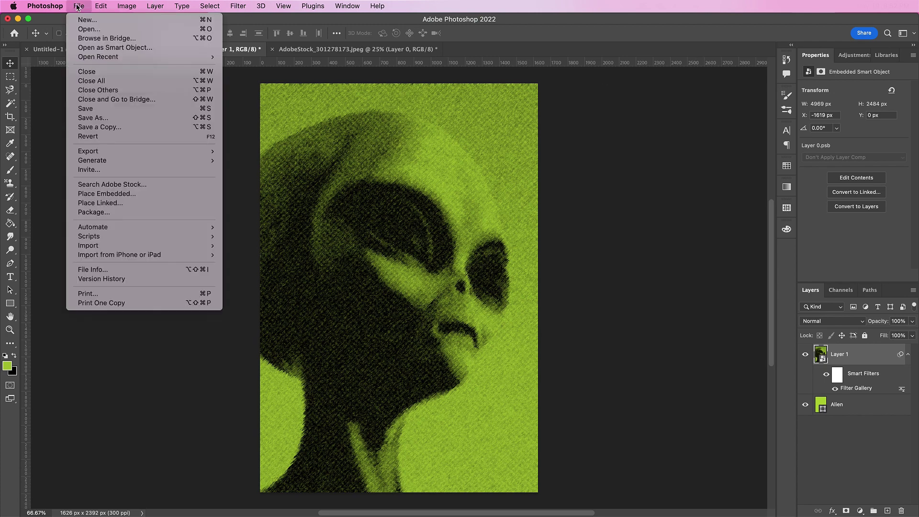
pyautogui.click(104, 113)
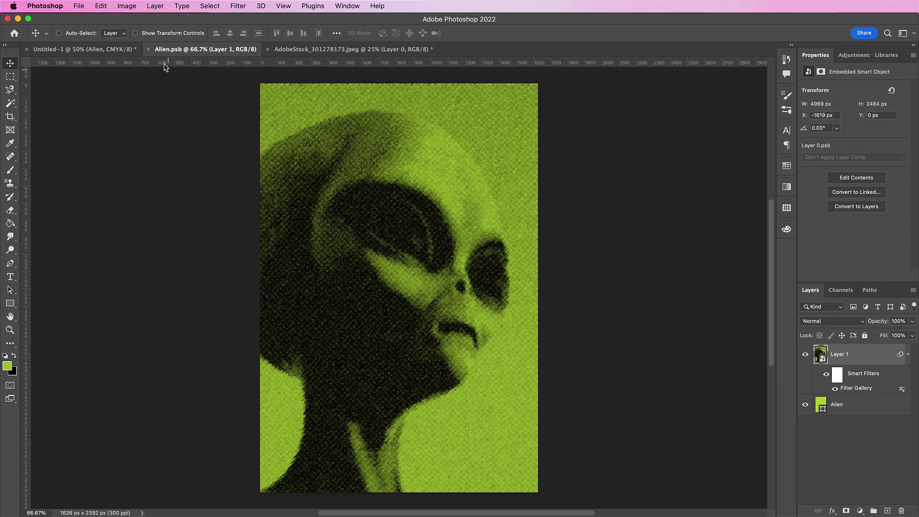
pyautogui.click(148, 50)
pyautogui.click(148, 49)
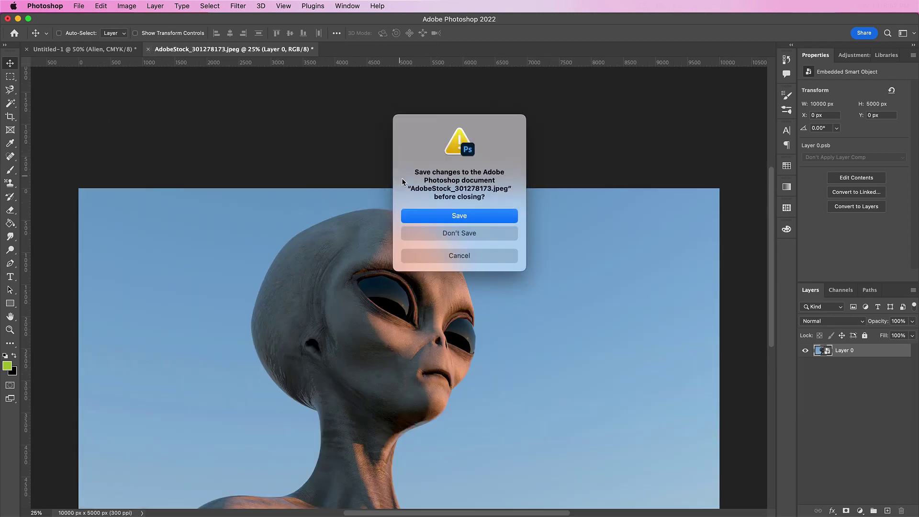
pyautogui.click(425, 235)
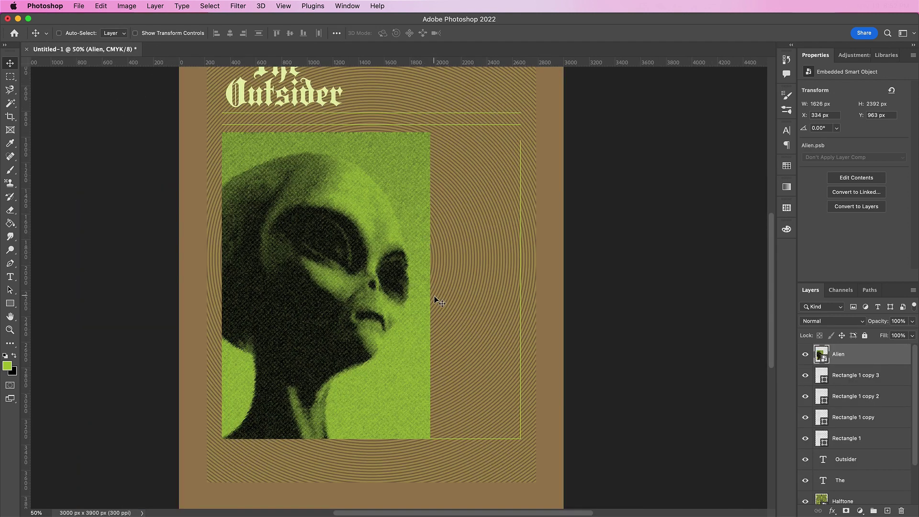
# Step: Add a barcode text line below the alien in Code 128, 37 pt, pale cream #f4f7df
pyautogui.press('t')
pyautogui.click(336, 455)
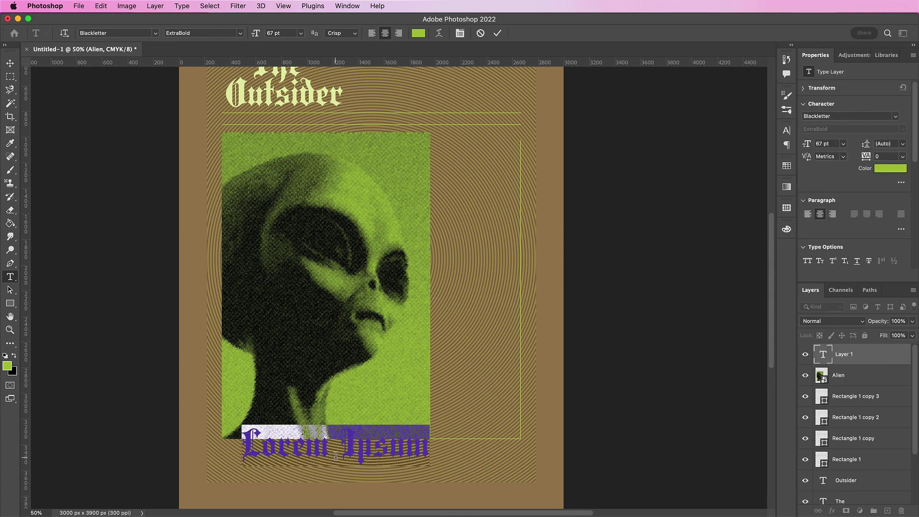
pyautogui.click(826, 115)
pyautogui.write('code')
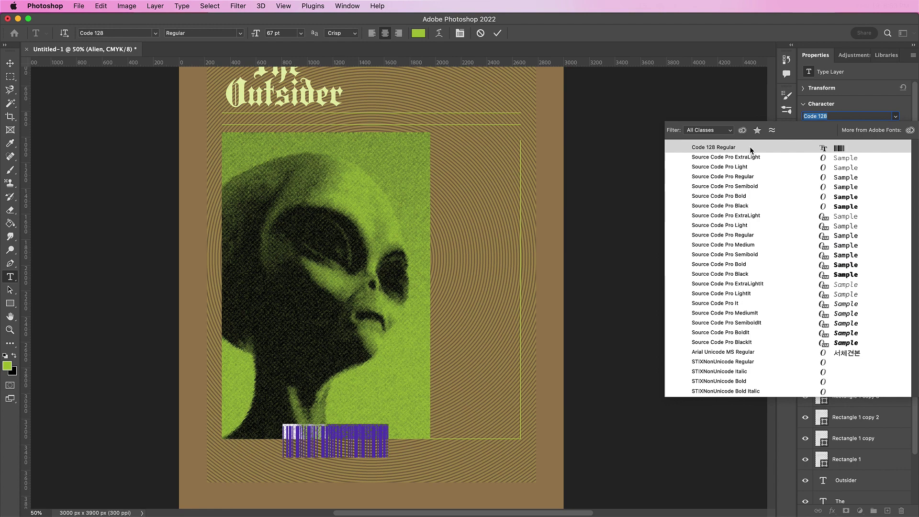
pyautogui.click(749, 148)
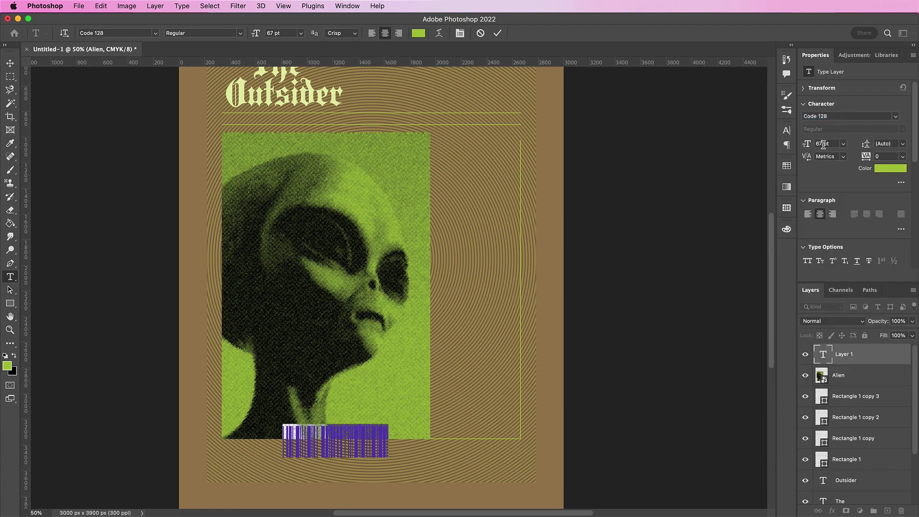
pyautogui.moveTo(800, 143); pyautogui.dragTo(785, 143)
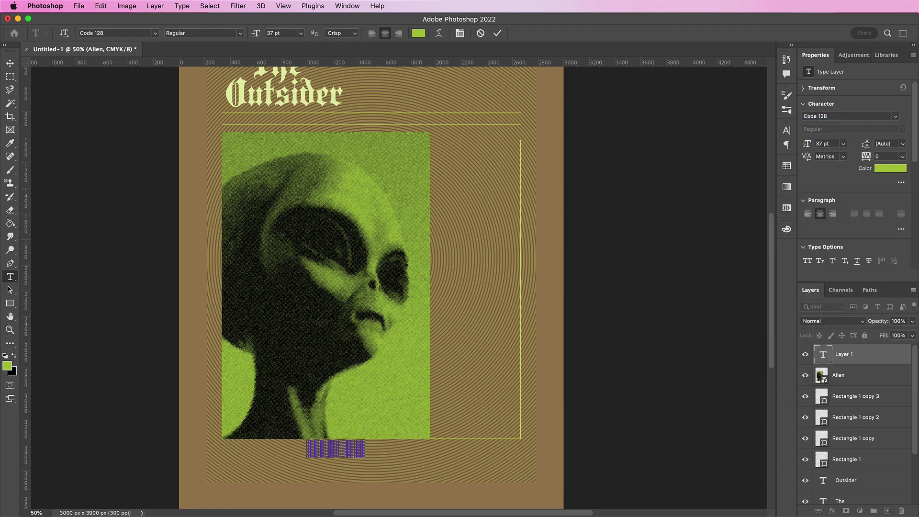
pyautogui.click(884, 170)
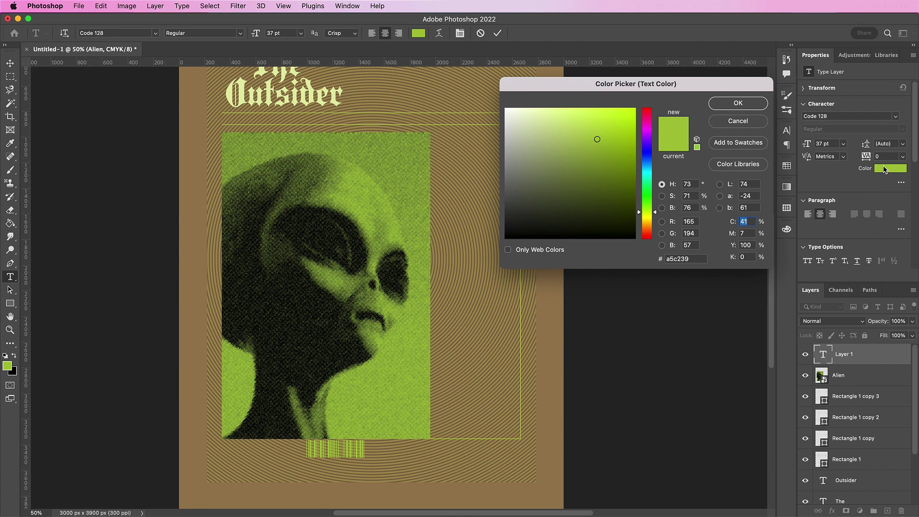
pyautogui.click(692, 260)
pyautogui.write('f')
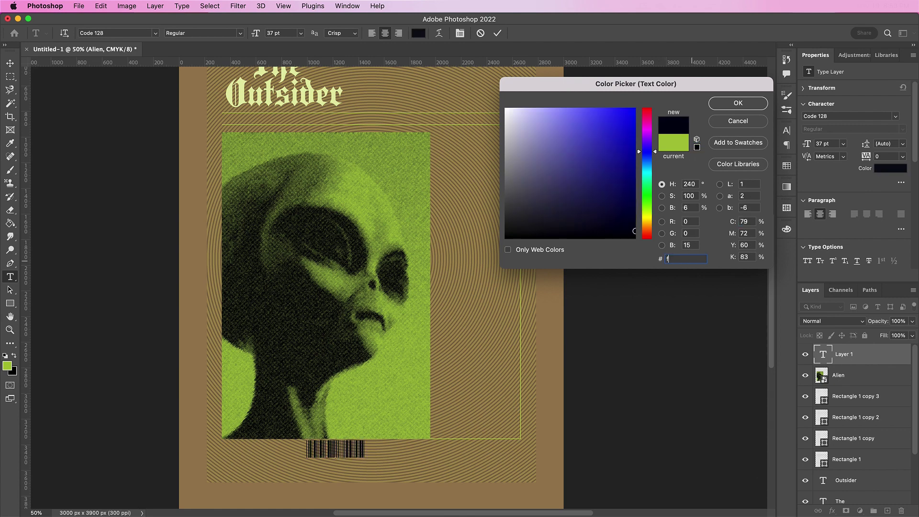
pyautogui.write('4f')
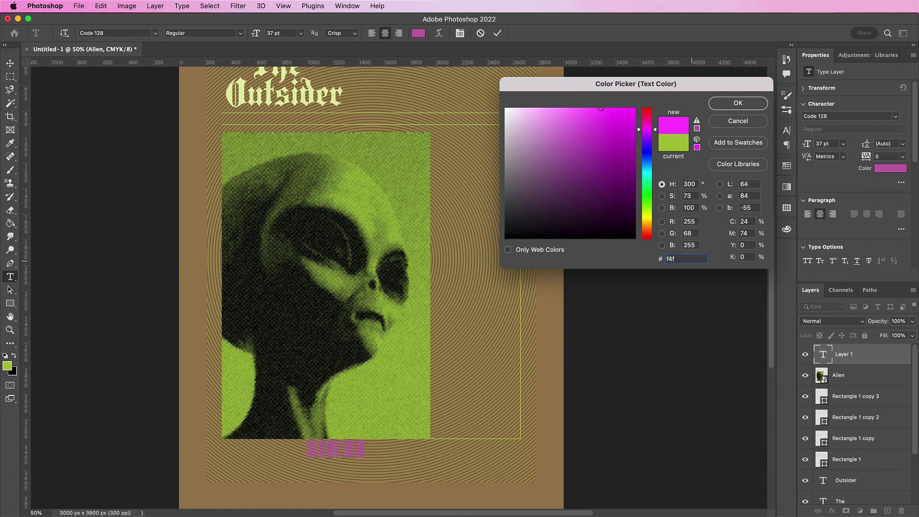
pyautogui.write('7df')
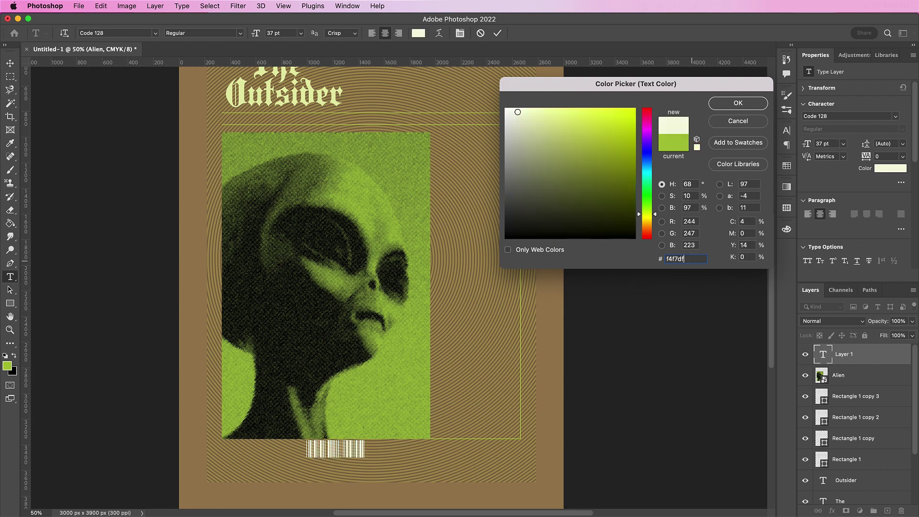
pyautogui.press('Return')
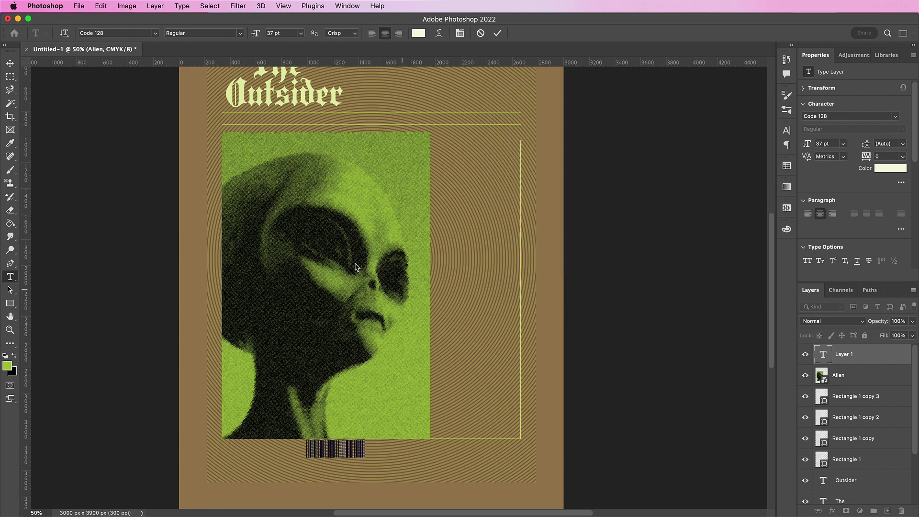
# Step: Move the barcode to the photo's lower-left corner and begin rotating it
pyautogui.click(10, 63)
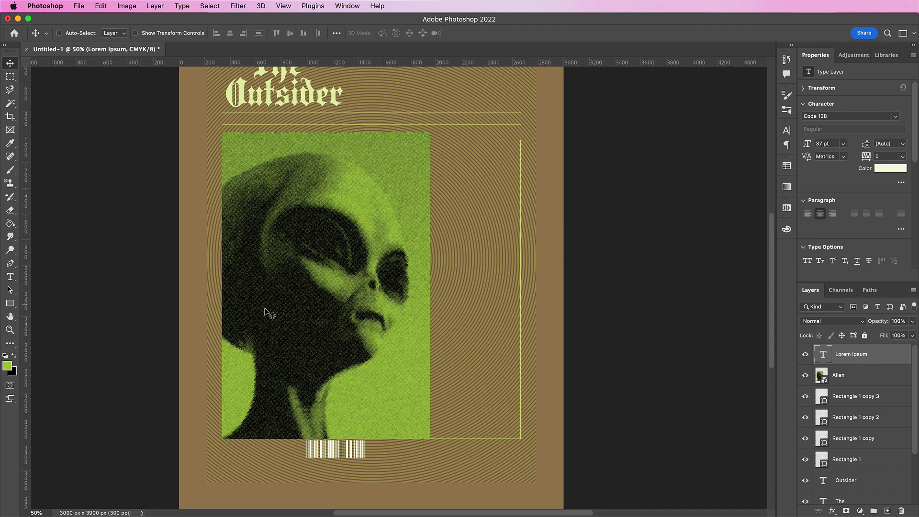
pyautogui.moveTo(334, 430); pyautogui.dragTo(241, 376)
pyautogui.hotkey('ctrl', 't')
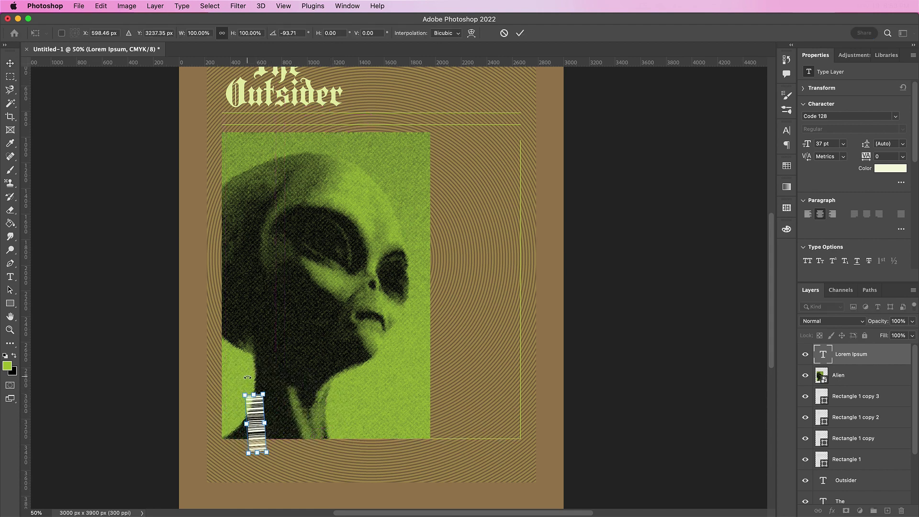
pyautogui.click(287, 32)
# Step: Rotate the barcode to -90° and nudge it flush with the photo's left edge
pyautogui.press('BackSpace')
pyautogui.write('0')
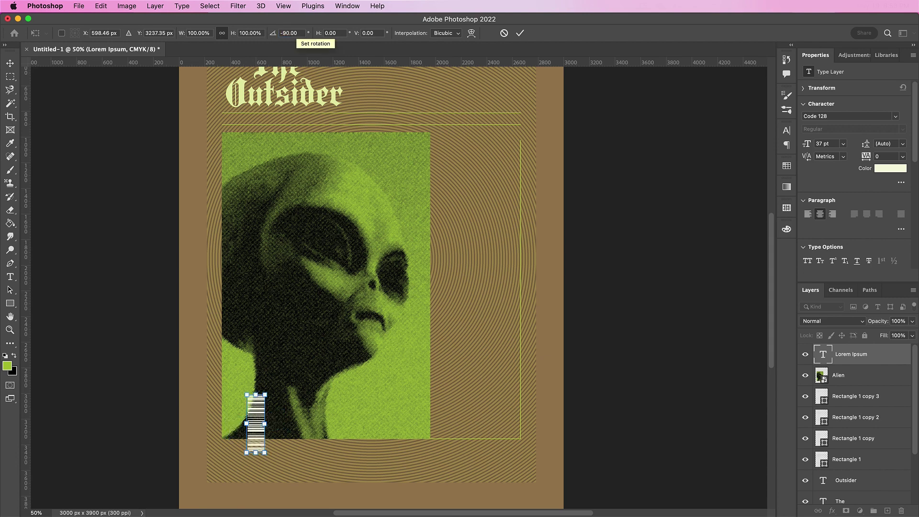
pyautogui.press('Return')
pyautogui.moveTo(251, 440); pyautogui.dragTo(236, 415)
# Step: Mask the Alien layer with an inverted selection around the barcode, then zoom to 100%
pyautogui.press('m')
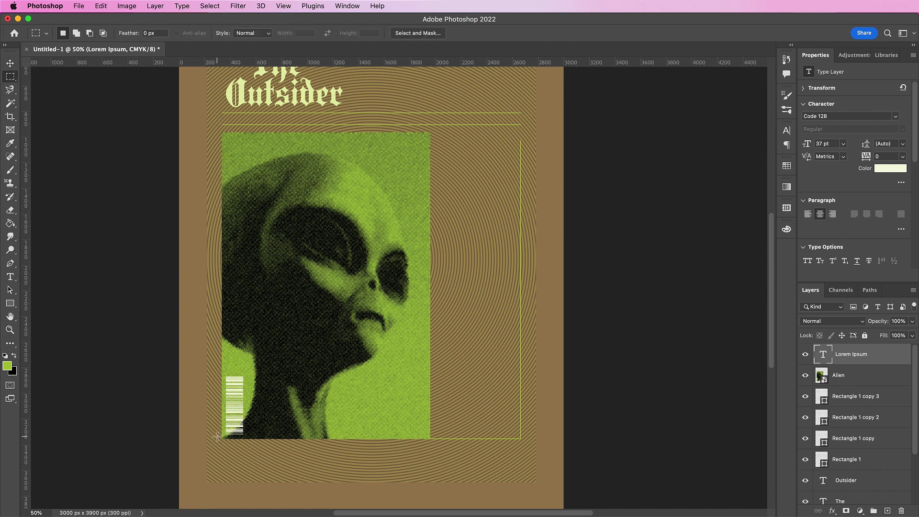
pyautogui.moveTo(216, 444); pyautogui.dragTo(247, 372)
pyautogui.click(209, 6)
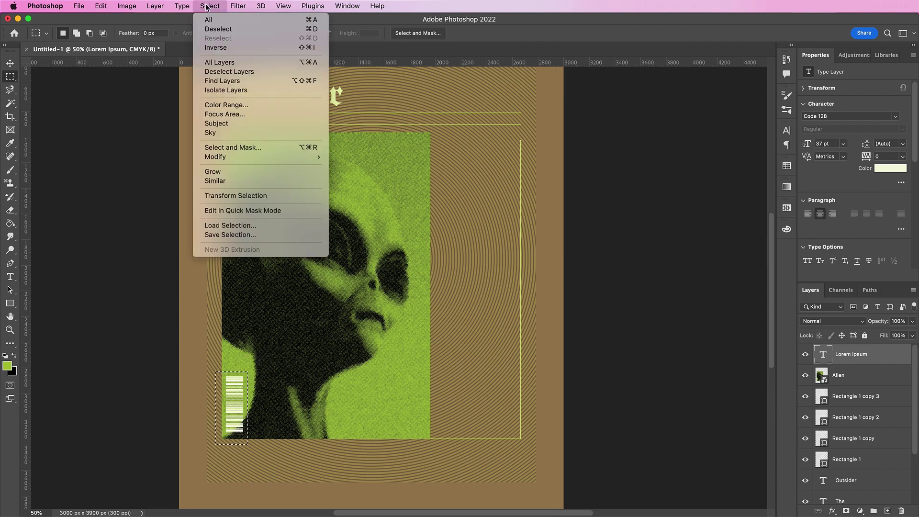
pyautogui.click(213, 49)
pyautogui.click(854, 384)
pyautogui.click(845, 511)
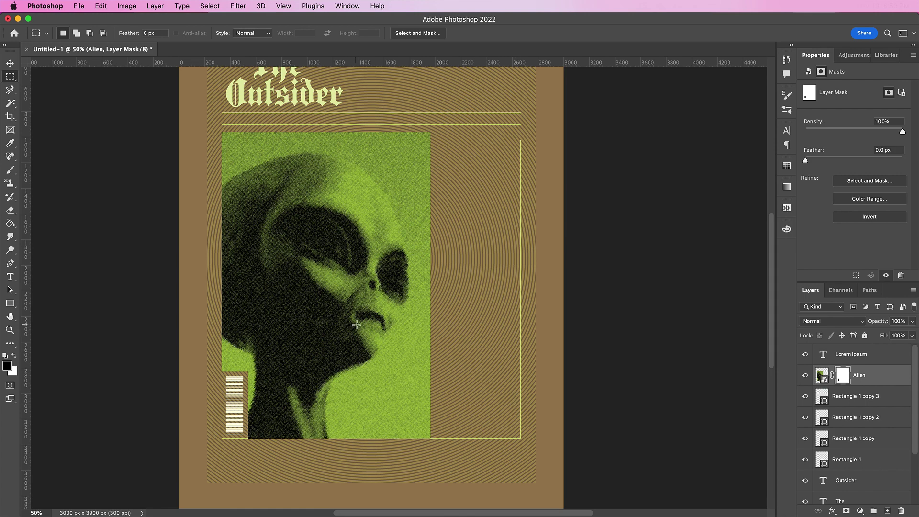
pyautogui.scroll(4, 356, 325)
pyautogui.press('super+equal')
pyautogui.press('super+equal')
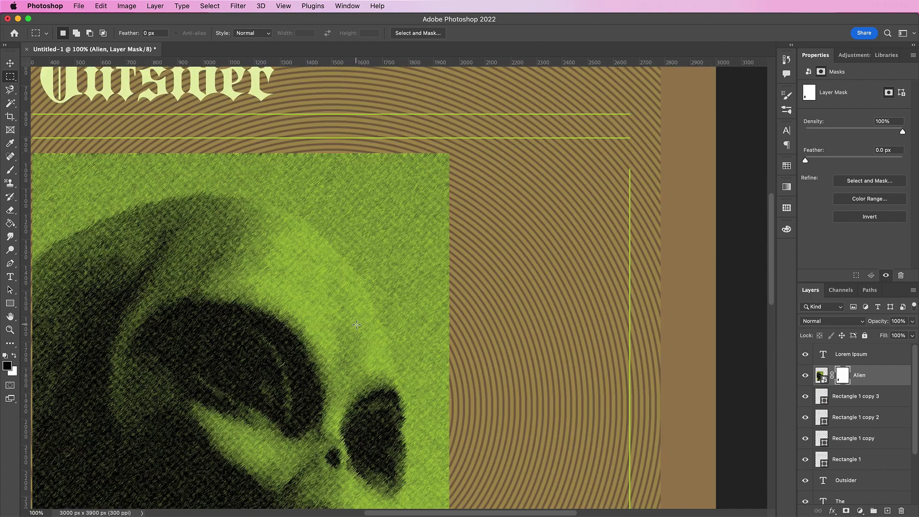
pyautogui.scroll(3, 356, 324)
pyautogui.hscroll(-3, 356, 324)
# Step: Start a text layer below the masthead in Baskerville URW Regular at 15 pt
pyautogui.press('t')
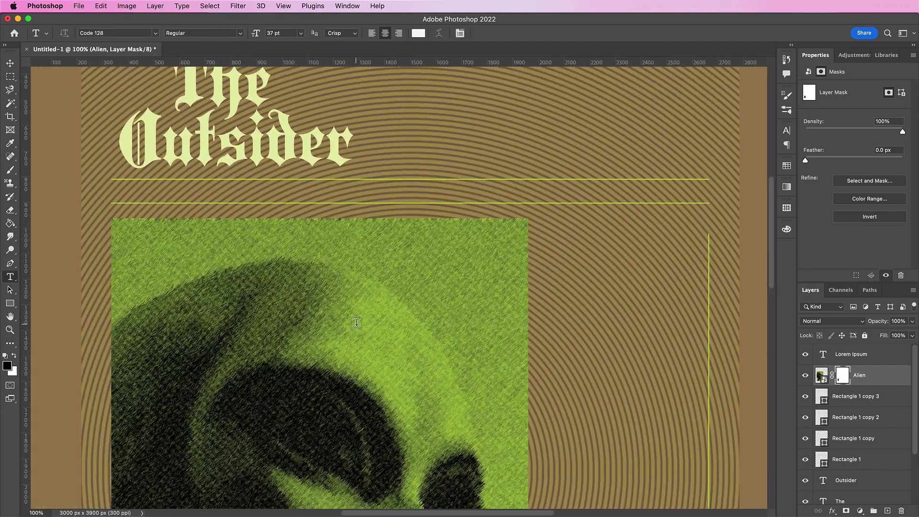
pyautogui.click(123, 194)
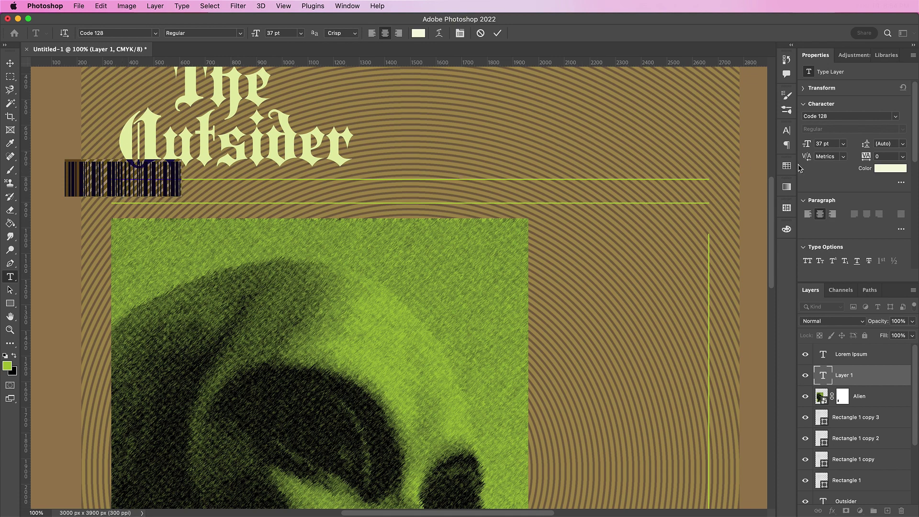
pyautogui.click(829, 116)
pyautogui.write('bask')
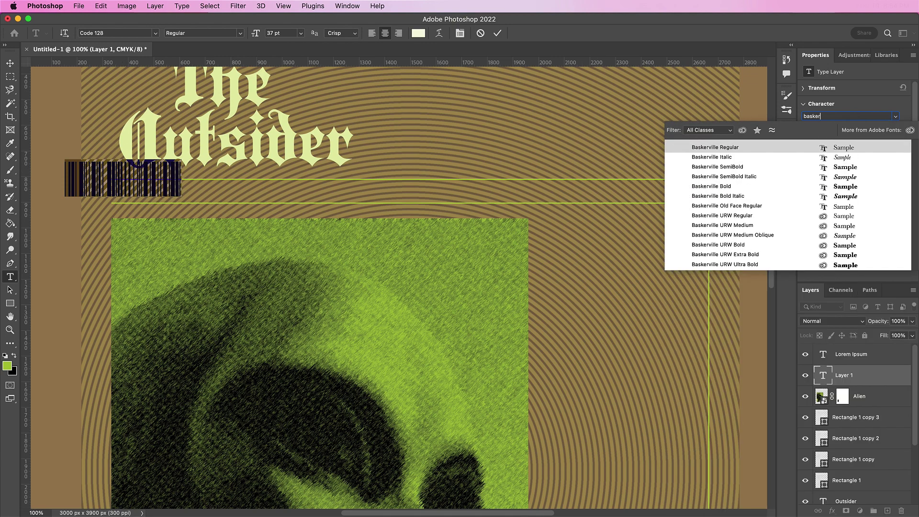
pyautogui.write('er')
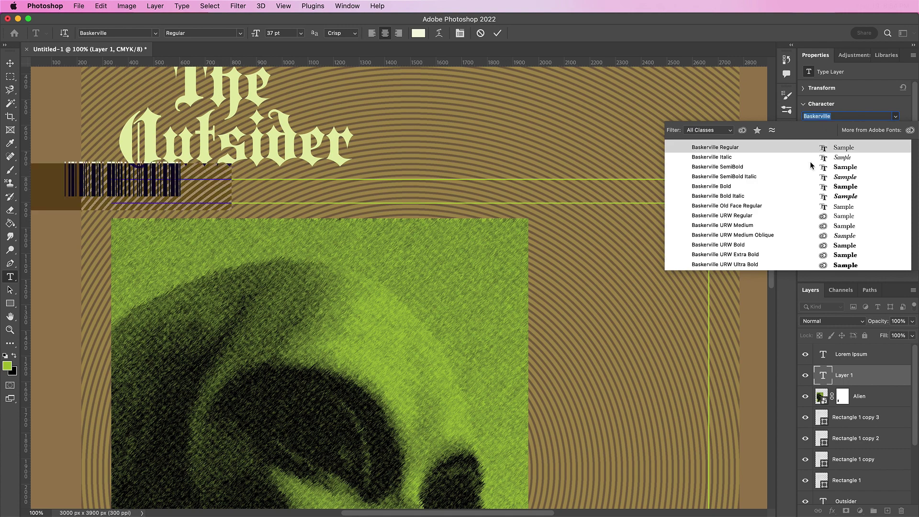
pyautogui.click(774, 216)
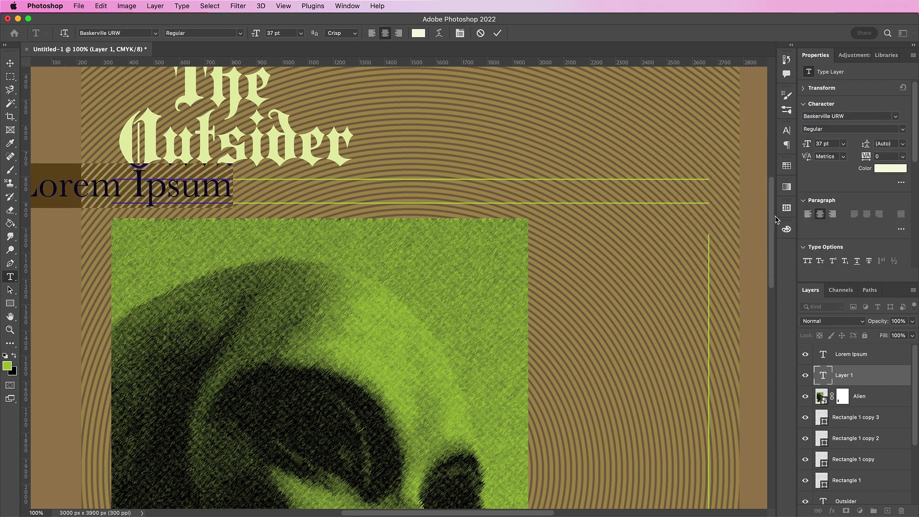
pyautogui.click(821, 144)
pyautogui.write('15')
pyautogui.press('Return')
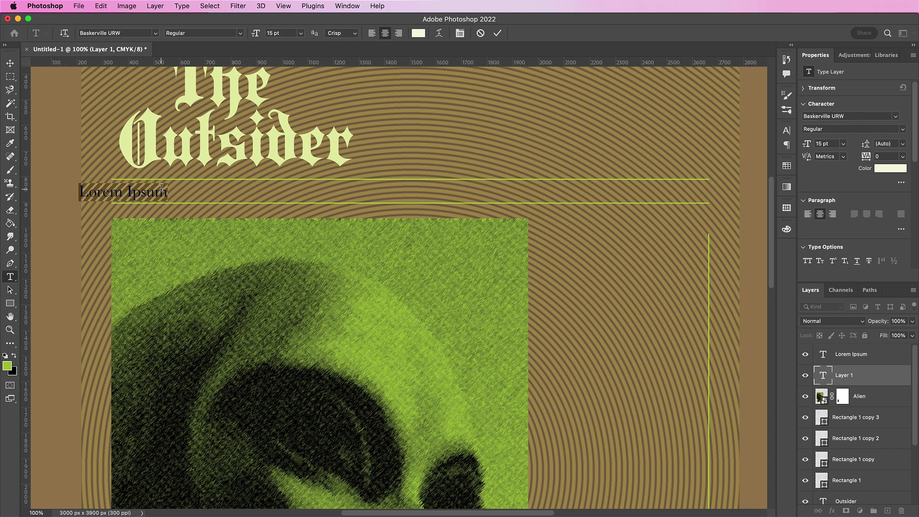
# Step: Type 'Friday, May 19, 2023' in all caps, aligned with the rule's left end
pyautogui.press('BackSpace')
pyautogui.write('Friday, May')
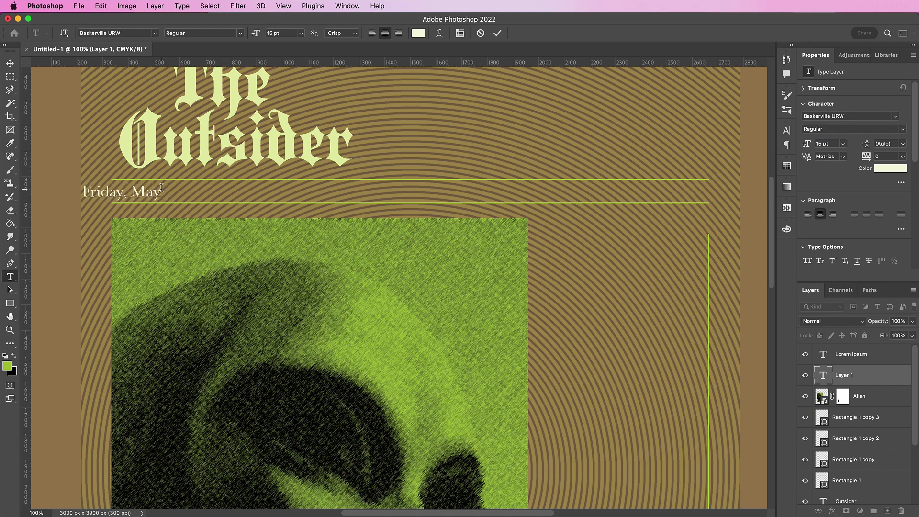
pyautogui.write(' 19, 2023')
pyautogui.click(497, 32)
pyautogui.press('v')
pyautogui.moveTo(118, 194); pyautogui.dragTo(177, 196)
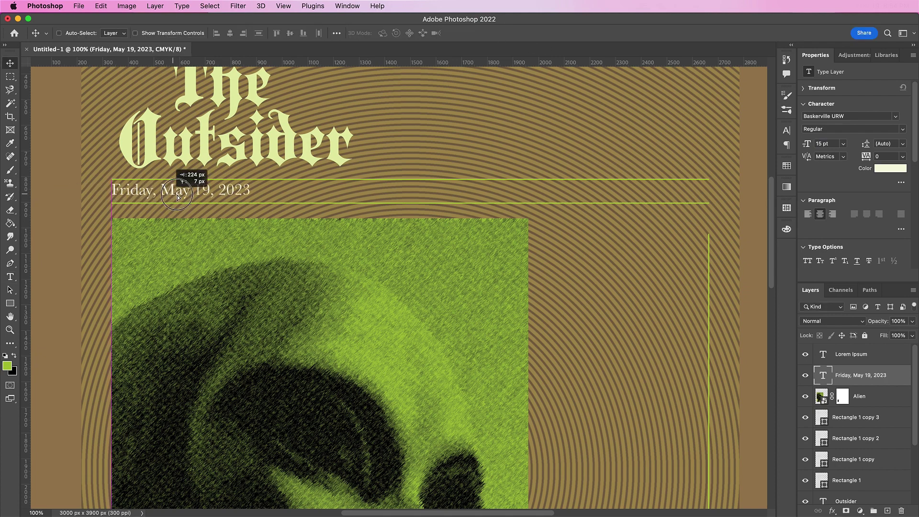
pyautogui.click(807, 261)
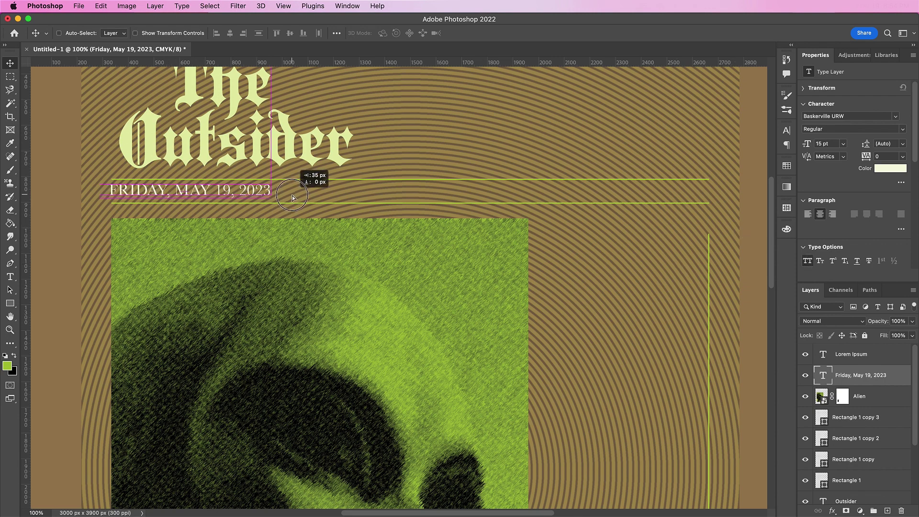
pyautogui.moveTo(292, 197); pyautogui.dragTo(294, 198)
# Step: Duplicate the date to the right and retype it as 'Miami, Florida' without all caps
pyautogui.moveTo(169, 193); pyautogui.dragTo(401, 194)
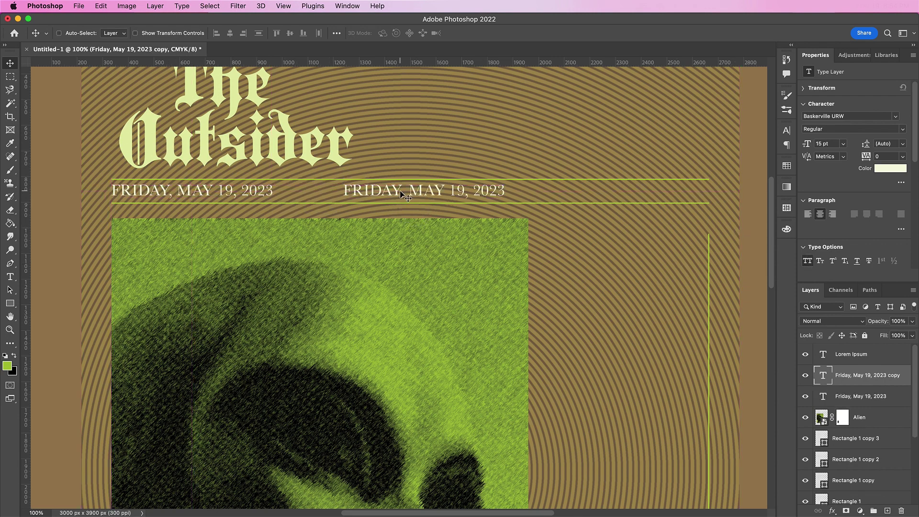
pyautogui.doubleClick(401, 194)
pyautogui.press('super+shift+k')
pyautogui.write('Miami,')
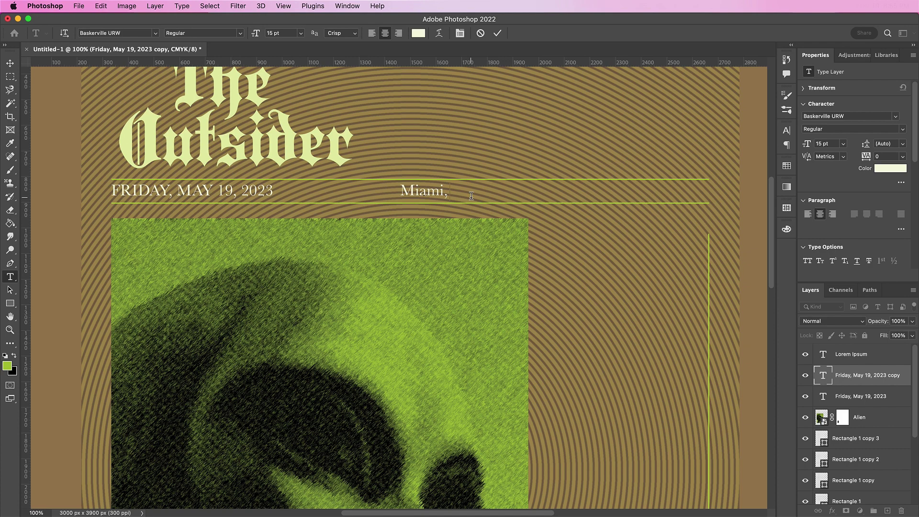
pyautogui.write(' Florida')
pyautogui.press('super+Return')
pyautogui.press('v')
pyautogui.hotkey('shift', 'Left')
pyautogui.hotkey('shift', 'Left')
pyautogui.hotkey('shift', 'Left')
pyautogui.hotkey('shift', 'Left')
pyautogui.hotkey('shift', 'Left')
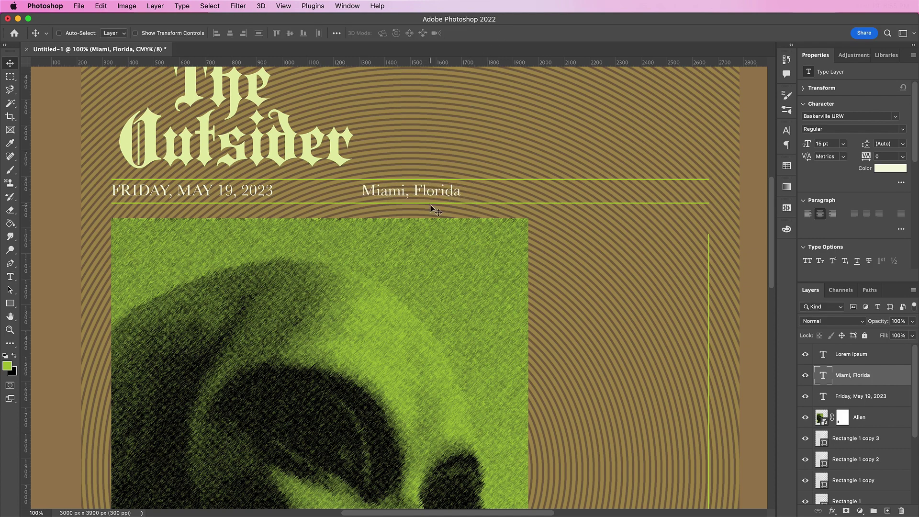
# Step: Duplicate it again as 'Alien Sightings: 5', aligned with the rule's right end
pyautogui.moveTo(547, 182); pyautogui.dragTo(742, 183)
pyautogui.doubleClick(578, 193)
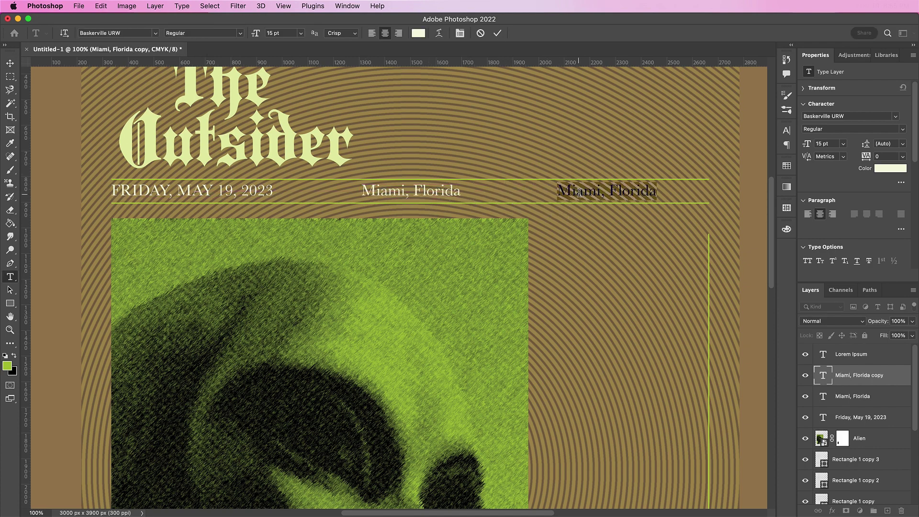
pyautogui.write('Alien Sightings:')
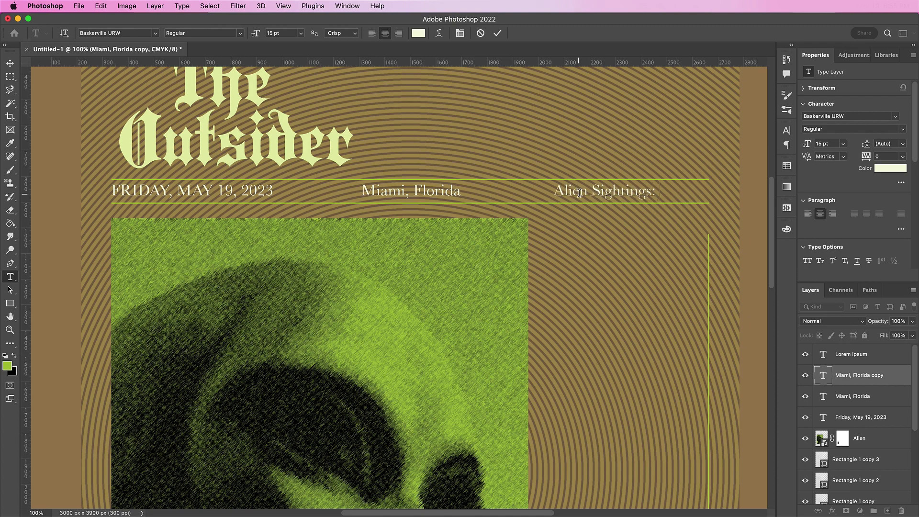
pyautogui.write(' 5')
pyautogui.press('super+Return')
pyautogui.press('v')
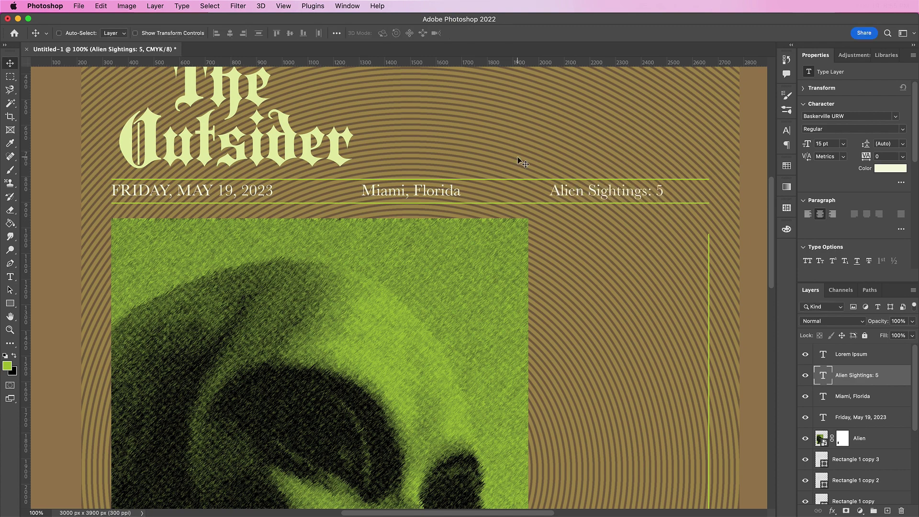
pyautogui.moveTo(541, 188); pyautogui.dragTo(576, 248)
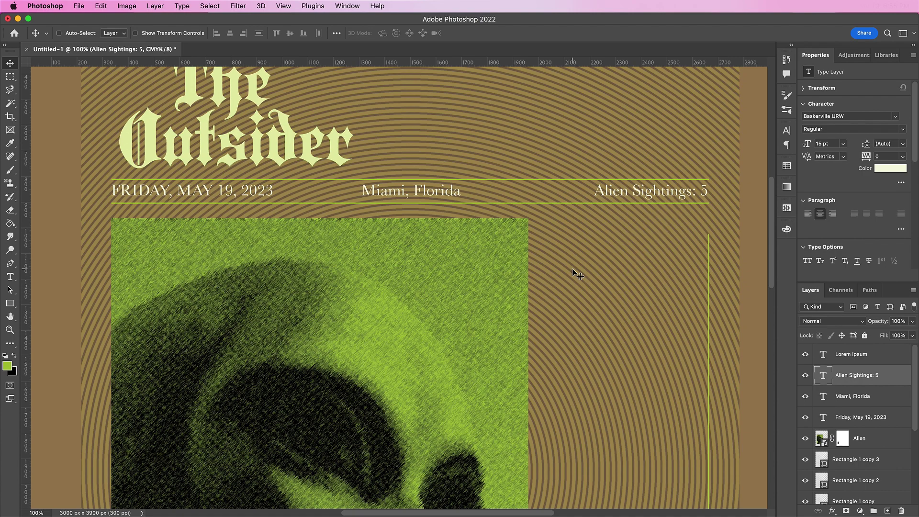
# Step: Draw a green rectangle beside the photo and size it 898 × 711 px
pyautogui.scroll(-10, 527, 353)
pyautogui.hscroll(4, 527, 353)
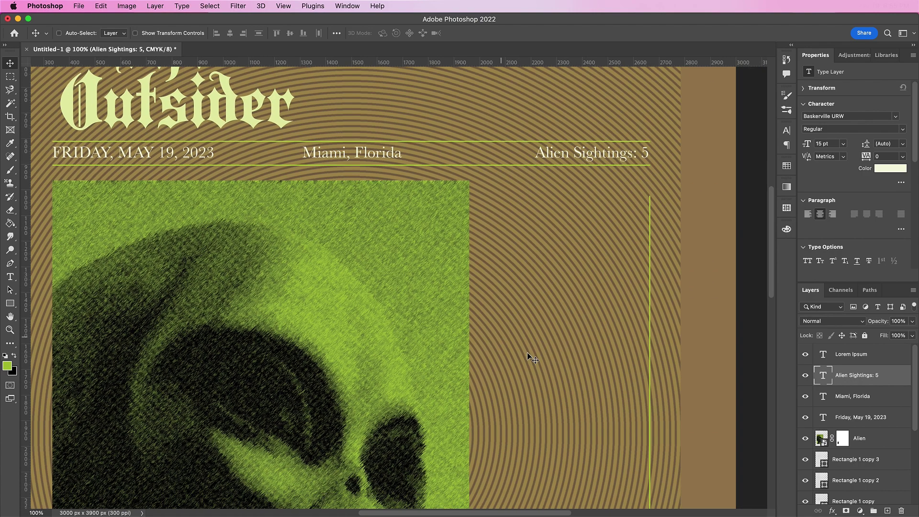
pyautogui.scroll(-1, 527, 353)
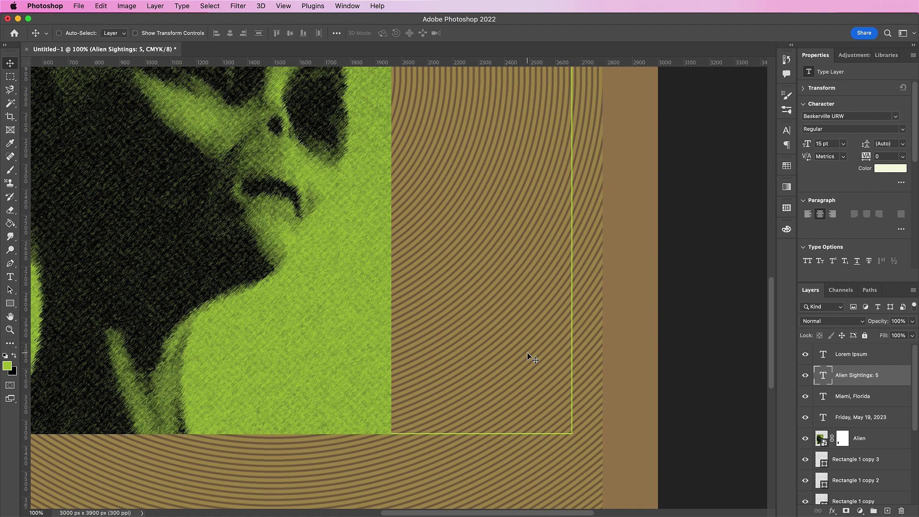
pyautogui.click(10, 303)
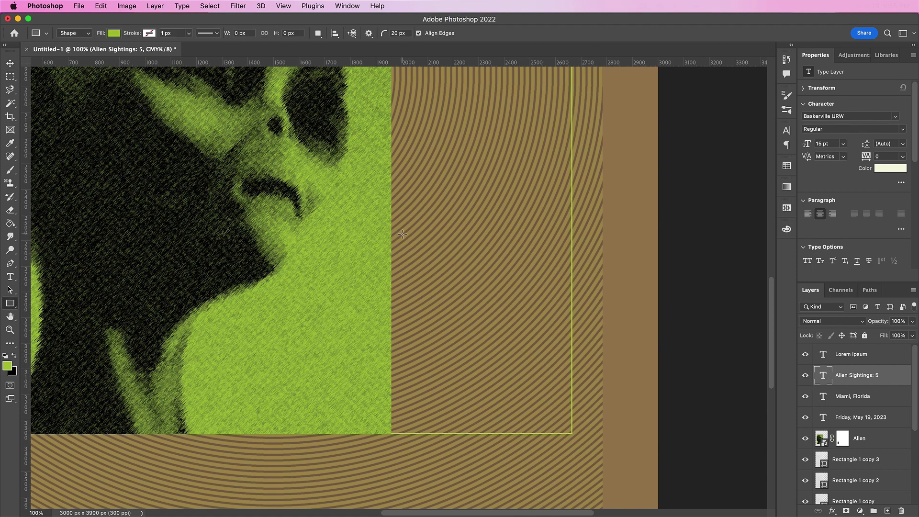
pyautogui.moveTo(402, 234)
pyautogui.mouseDown()
pyautogui.moveTo(540, 373)
pyautogui.moveTo(574, 434)
pyautogui.mouseUp()
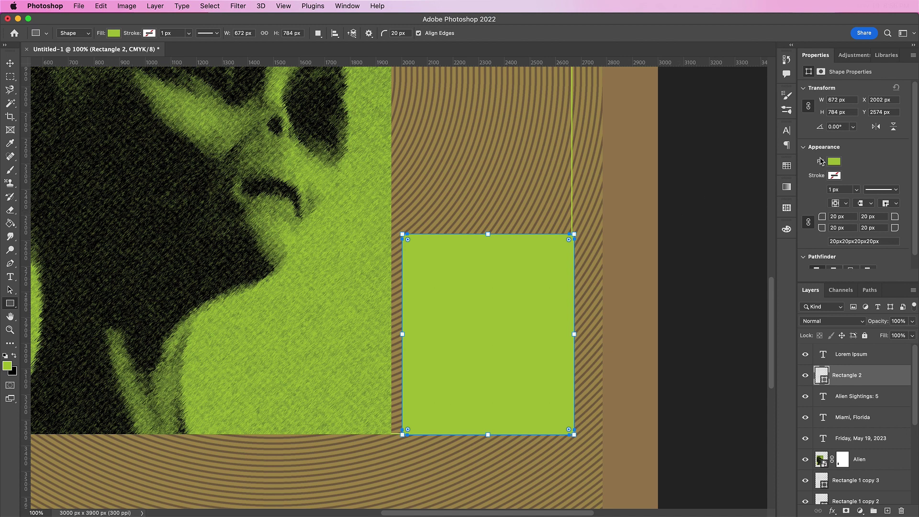
pyautogui.click(837, 99)
pyautogui.write('898')
pyautogui.press('Return')
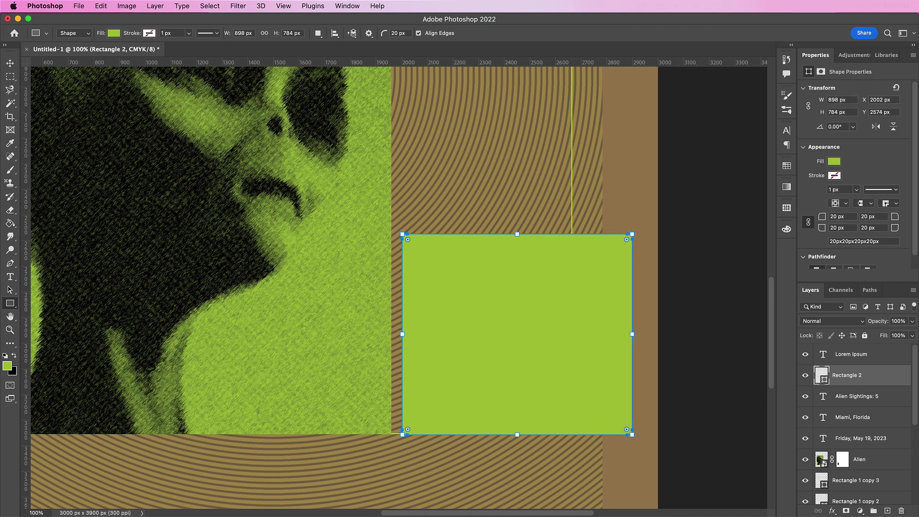
pyautogui.click(837, 112)
pyautogui.write('711')
pyautogui.press('Return')
# Step: Give the rectangle square corners, move it left and down, and narrow it from the left
pyautogui.press('v')
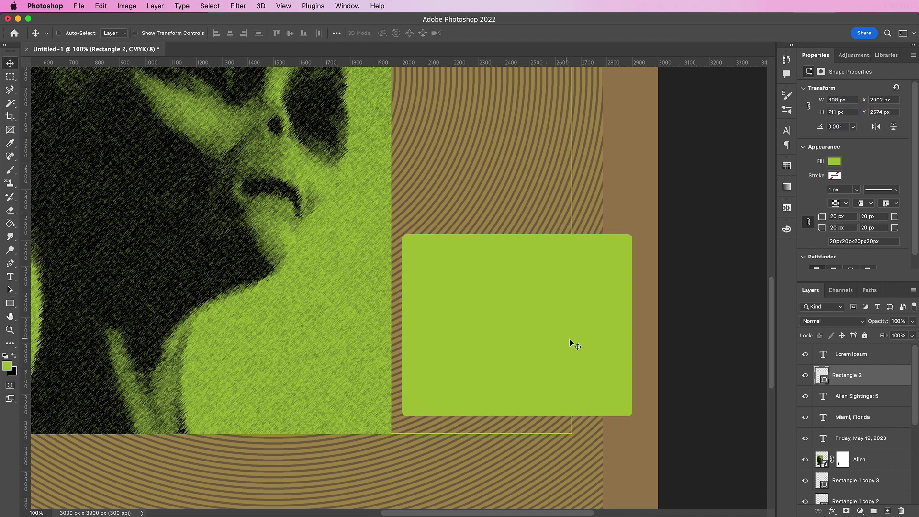
pyautogui.scroll(-1, 842, 224)
pyautogui.click(836, 203)
pyautogui.write('0')
pyautogui.press('Return')
pyautogui.moveTo(526, 377); pyautogui.dragTo(466, 394)
pyautogui.hotkey('ctrl', 't')
pyautogui.moveTo(342, 343); pyautogui.dragTo(399, 355)
pyautogui.press('Return')
# Step: Rename the rectangle layer to UFO and convert it to a smart object
pyautogui.doubleClick(846, 375)
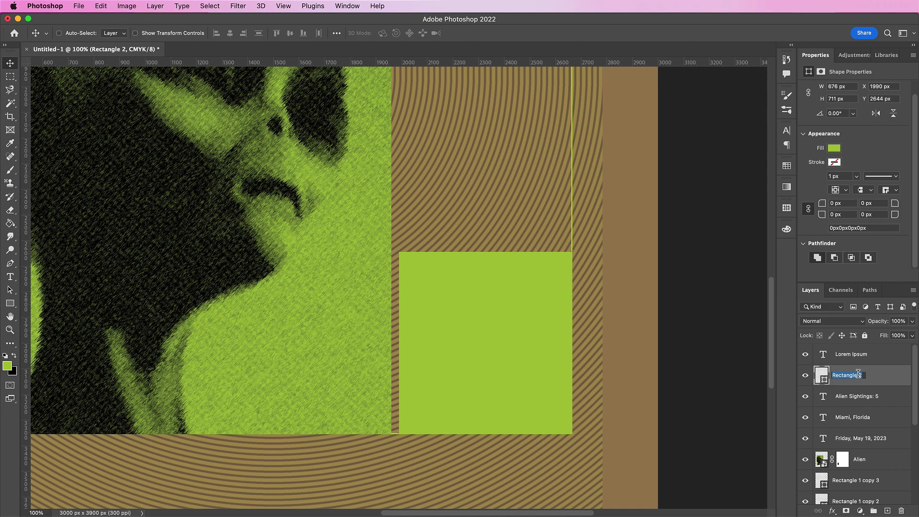
pyautogui.write('UFO')
pyautogui.press('Return')
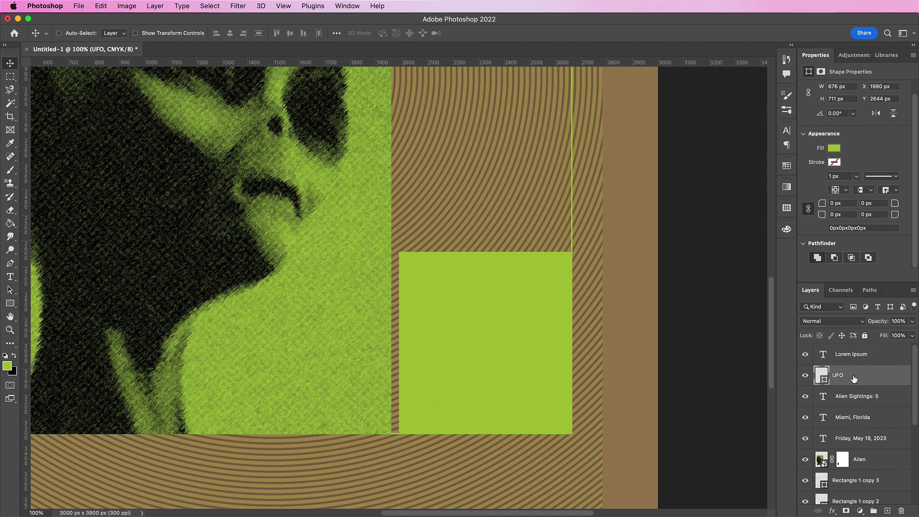
pyautogui.rightClick(854, 379)
pyautogui.click(745, 226)
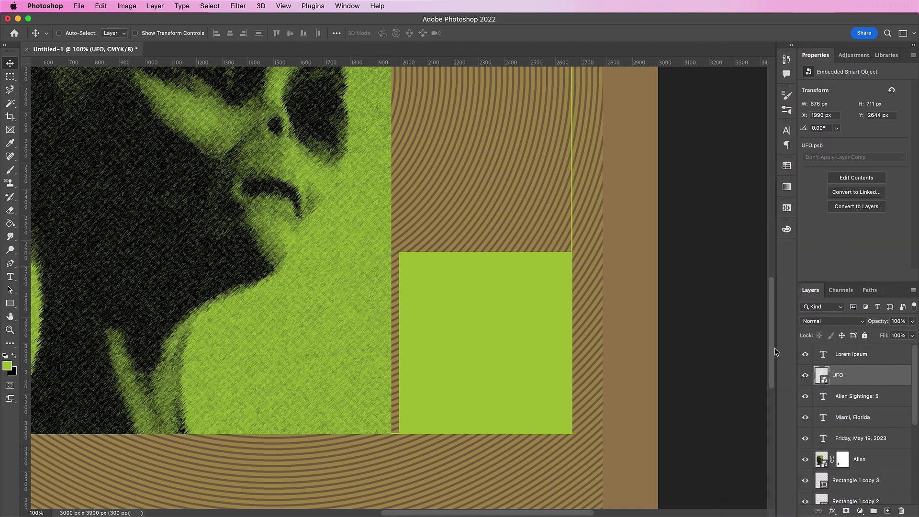
# Step: Open the UFO smart object's contents, reset colours to black and white, and convert it to RGB Color
pyautogui.doubleClick(824, 378)
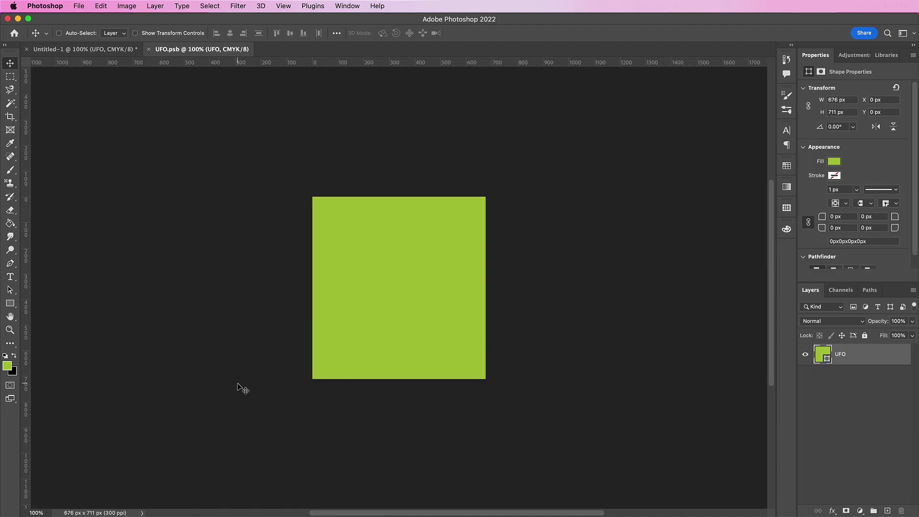
pyautogui.click(6, 355)
pyautogui.click(127, 6)
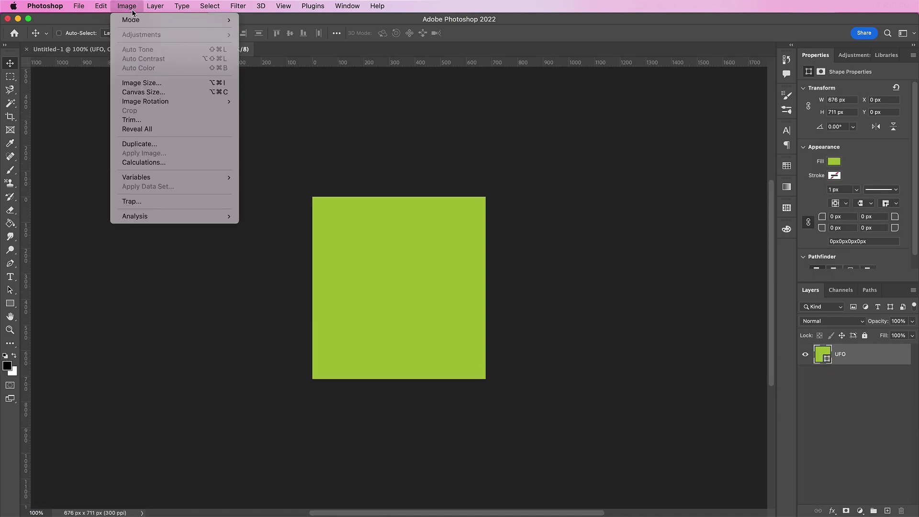
pyautogui.moveTo(139, 18)
pyautogui.click(294, 59)
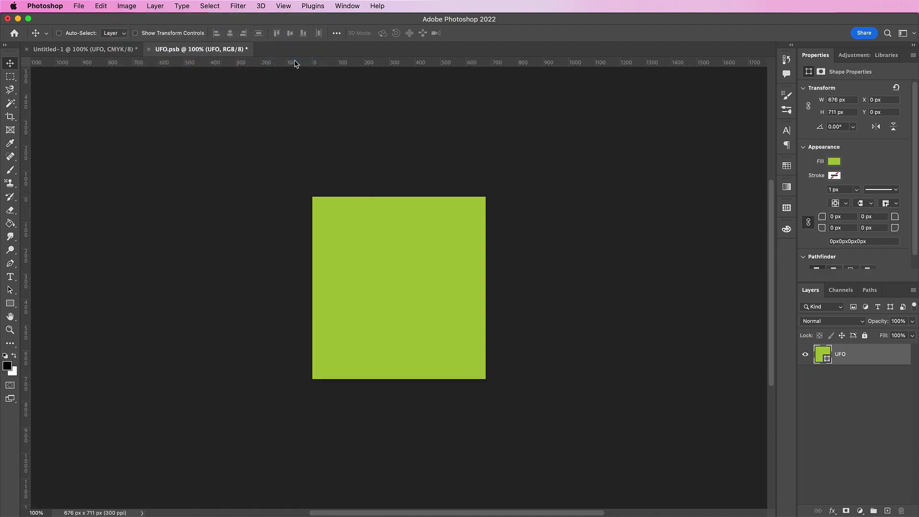
# Step: Open the flying saucer stock photo, convert its background to a smart object, and drag it into UFO.psb
pyautogui.press('super+o')
pyautogui.doubleClick(355, 118)
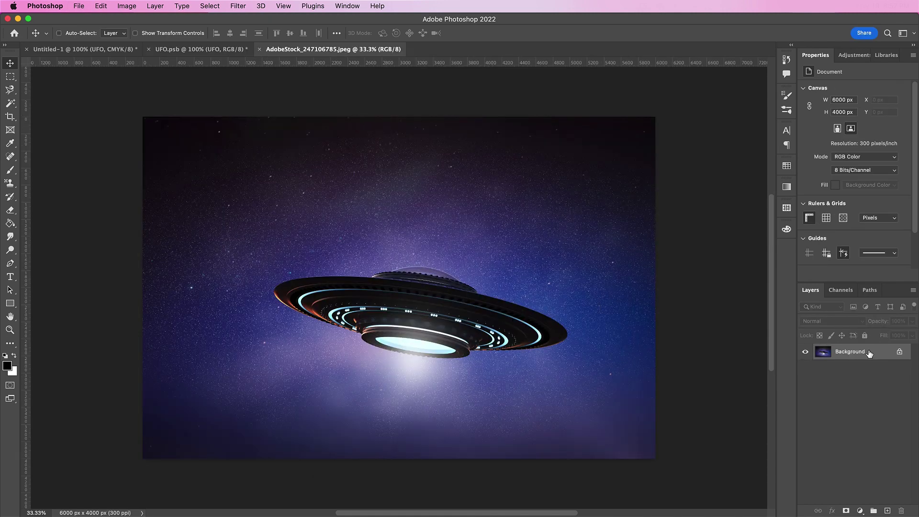
pyautogui.rightClick(869, 353)
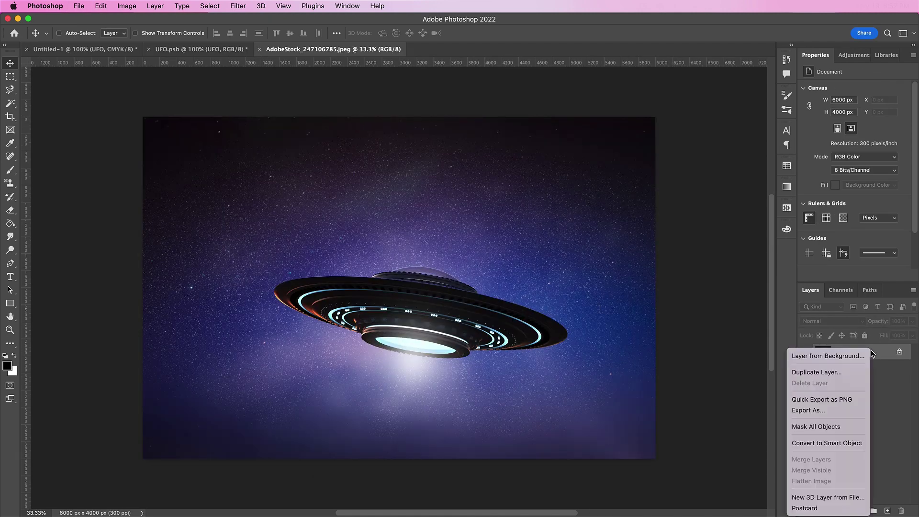
pyautogui.click(834, 442)
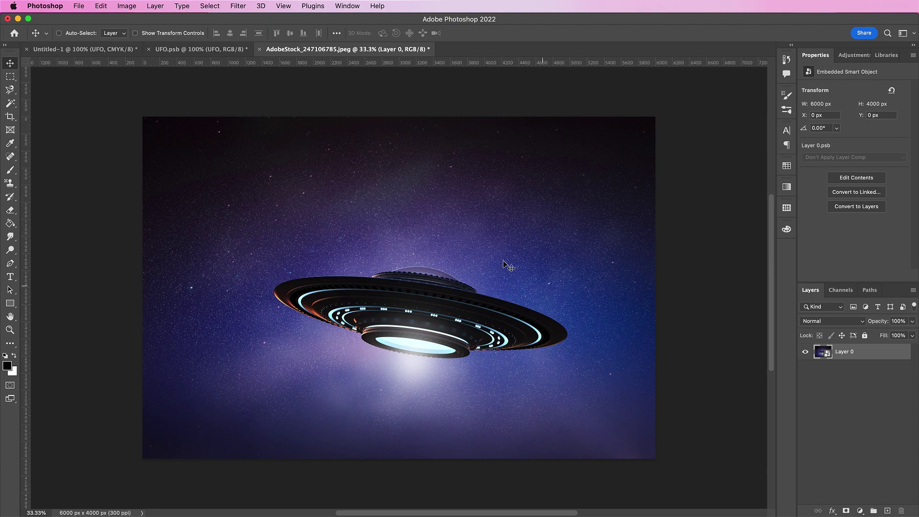
pyautogui.moveTo(302, 168); pyautogui.dragTo(370, 246)
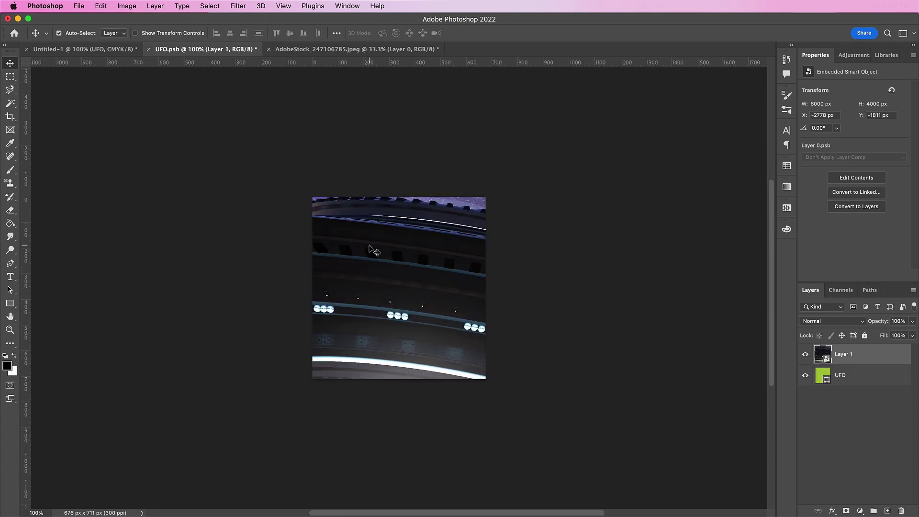
# Step: Scale the saucer photo proportionally to about 19% and position it over the square
pyautogui.press('super+t')
pyautogui.click(227, 33)
pyautogui.click(258, 33)
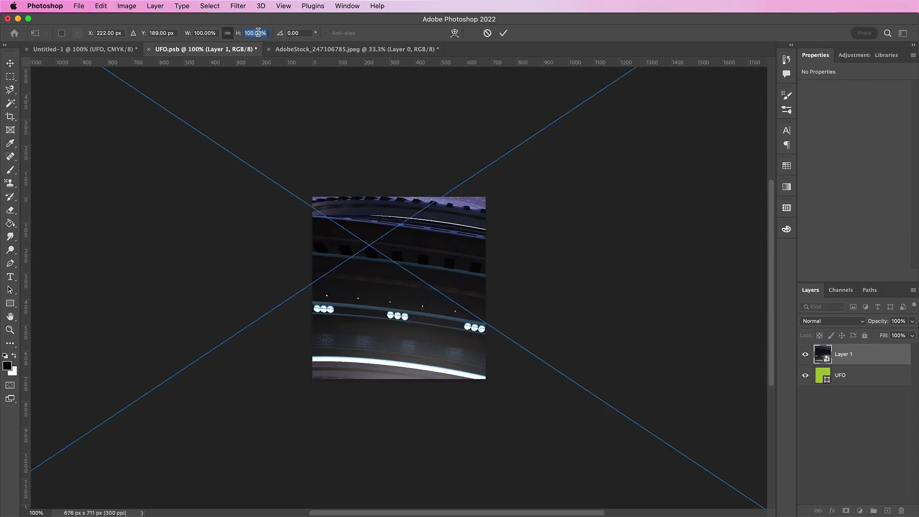
pyautogui.write('60')
pyautogui.press('Return')
pyautogui.hotkey('shift', 'Down')
pyautogui.hotkey('shift', 'Down')
pyautogui.hotkey('shift', 'Down')
pyautogui.hotkey('shift', 'Down')
pyautogui.moveTo(401, 288); pyautogui.dragTo(414, 318)
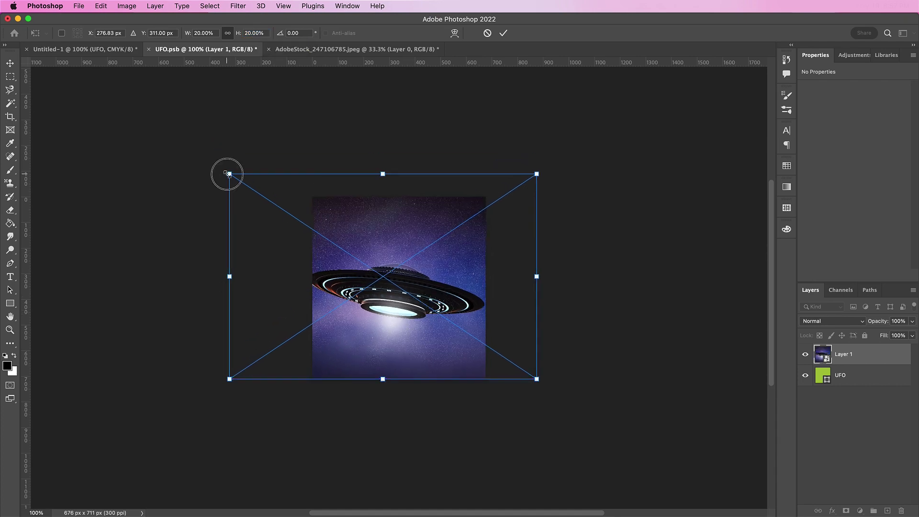
pyautogui.moveTo(226, 174); pyautogui.dragTo(244, 188)
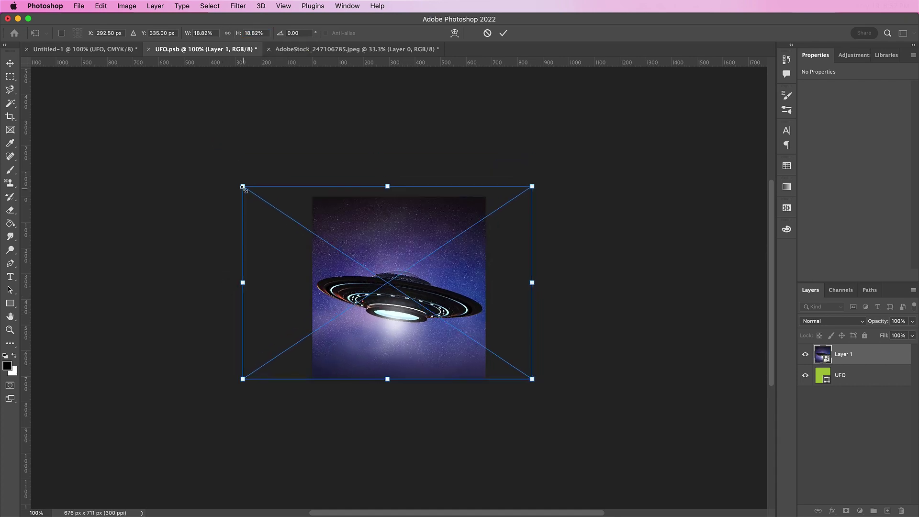
pyautogui.press('Return')
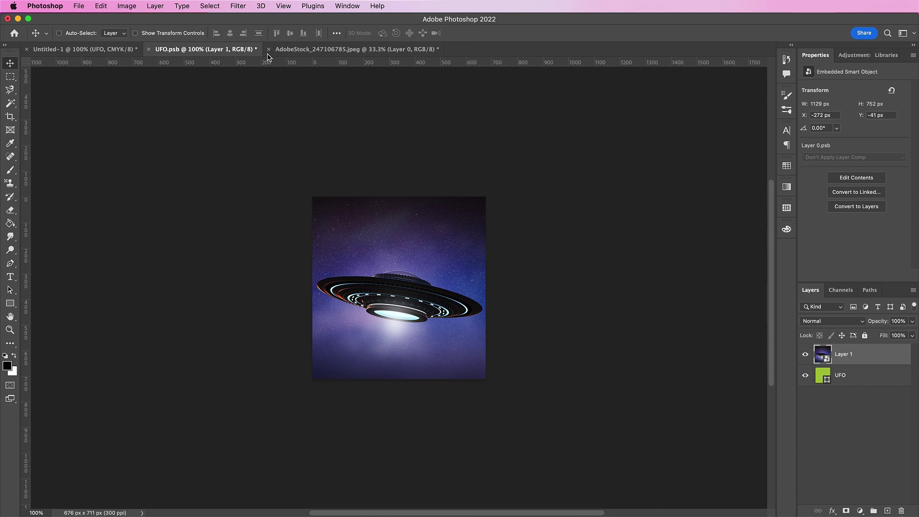
pyautogui.click(240, 6)
# Step: In Filter Gallery, delete the Halftone Pattern and Sprayed Strokes effects and duplicate Reticulation
pyautogui.click(245, 65)
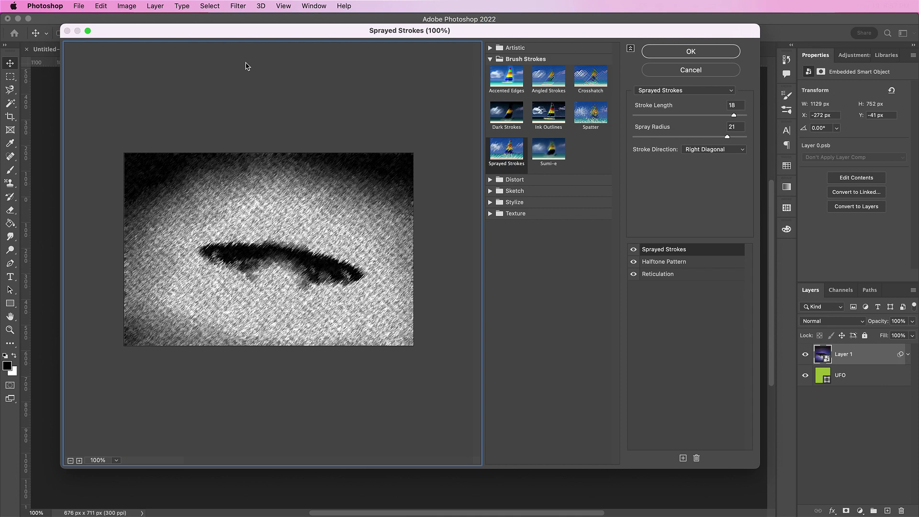
pyautogui.click(659, 263)
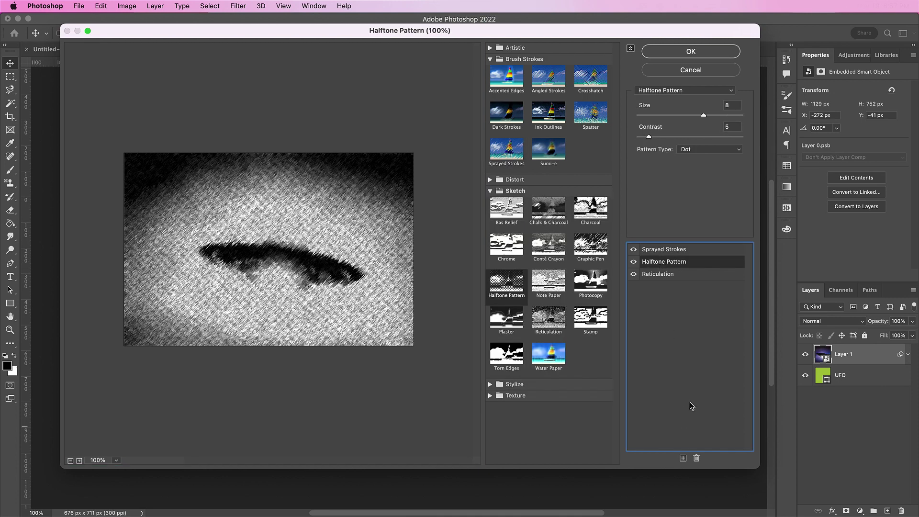
pyautogui.click(696, 459)
pyautogui.click(672, 254)
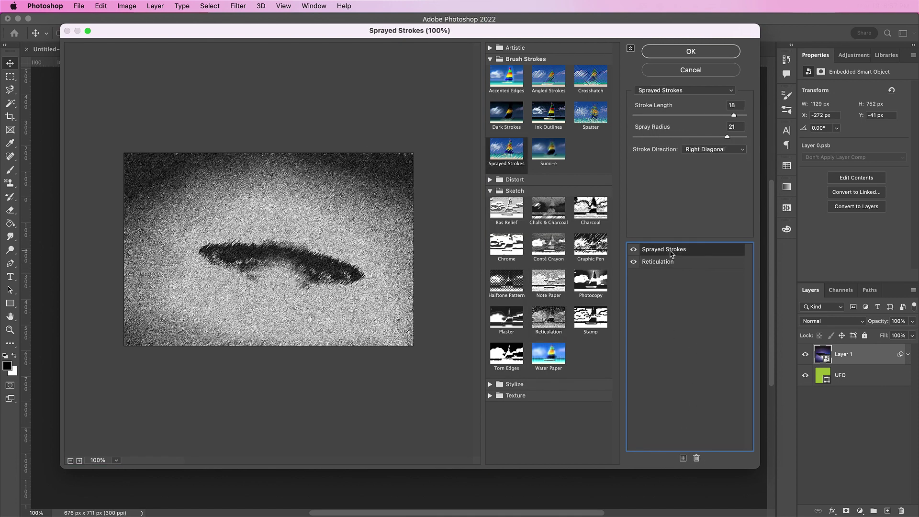
pyautogui.click(697, 458)
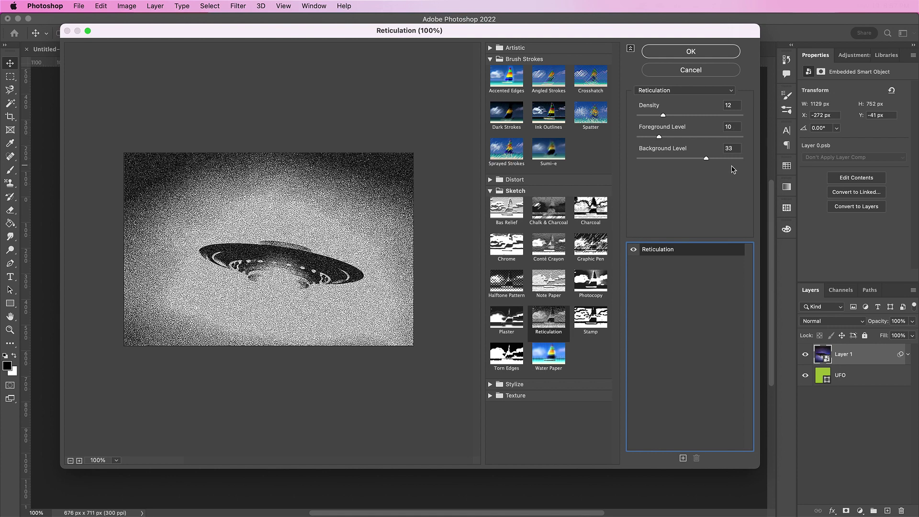
pyautogui.click(683, 457)
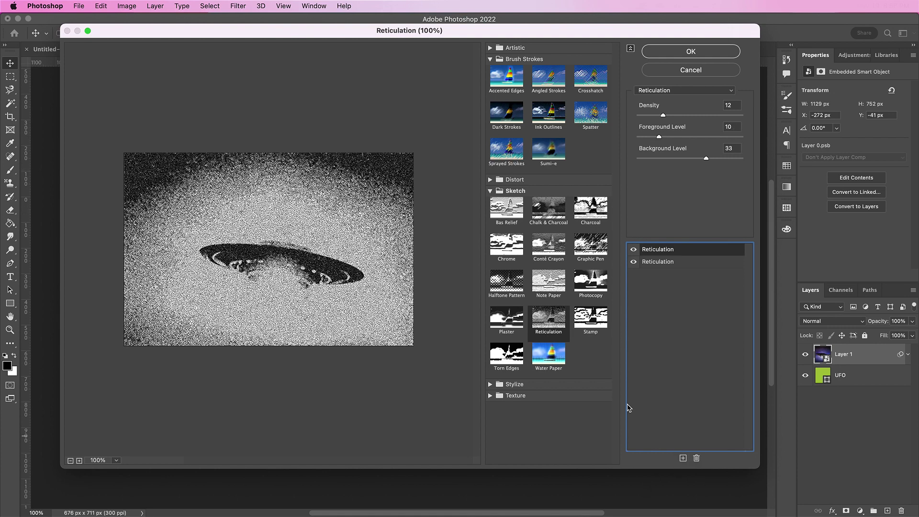
# Step: Change the top effect to Torn Edges with Image Balance 40, Smoothness 6, and apply the filters
pyautogui.click(489, 394)
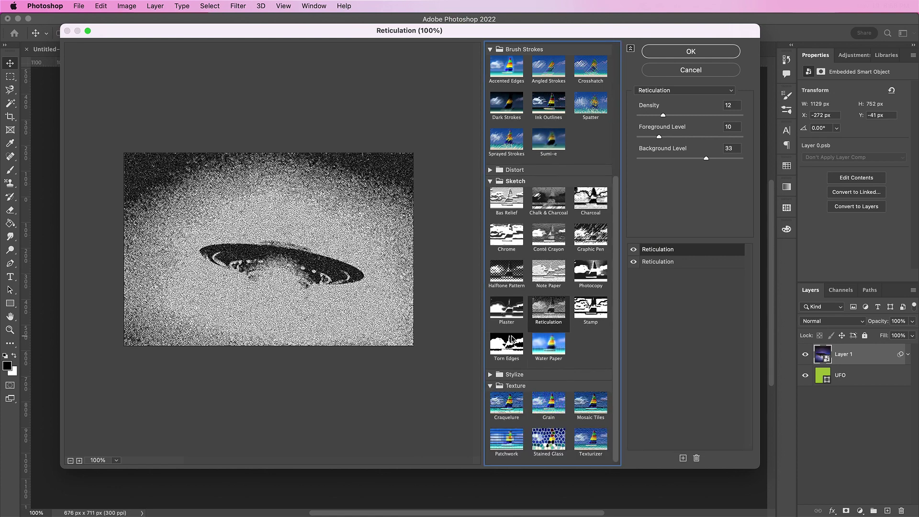
pyautogui.click(509, 348)
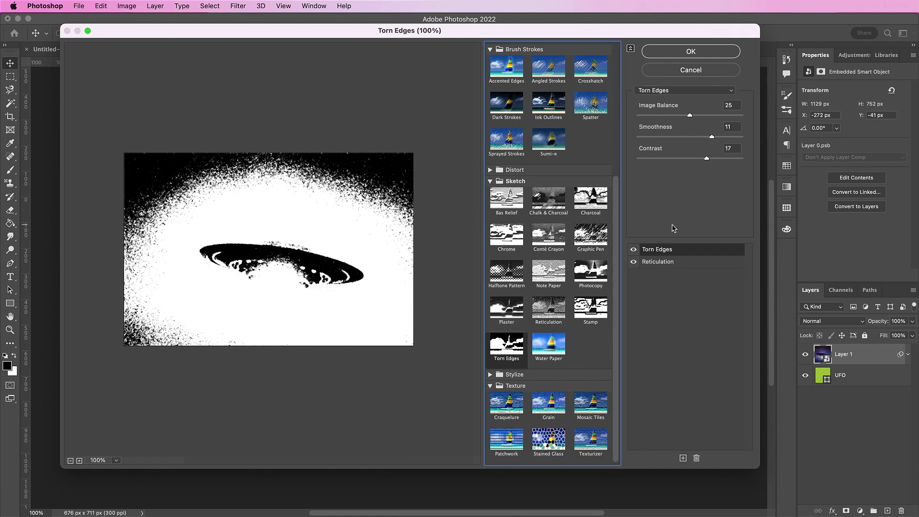
pyautogui.click(731, 105)
pyautogui.press('Up')
pyautogui.press('Up')
pyautogui.press('Up')
pyautogui.press('Up')
pyautogui.press('Up')
pyautogui.press('Up')
pyautogui.press('Up')
pyautogui.press('Up')
pyautogui.press('Up')
pyautogui.press('Up')
pyautogui.press('Up')
pyautogui.press('Up')
pyautogui.press('Up')
pyautogui.press('Up')
pyautogui.press('Up')
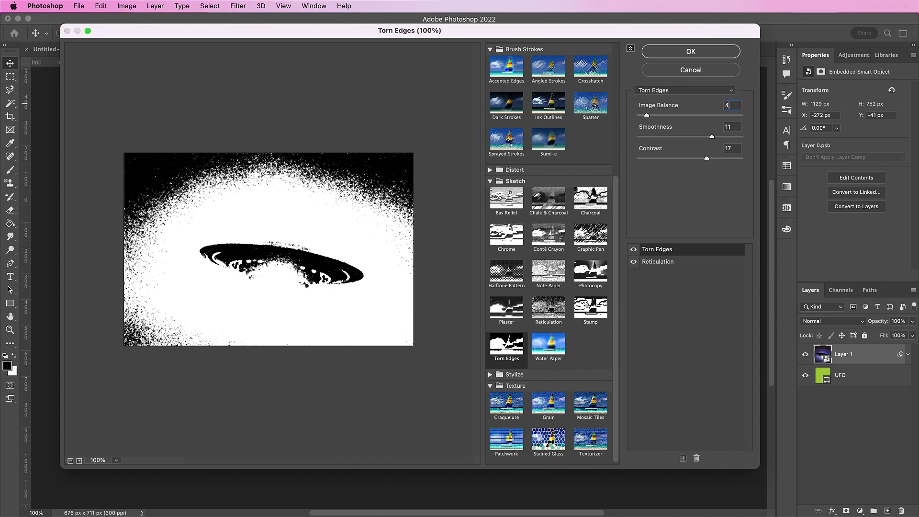
pyautogui.click(731, 126)
pyautogui.press('Down')
pyautogui.press('Down')
pyautogui.press('Down')
pyautogui.press('Down')
pyautogui.press('Down')
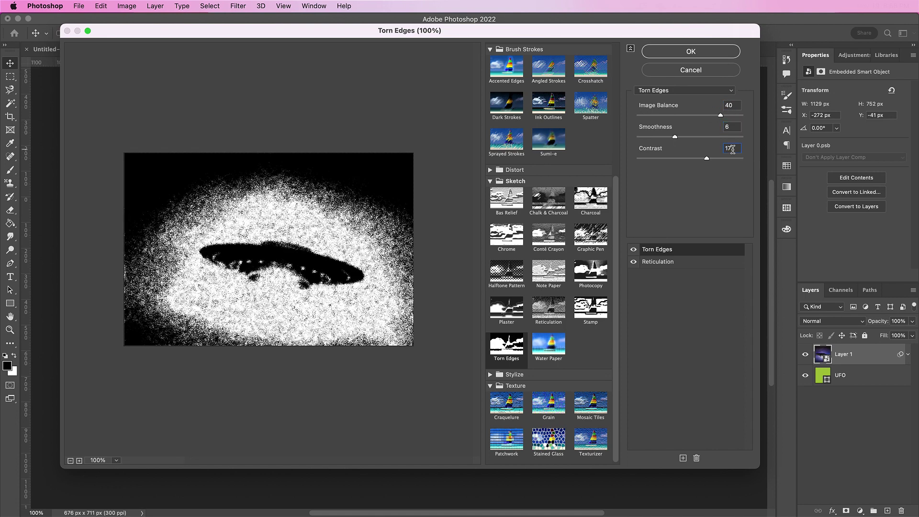
pyautogui.click(682, 51)
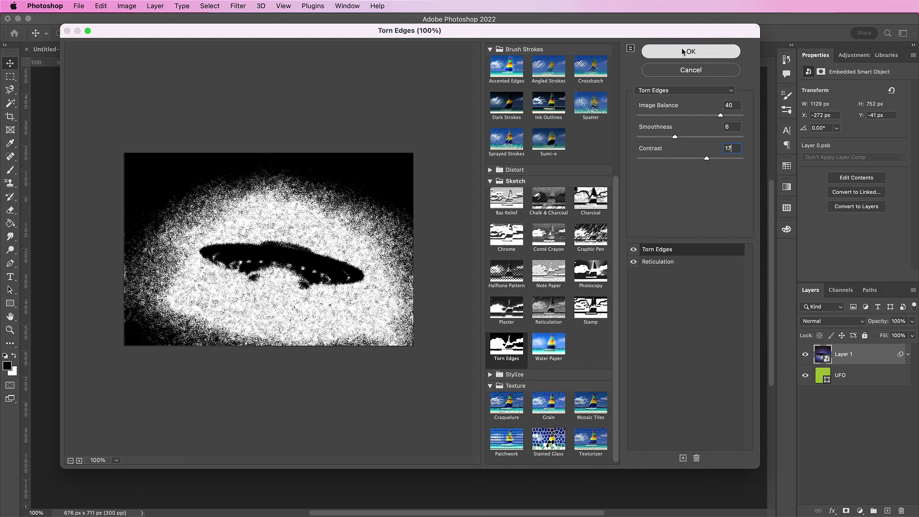
# Step: Save the UFO smart object contents, close UFO.psb, and close the stock photo without saving
pyautogui.click(79, 6)
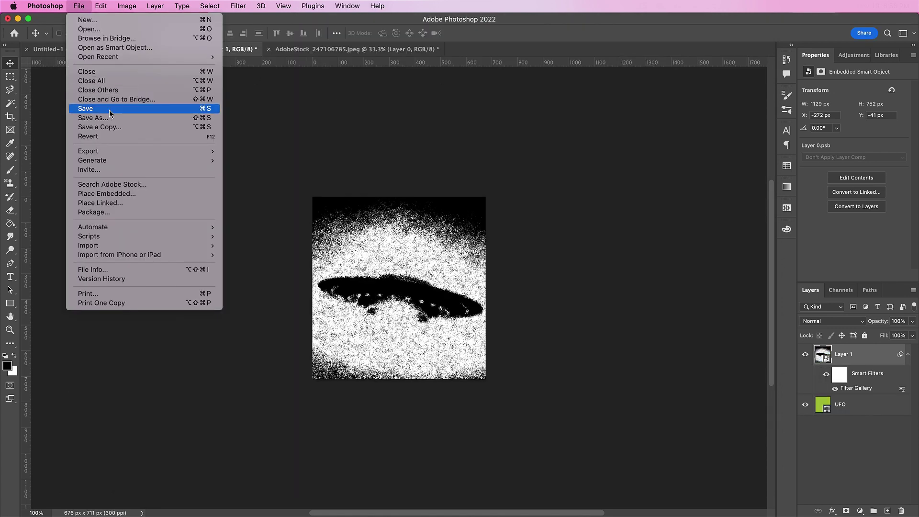
pyautogui.click(109, 108)
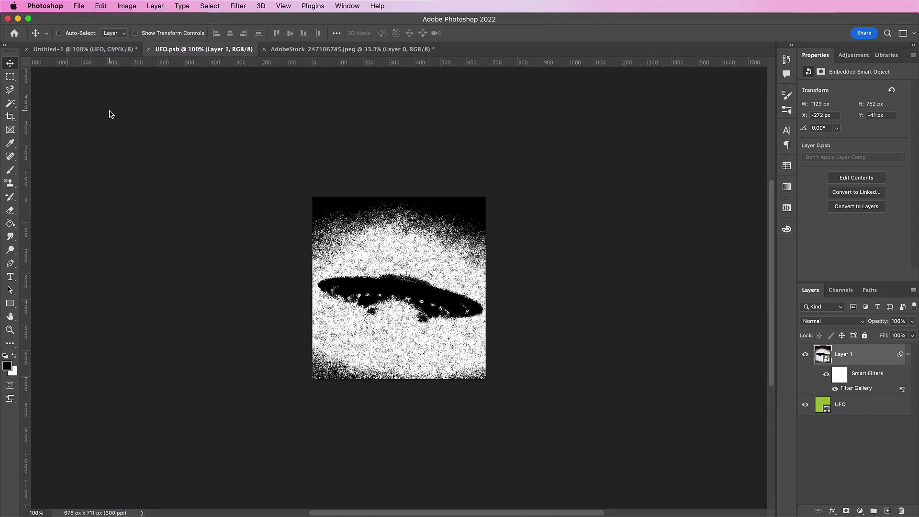
pyautogui.click(149, 49)
pyautogui.click(150, 49)
pyautogui.click(479, 233)
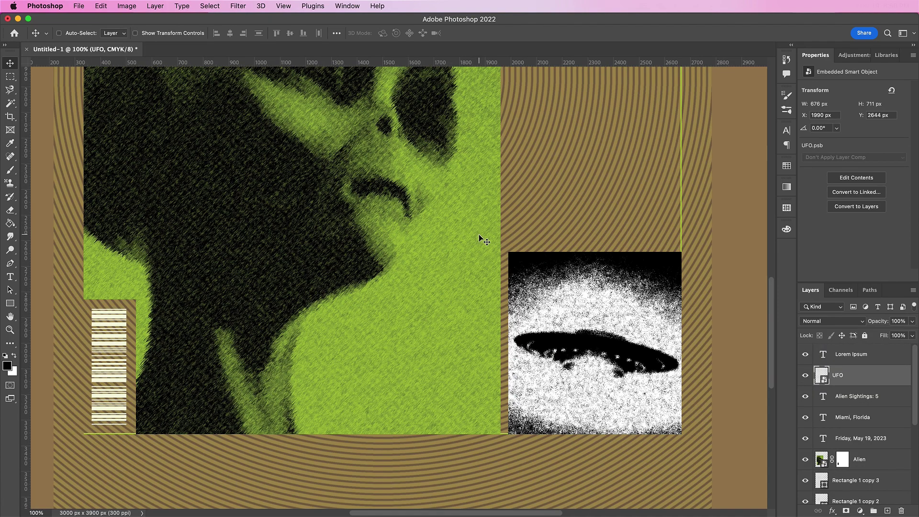
# Step: Draw a text box above the UFO image set to Muro, right-aligned, 17 pt with 18 pt leading
pyautogui.press('t')
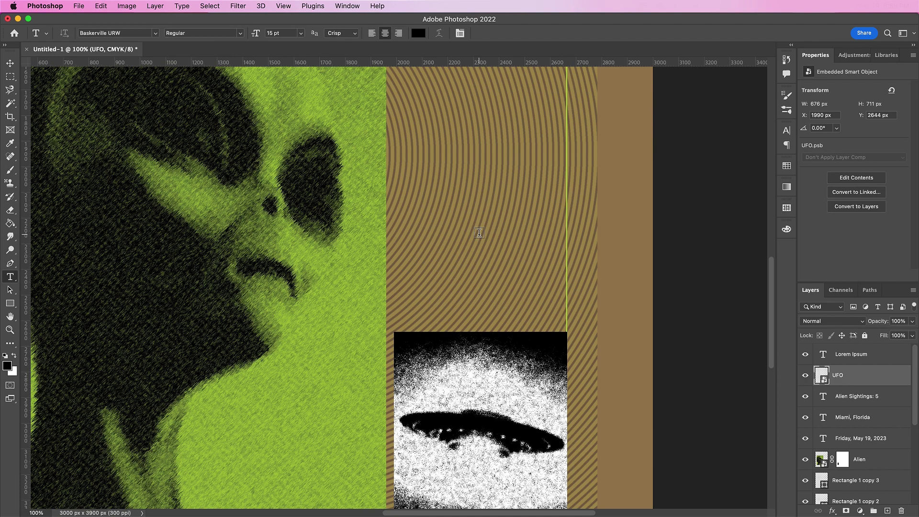
pyautogui.moveTo(394, 250); pyautogui.dragTo(560, 327)
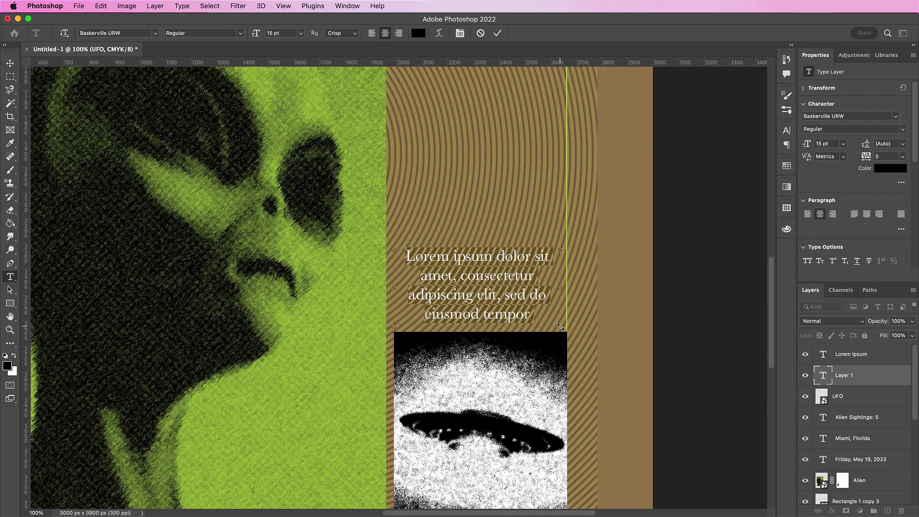
pyautogui.click(829, 116)
pyautogui.write('Muro')
pyautogui.click(832, 214)
pyautogui.click(827, 144)
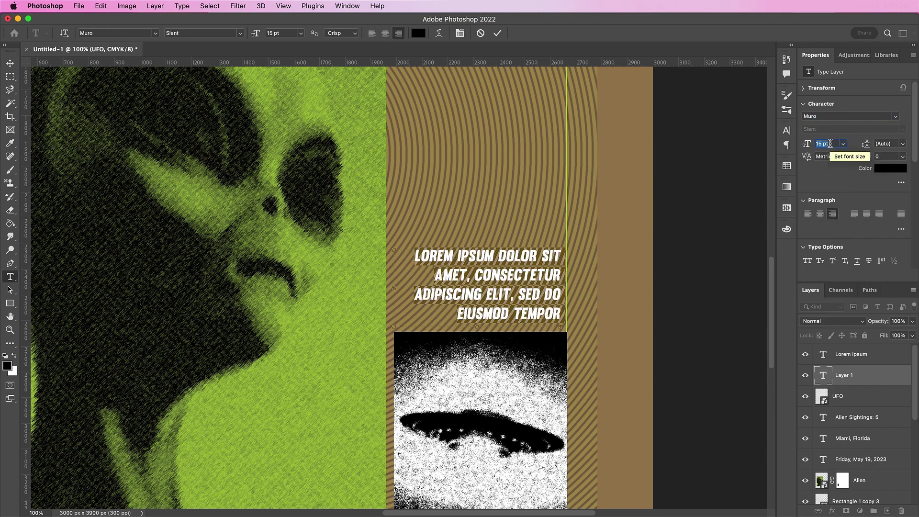
pyautogui.write('17')
pyautogui.press('Return')
pyautogui.click(902, 144)
pyautogui.click(885, 205)
# Step: Replace the placeholder with the headline FLORIDA MAN TRIES TO STEAL AN UNIDENTIFIED FLYING OBJECT
pyautogui.click(483, 286)
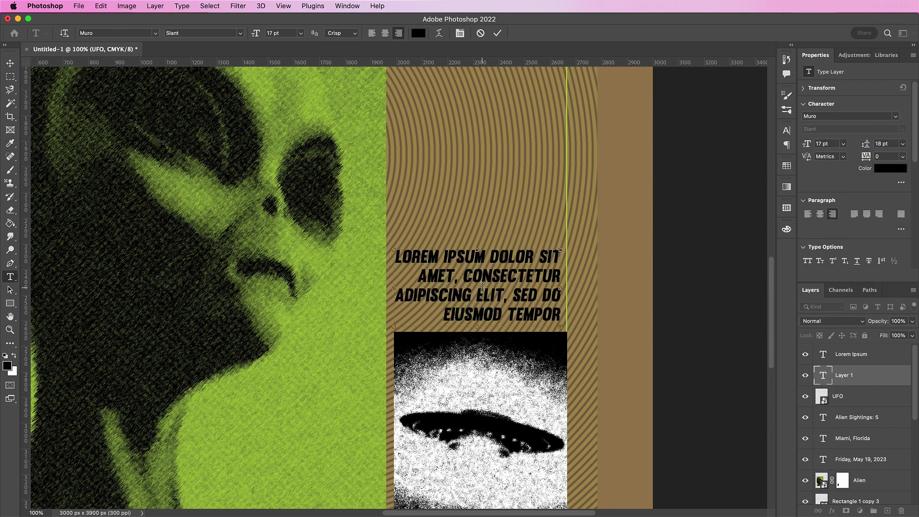
pyautogui.hotkey('ctrl', 'a')
pyautogui.write('FLORIDA MAN')
pyautogui.press('Return')
pyautogui.write('ES TO STEAL')
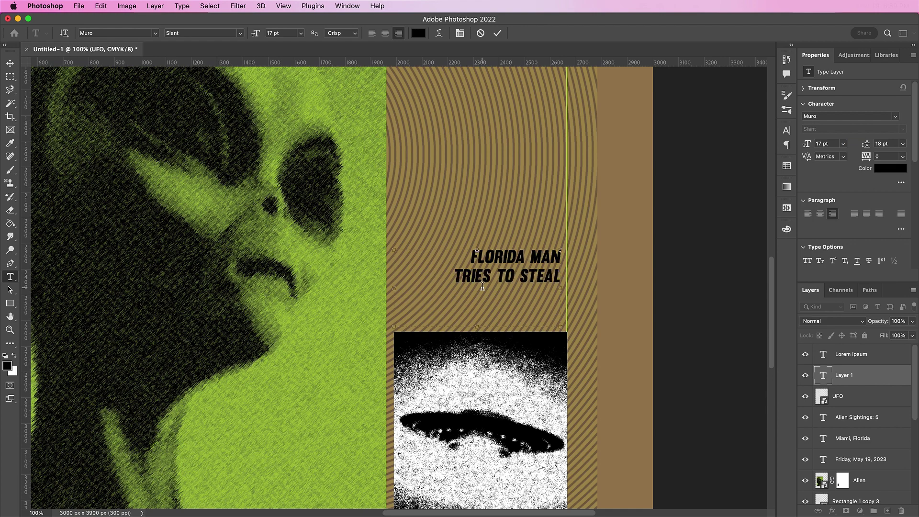
pyautogui.write(' AN UNIDENTIFIED FLYING OBJECT')
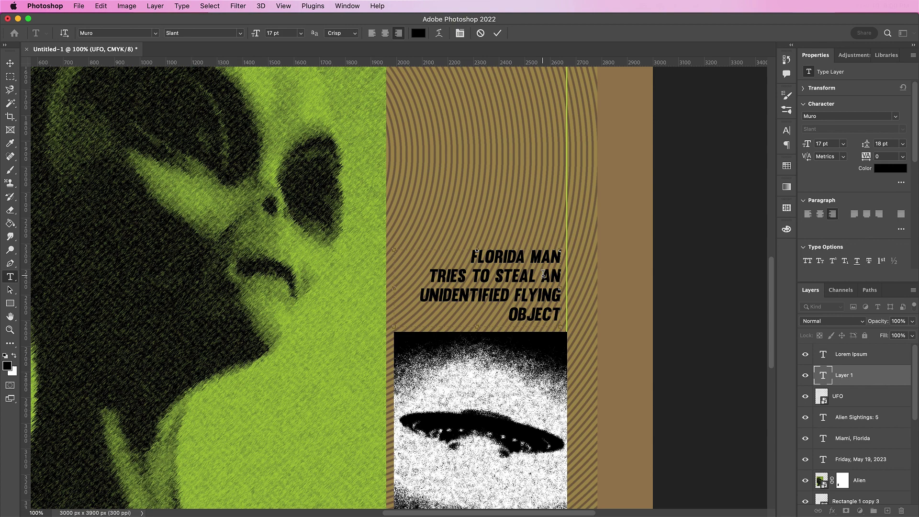
# Step: Colour the headline text cream #f5f5dc and adjust the text box width
pyautogui.moveTo(459, 257); pyautogui.dragTo(561, 258)
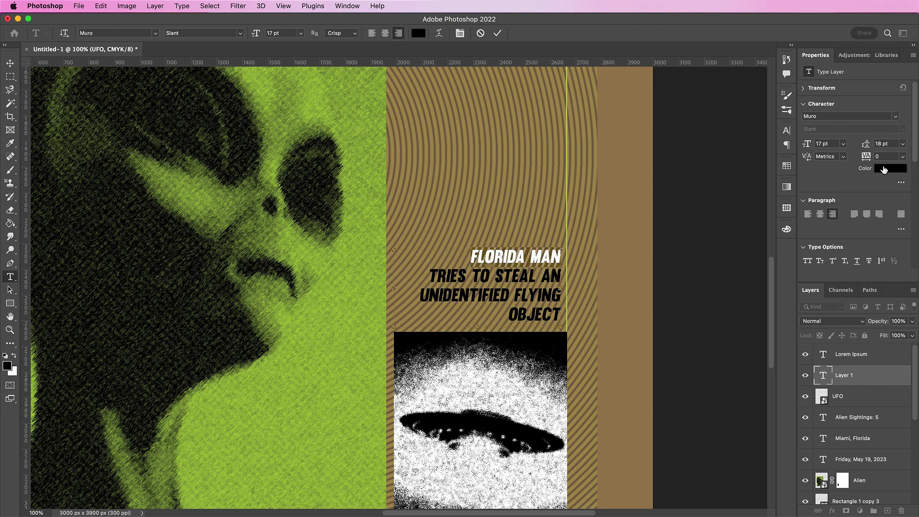
pyautogui.click(890, 168)
pyautogui.doubleClick(700, 257)
pyautogui.write('f5f5dc')
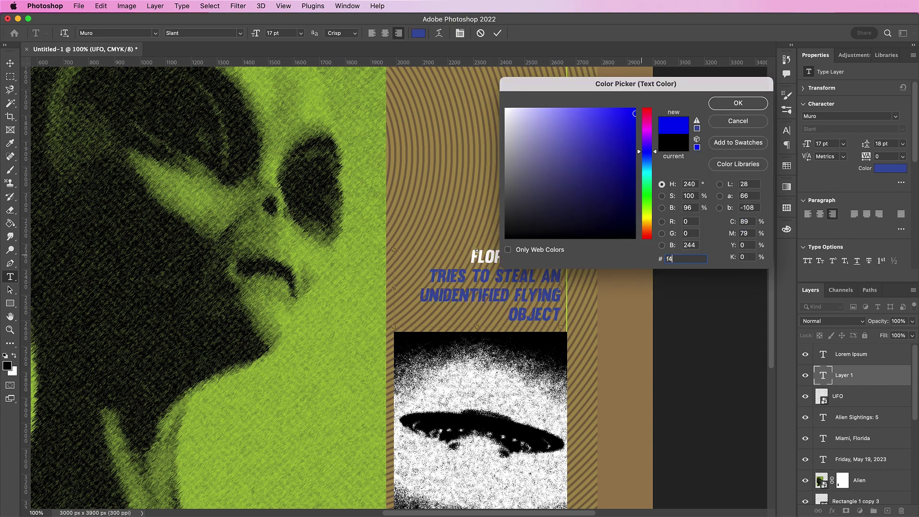
pyautogui.press('Return')
pyautogui.moveTo(394, 291)
pyautogui.mouseDown()
pyautogui.moveTo(369, 267)
pyautogui.moveTo(353, 330)
pyautogui.moveTo(386, 289)
pyautogui.mouseUp()
# Step: Set the headline leading to 16 pt, fix its line breaks into four lines, and commit
pyautogui.press('super+a')
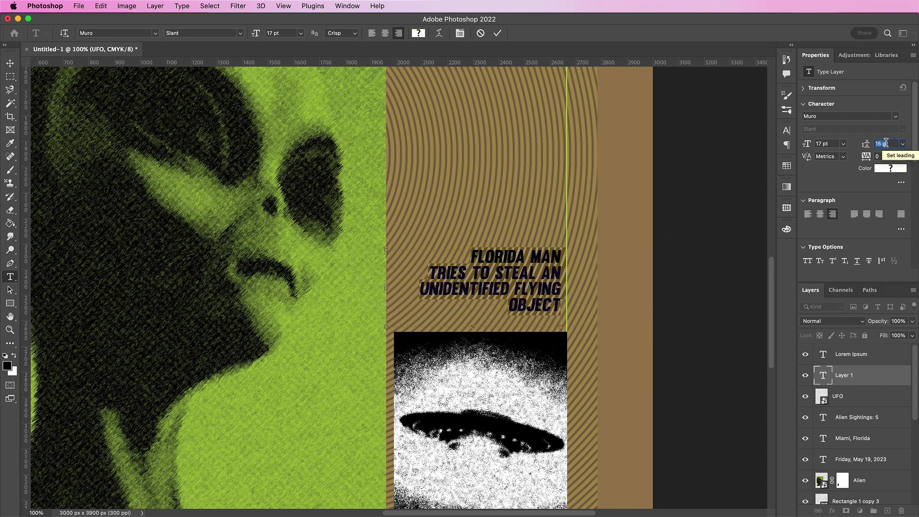
pyautogui.press('Up')
pyautogui.click(472, 199)
pyautogui.click(457, 302)
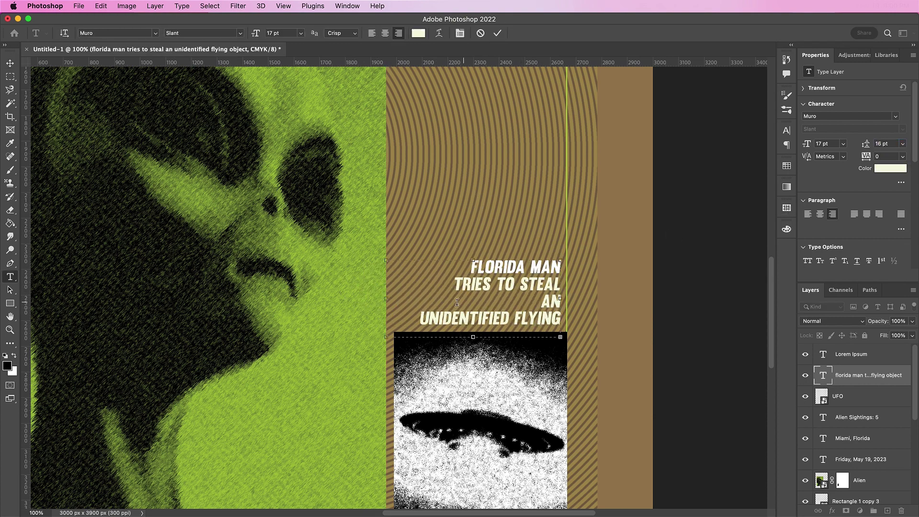
pyautogui.press('BackSpace')
pyautogui.click(512, 301)
pyautogui.press('Return')
pyautogui.press('super+Return')
pyautogui.press('v')
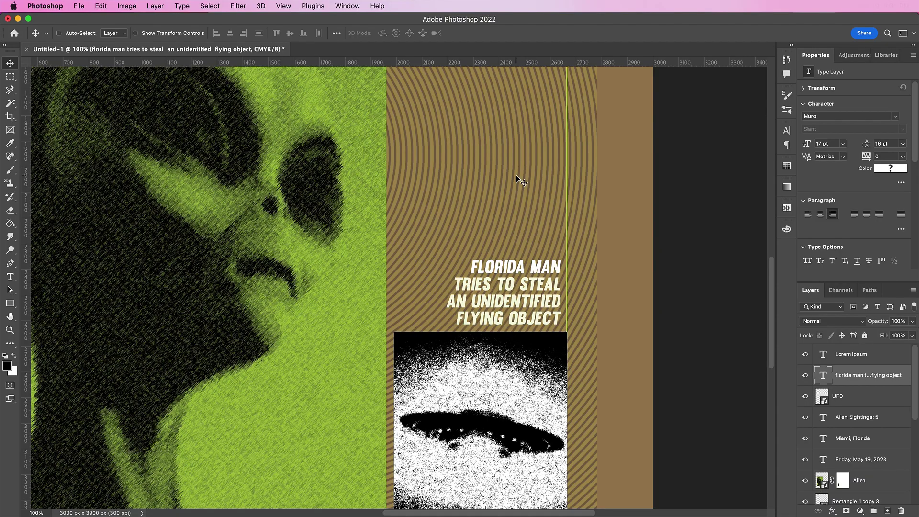
# Step: Zoom out and create a text layer above the alien reading They don't come in peace!!!
pyautogui.press('super+minus')
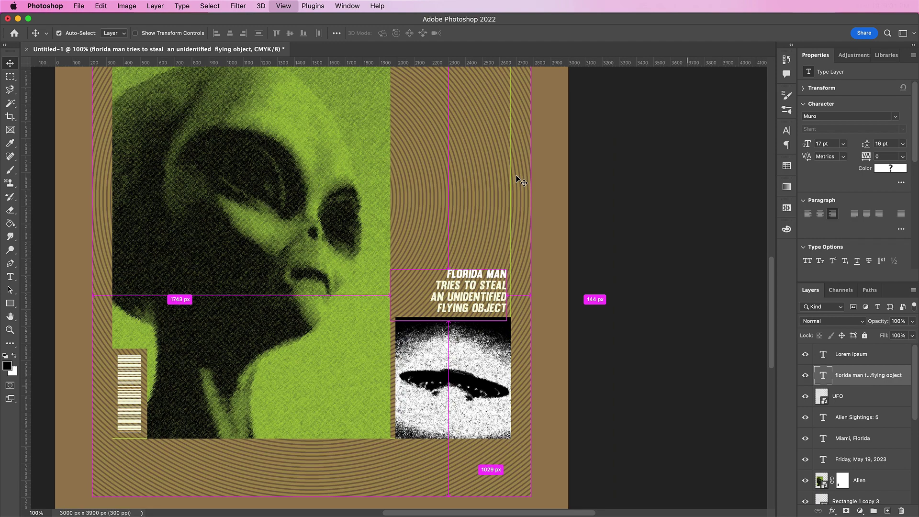
pyautogui.scroll(5, 519, 181)
pyautogui.press('t')
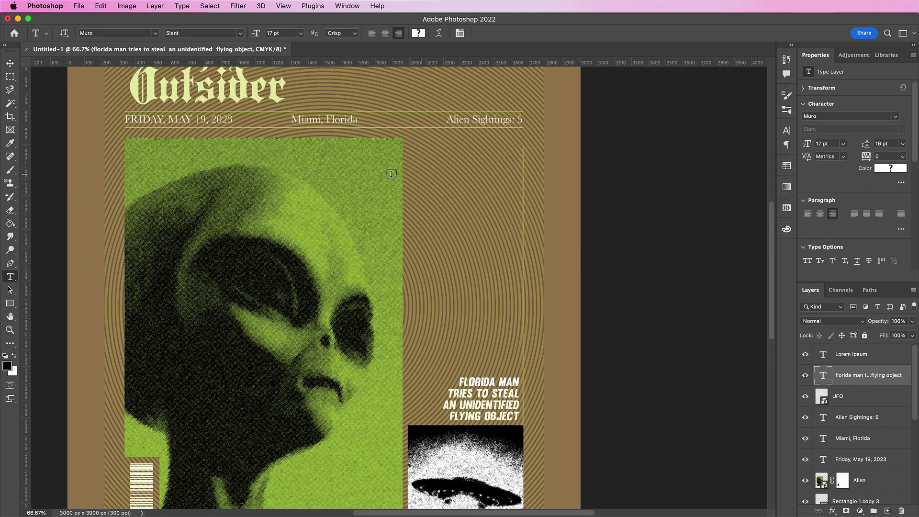
pyautogui.click(330, 173)
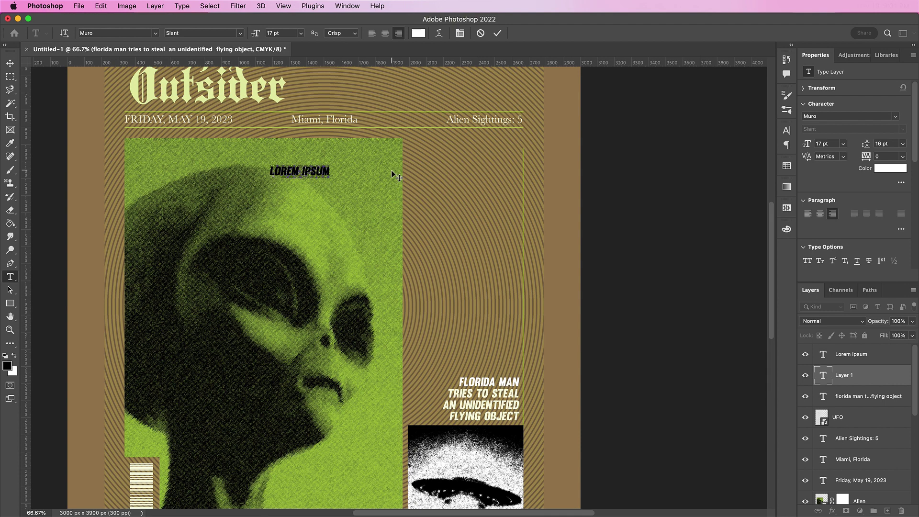
pyautogui.write('They don')
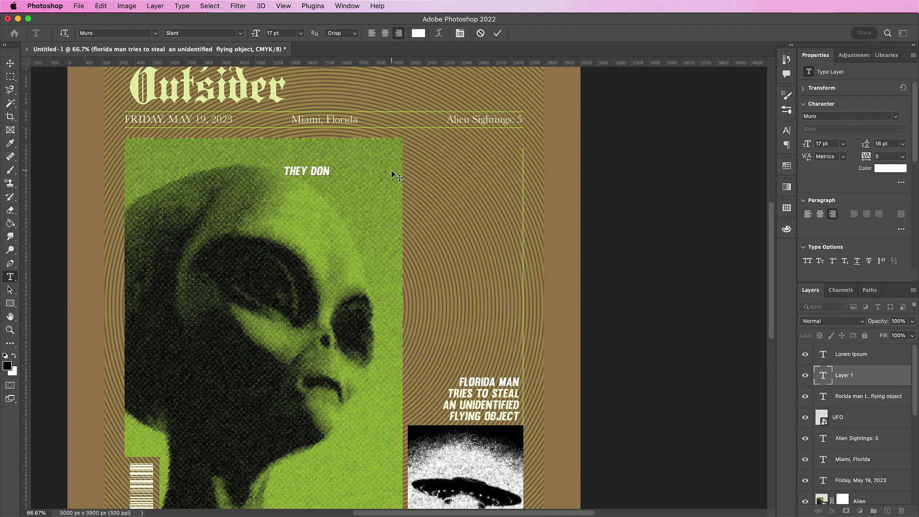
pyautogui.write("'t come in peace!!!")
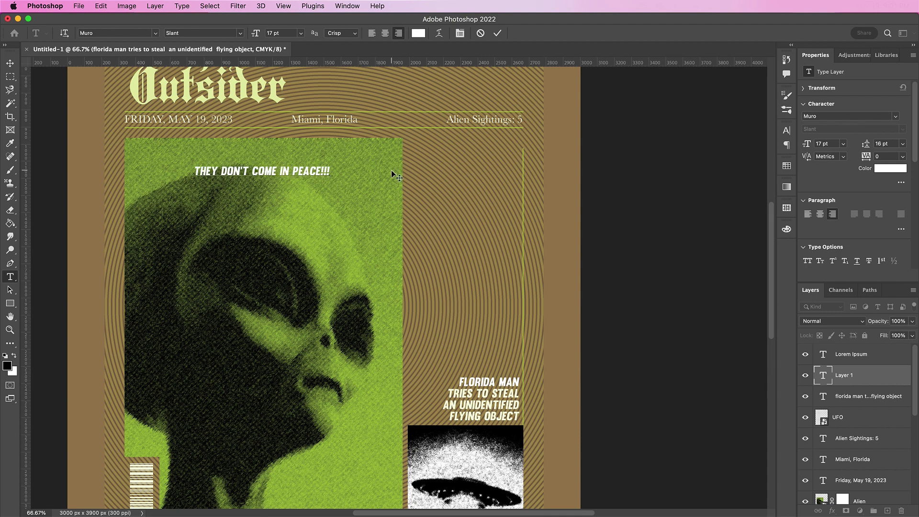
# Step: Break the slogan into four lines THEY / DON'T / COME IN / PEACE!!! and left-align it
pyautogui.click(220, 171)
pyautogui.press('Return')
pyautogui.hotkey('shift', 'End')
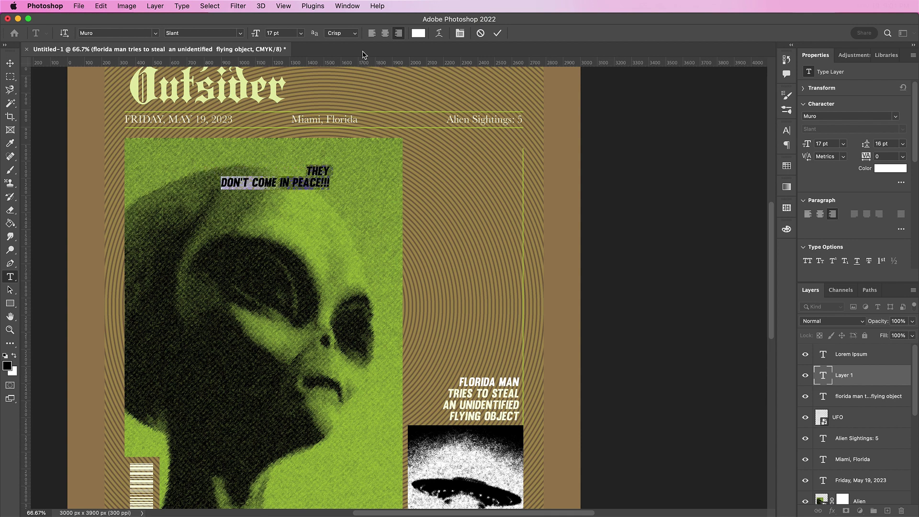
pyautogui.click(371, 33)
pyautogui.click(362, 181)
pyautogui.press('Return')
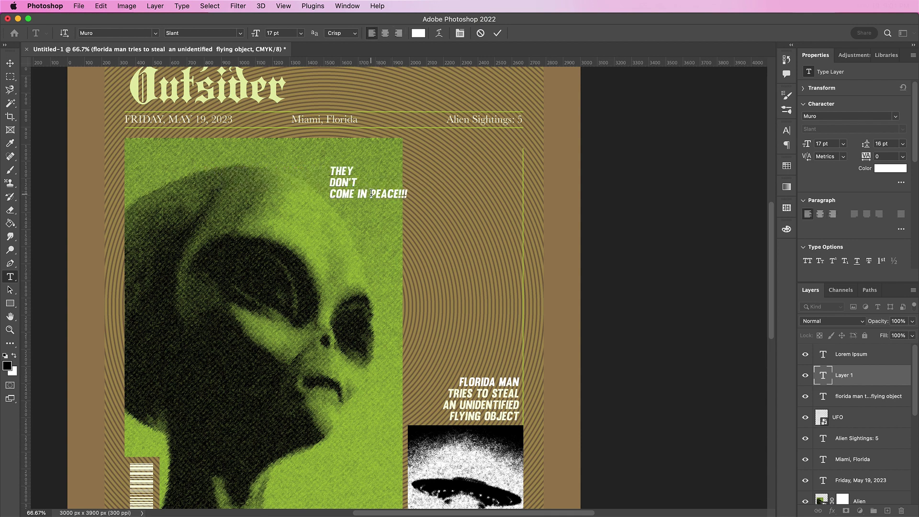
pyautogui.click(371, 193)
pyautogui.press('Return')
# Step: Set the slogan to 83 pt font size with 79 pt leading in the Character panel
pyautogui.press('super+a')
pyautogui.click(786, 130)
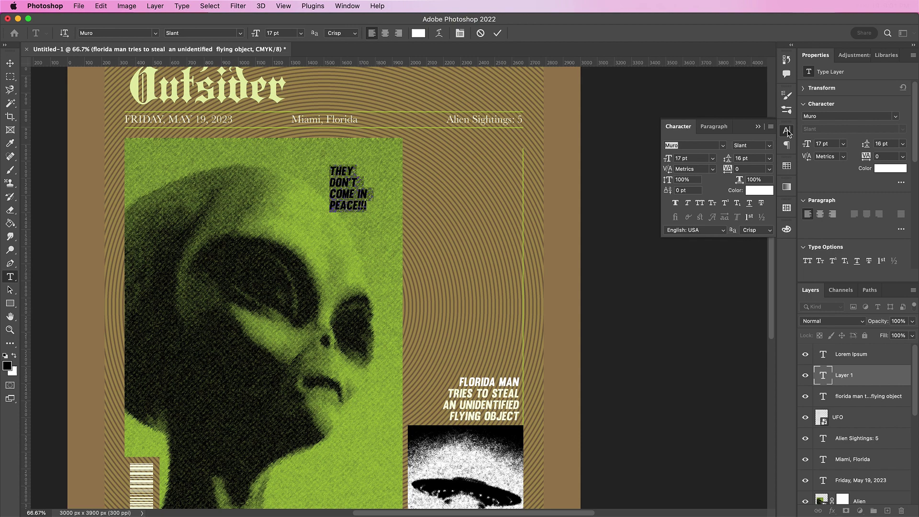
pyautogui.click(675, 158)
pyautogui.write('83')
pyautogui.press('Tab')
pyautogui.write('79')
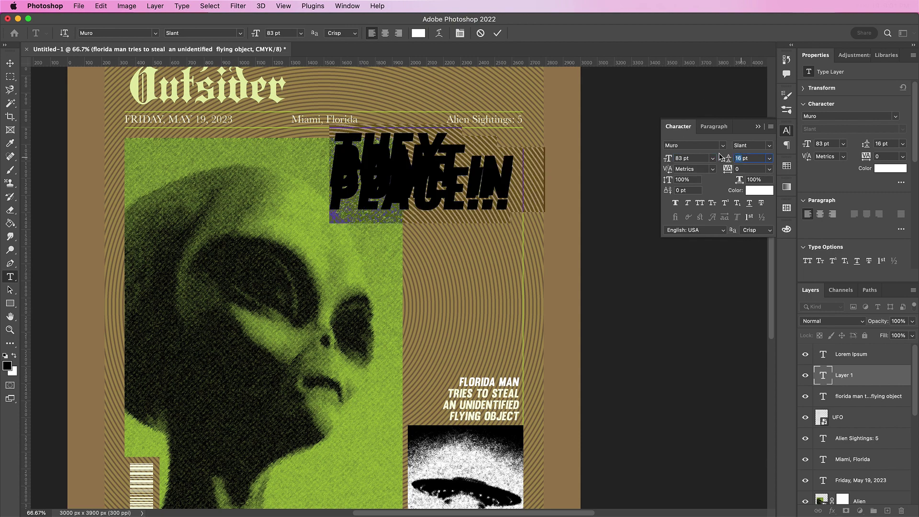
pyautogui.press('Return')
# Step: Colour the slogan cream by sampling the Outsider masthead
pyautogui.click(758, 190)
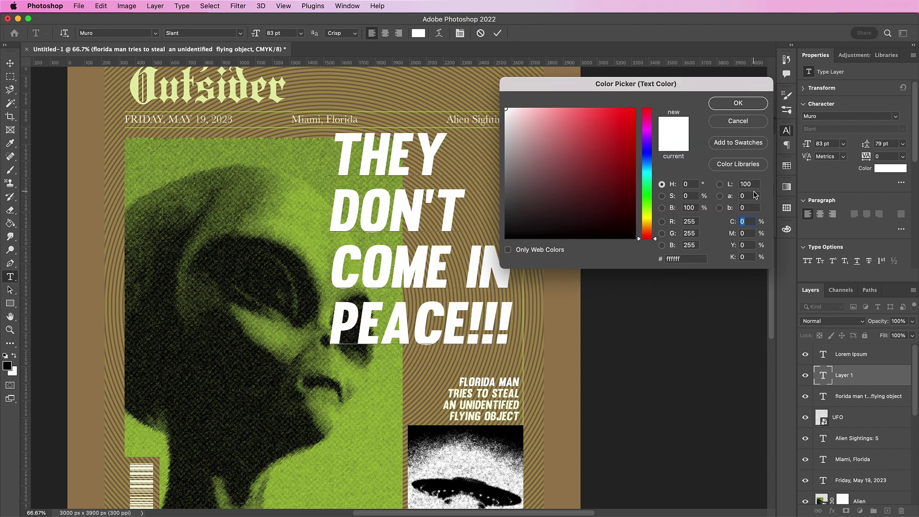
pyautogui.write('f4f')
pyautogui.click(205, 88)
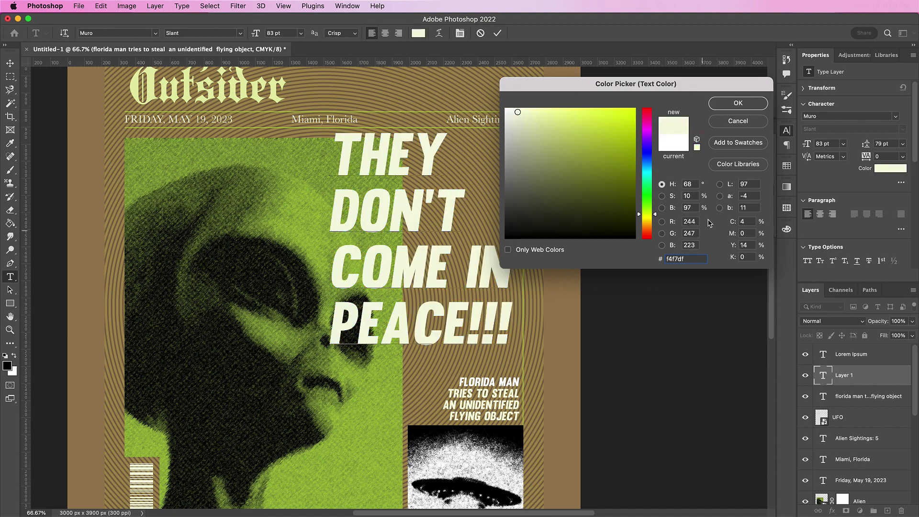
pyautogui.click(738, 103)
# Step: Warp the slogan with Arc style: bend 8, horizontal distortion -24, vertical distortion -6
pyautogui.click(435, 33)
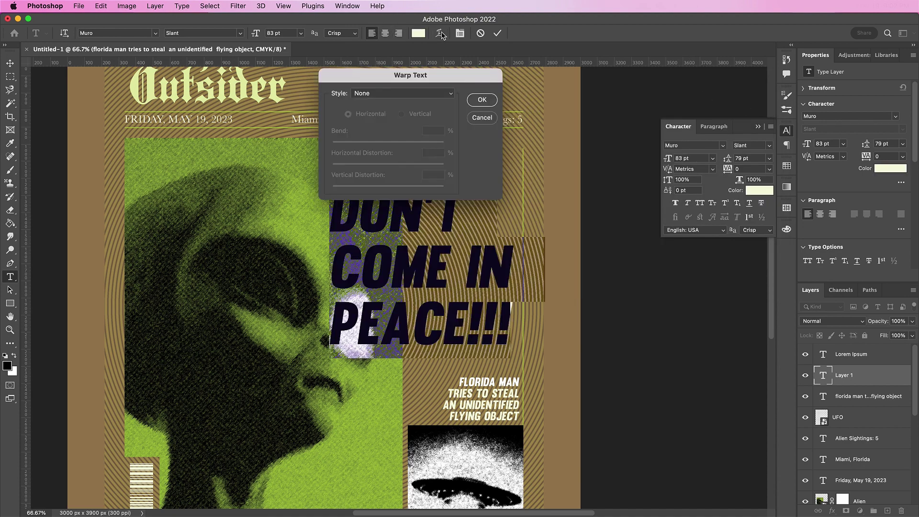
pyautogui.click(399, 93)
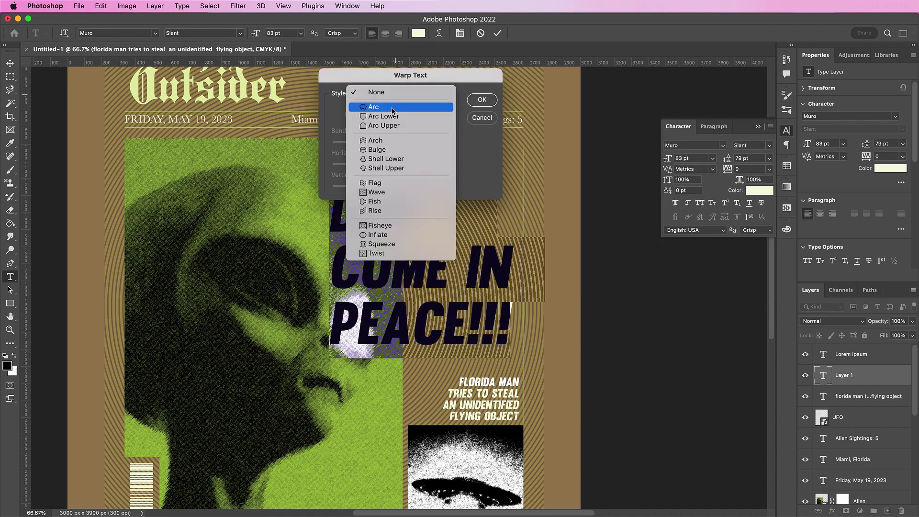
pyautogui.click(391, 107)
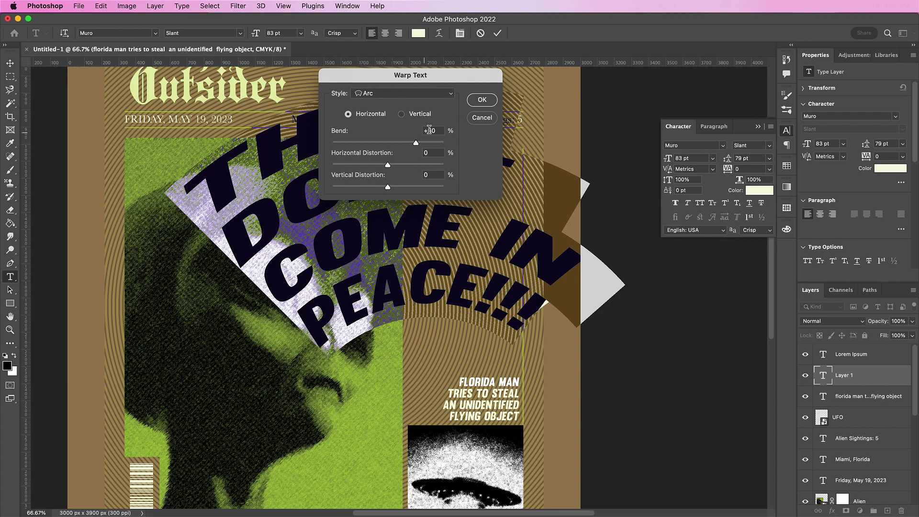
pyautogui.doubleClick(436, 131)
pyautogui.press('BackSpace')
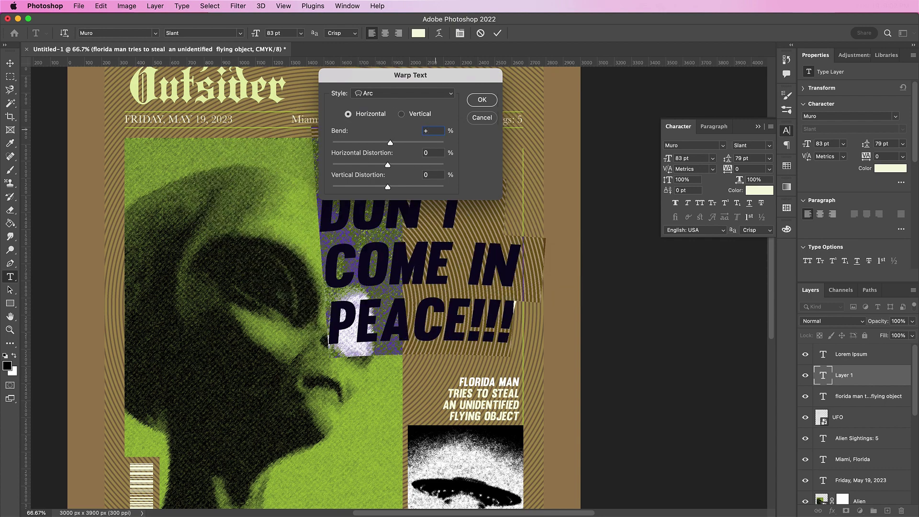
pyautogui.write('8')
pyautogui.doubleClick(435, 152)
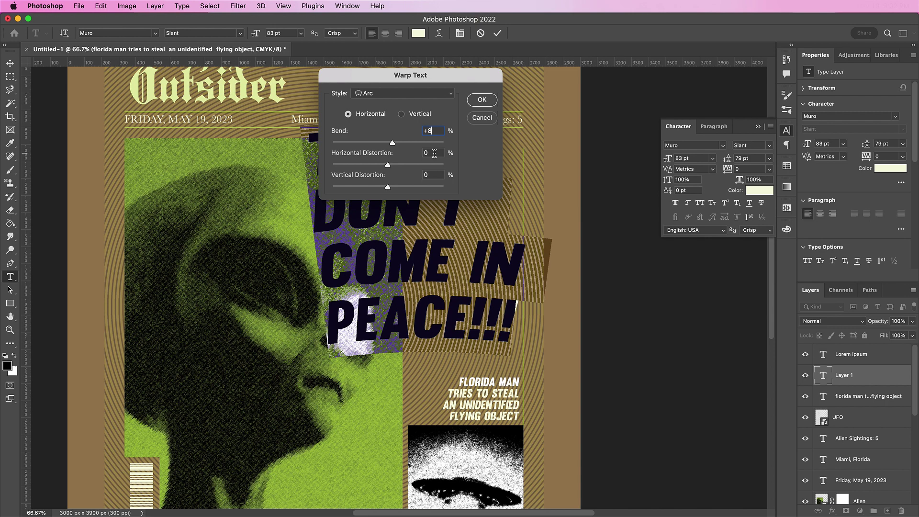
pyautogui.write('-24')
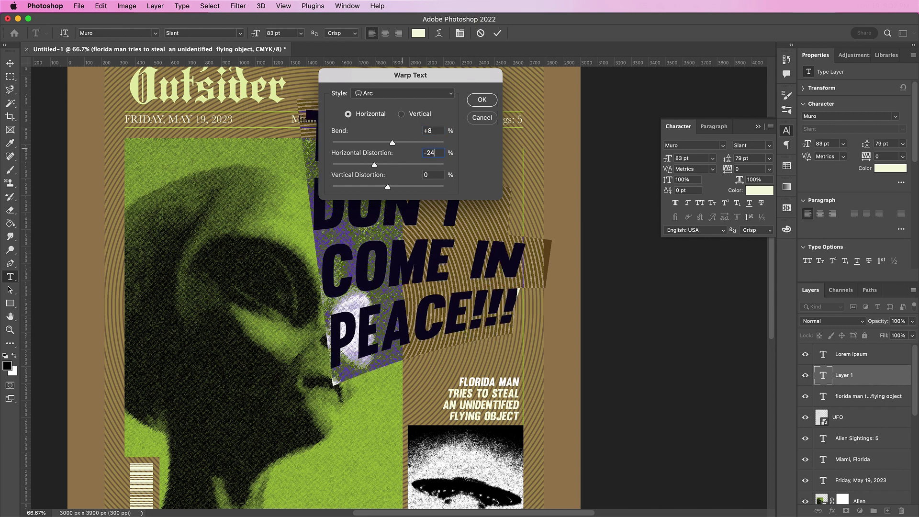
pyautogui.doubleClick(427, 174)
pyautogui.write('-6')
pyautogui.click(481, 100)
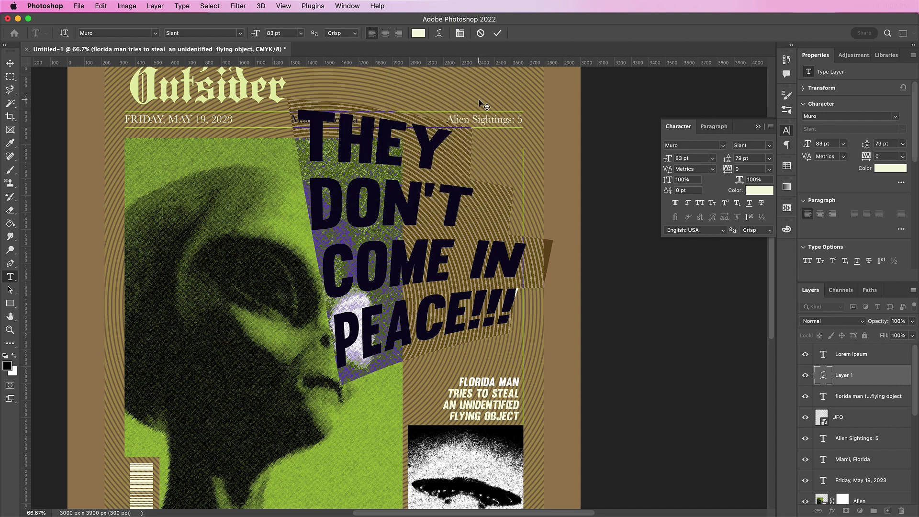
# Step: Commit the slogan and move it down and right beside the alien
pyautogui.click(498, 34)
pyautogui.press('v')
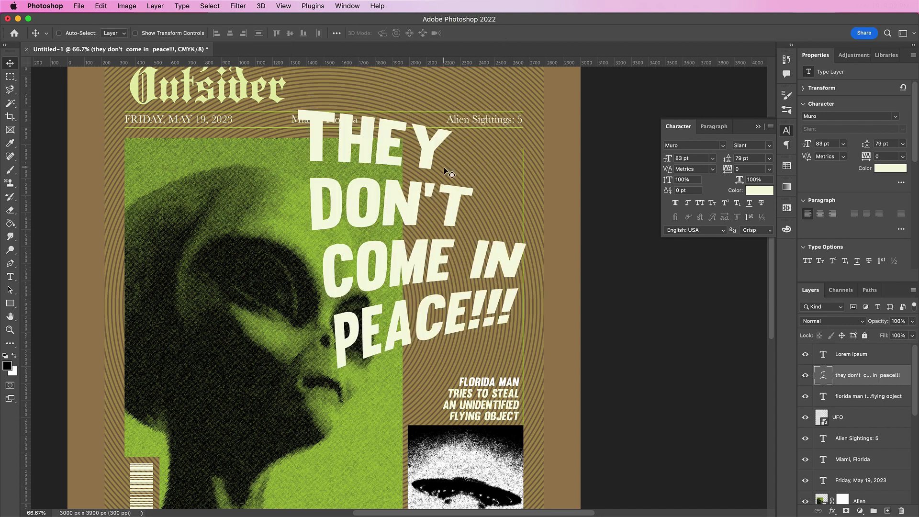
pyautogui.moveTo(432, 203); pyautogui.dragTo(468, 231)
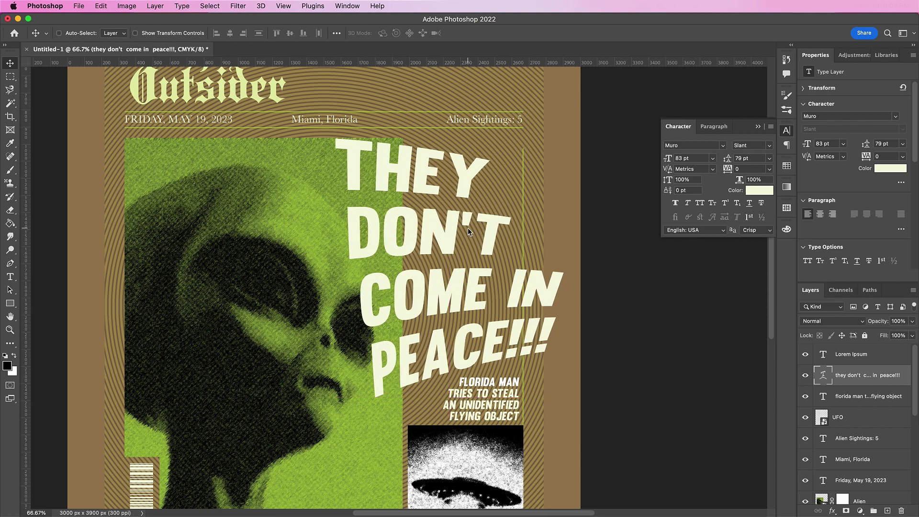
# Step: Drag the slogan layer to the top and add a 9 px black outside Stroke layer style
pyautogui.moveTo(907, 375); pyautogui.dragTo(892, 353)
pyautogui.doubleClick(906, 363)
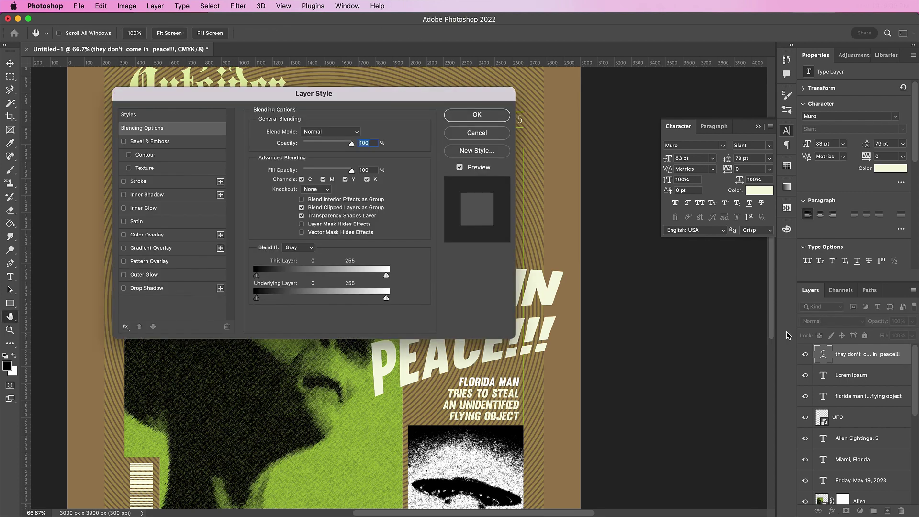
pyautogui.click(145, 180)
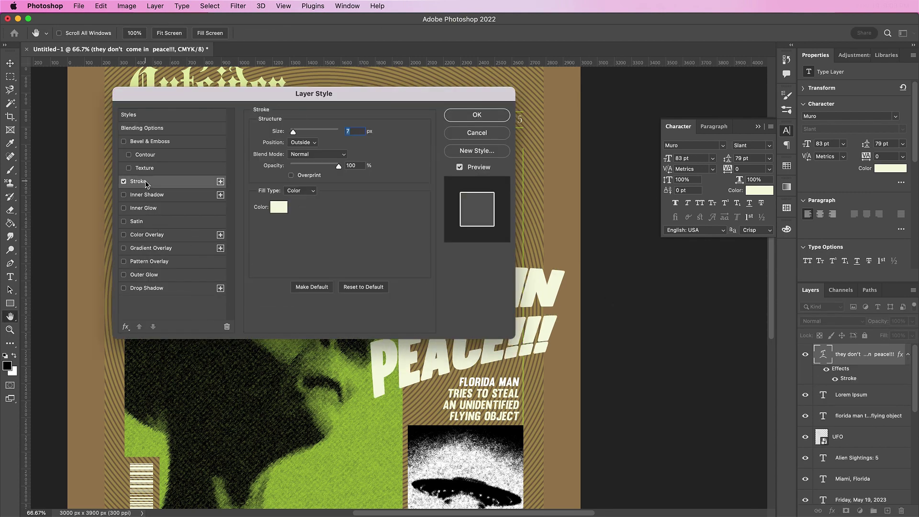
pyautogui.press('Up')
pyautogui.press('Up')
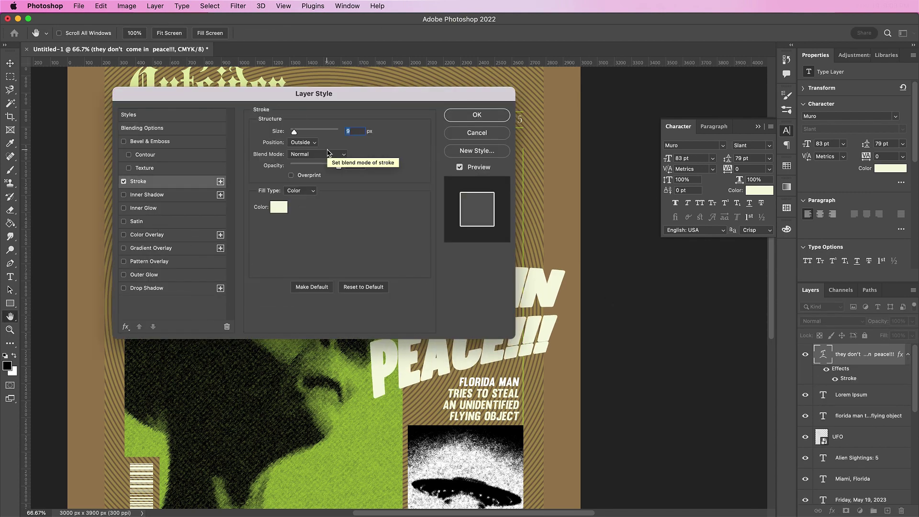
pyautogui.click(278, 206)
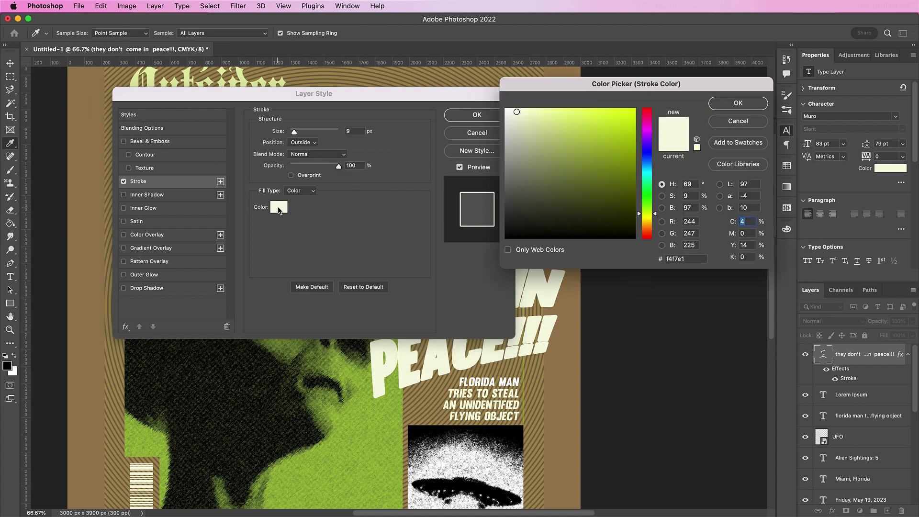
pyautogui.moveTo(565, 237); pyautogui.dragTo(565, 245)
pyautogui.press('Return')
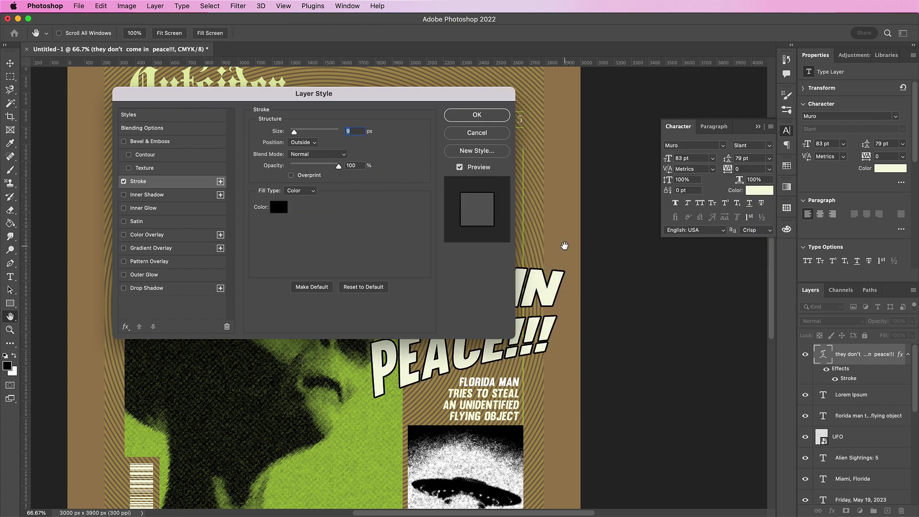
pyautogui.press('Return')
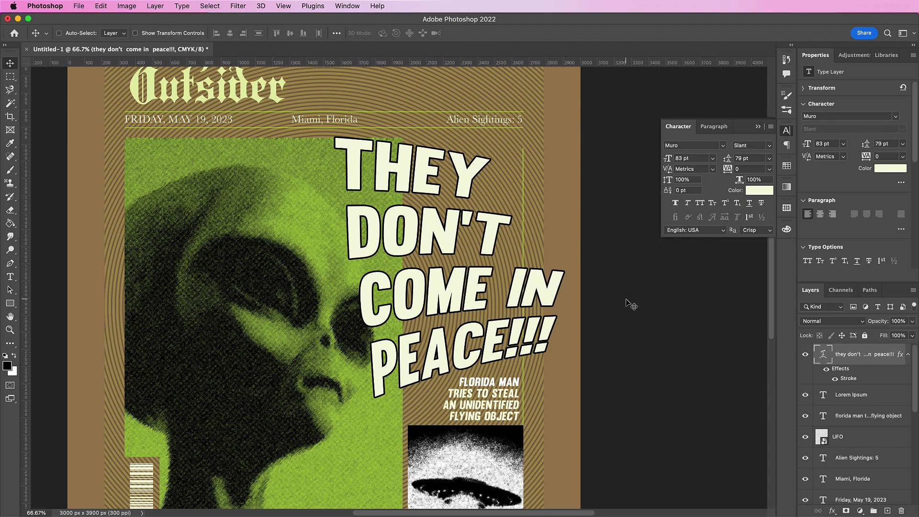
# Step: Give the slogan 120% vertical scale and raise its leading from 68 pt to 79 pt
pyautogui.click(747, 158)
pyautogui.write('69')
pyautogui.press('Return')
pyautogui.press('Down')
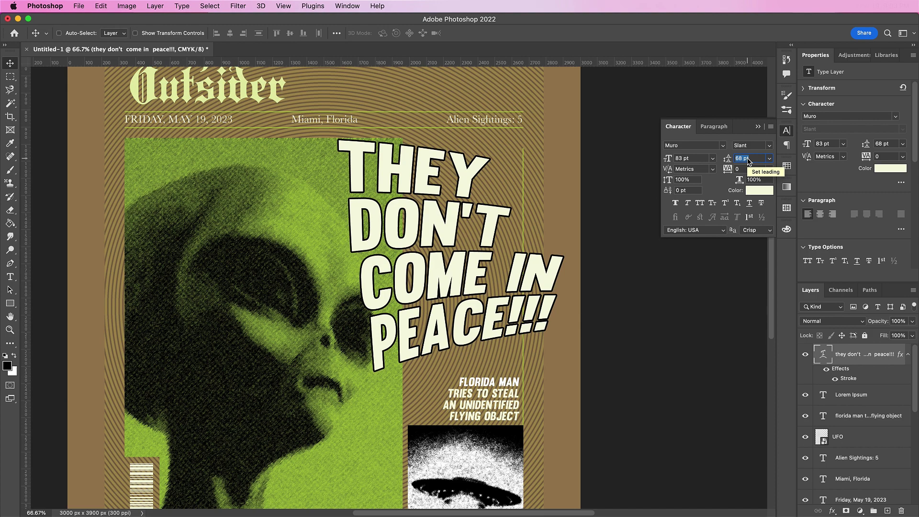
pyautogui.doubleClick(682, 179)
pyautogui.write('120')
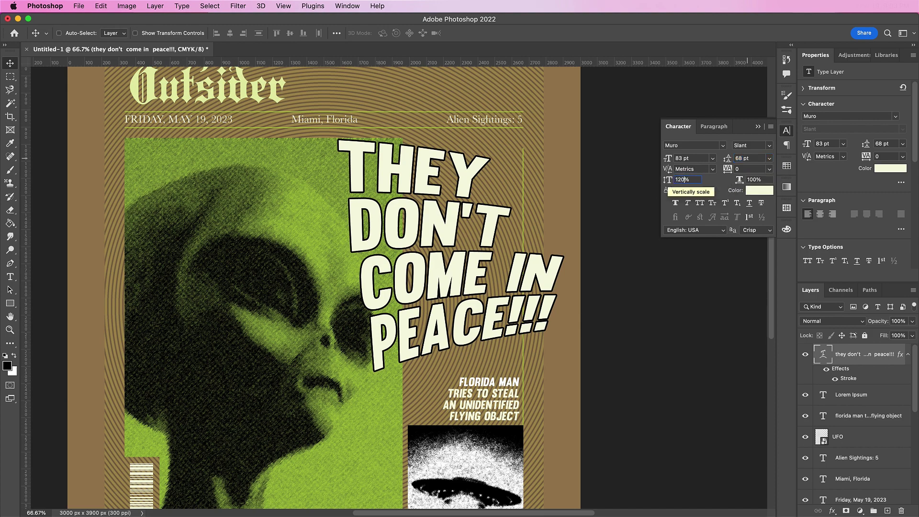
pyautogui.press('Return')
pyautogui.doubleClick(748, 159)
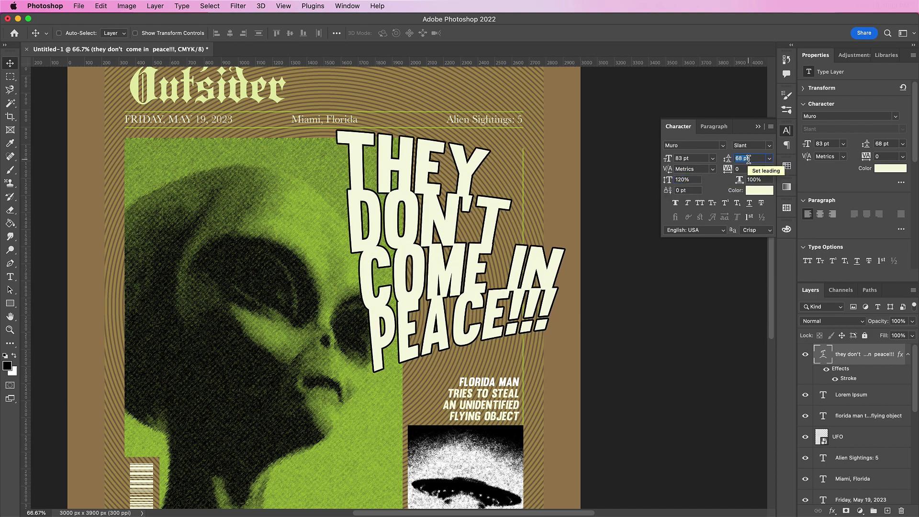
pyautogui.hotkey('shift', 'Up')
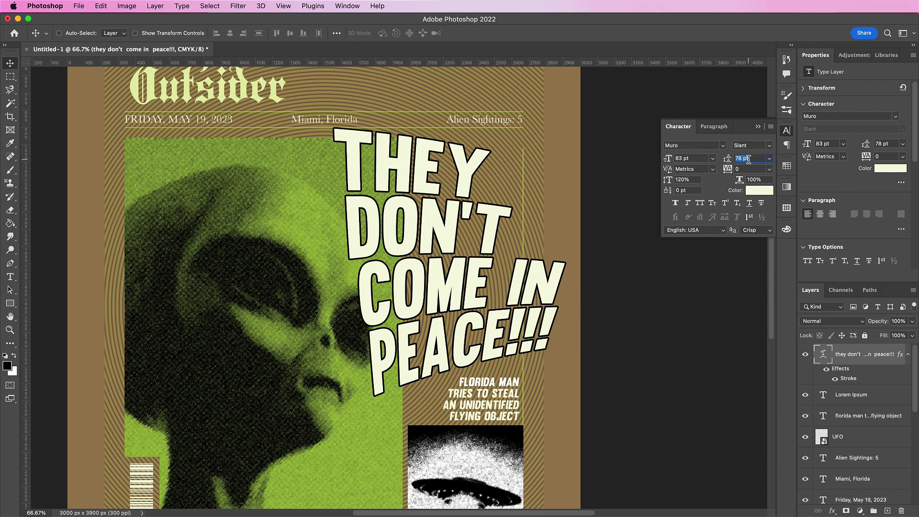
pyautogui.press('Up')
pyautogui.press('Return')
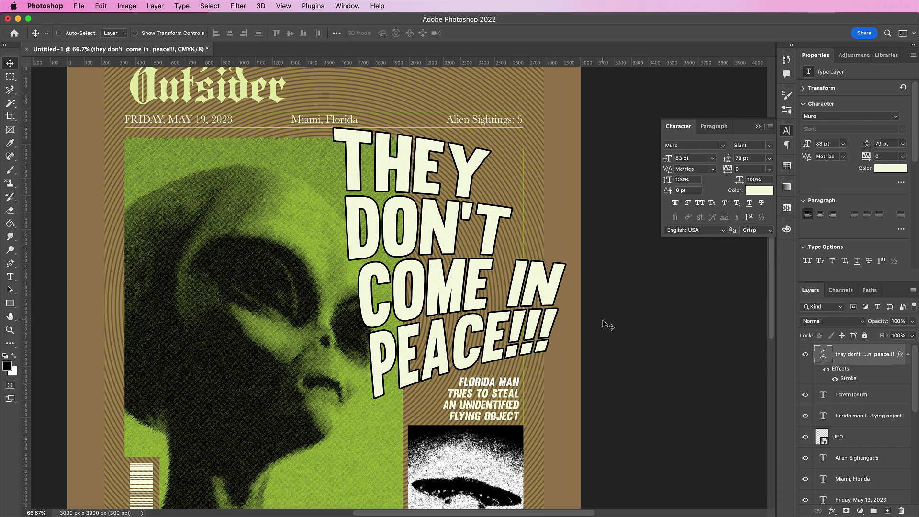
# Step: Duplicate the slogan with Cmd+J, move the copy below, convert it to smart object, set Fill 0%
pyautogui.press('super+j')
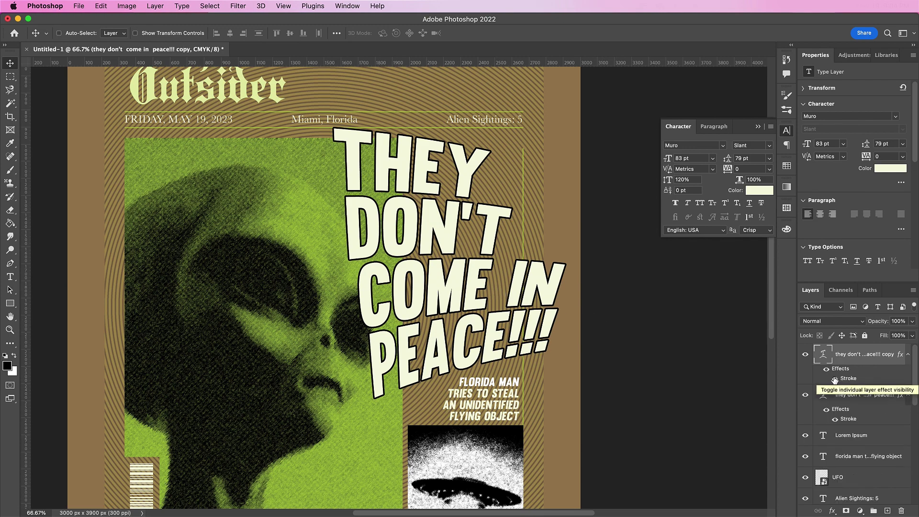
pyautogui.moveTo(840, 369); pyautogui.dragTo(846, 404)
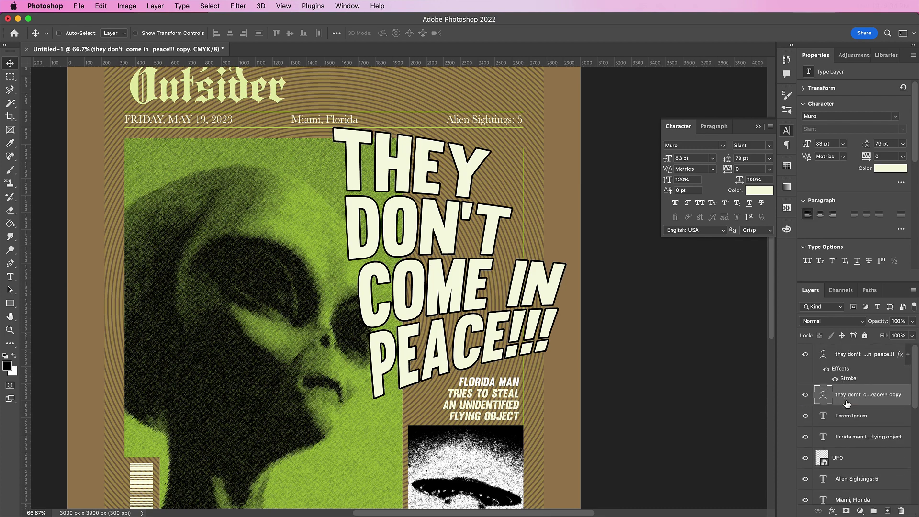
pyautogui.rightClick(846, 404)
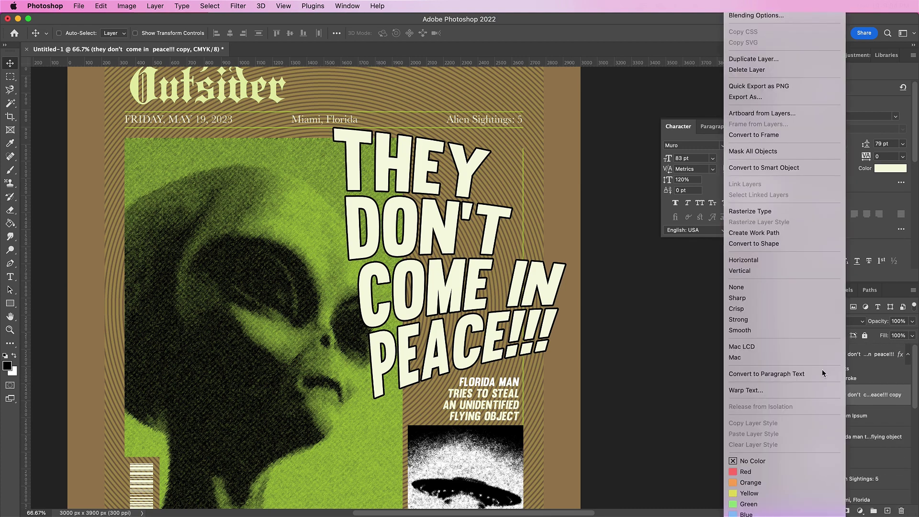
pyautogui.click(736, 169)
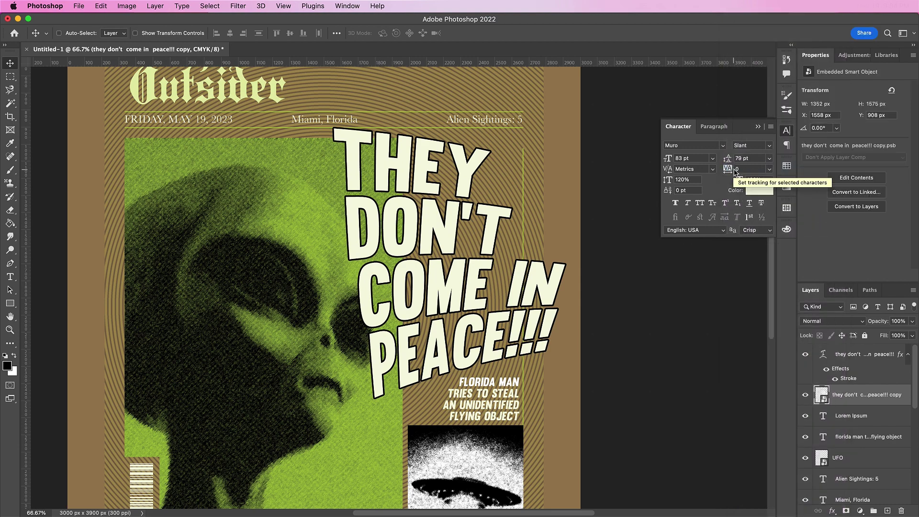
pyautogui.click(912, 334)
pyautogui.moveTo(882, 350); pyautogui.dragTo(851, 349)
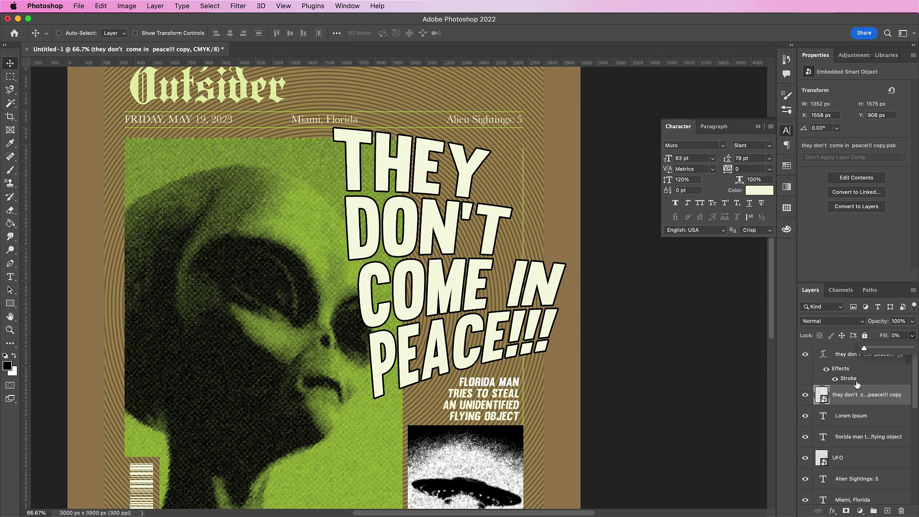
# Step: Add a 6 px black Stroke with Center position to the headline copy
pyautogui.doubleClick(903, 404)
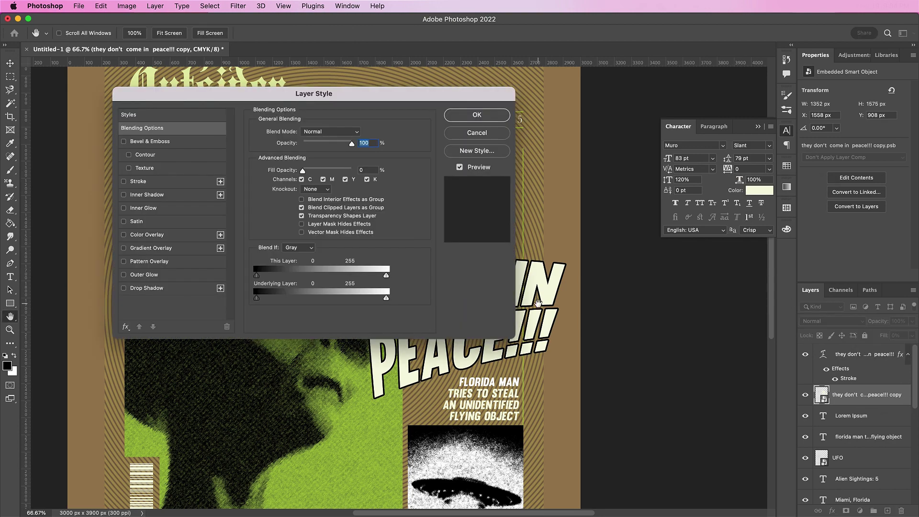
pyautogui.click(174, 185)
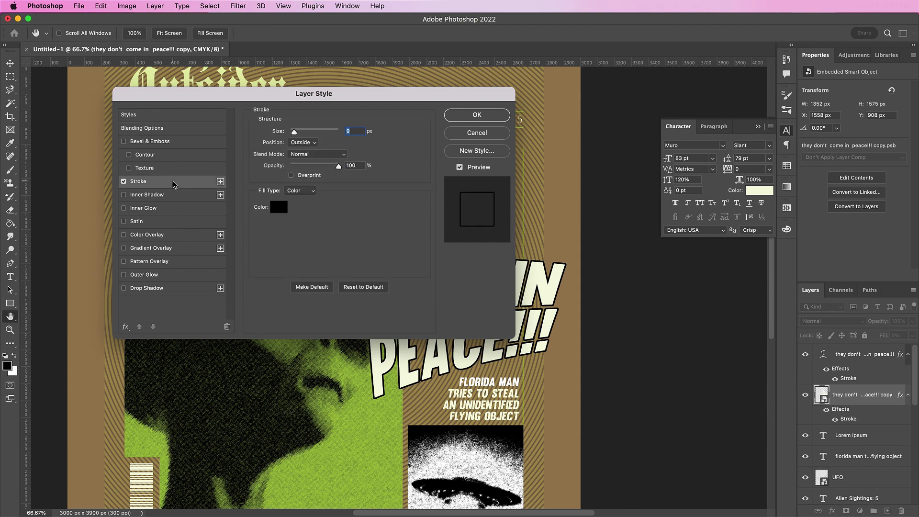
pyautogui.press('Down')
pyautogui.press('Down')
pyautogui.press('Down')
pyautogui.click(299, 143)
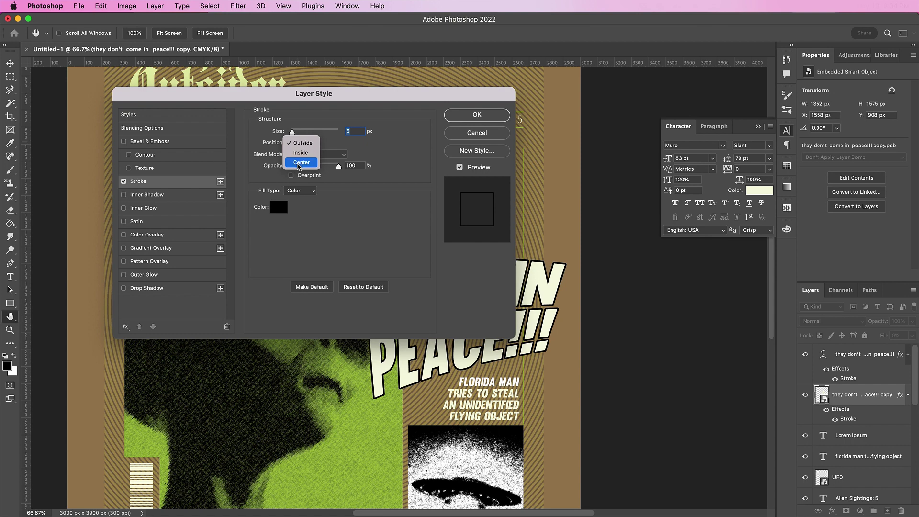
pyautogui.click(301, 163)
pyautogui.click(476, 115)
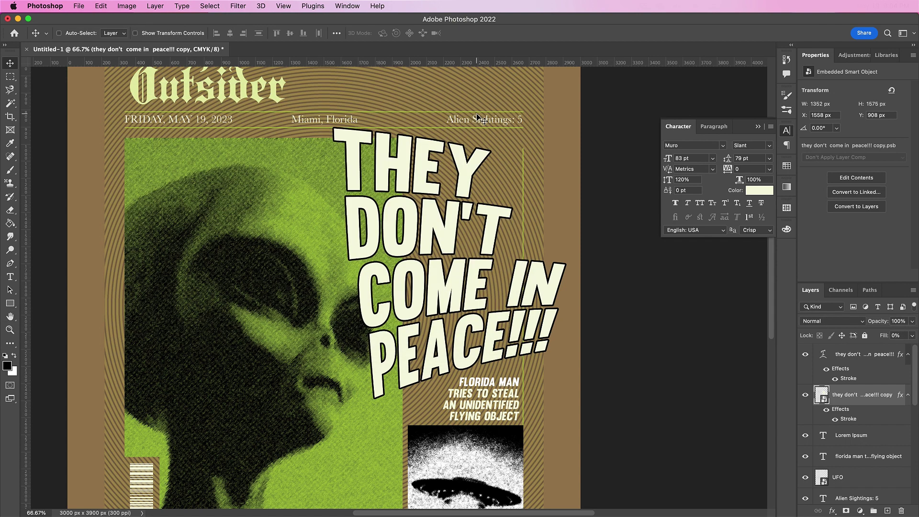
# Step: Add a black Color Overlay at 100% opacity to the copy
pyautogui.doubleClick(847, 419)
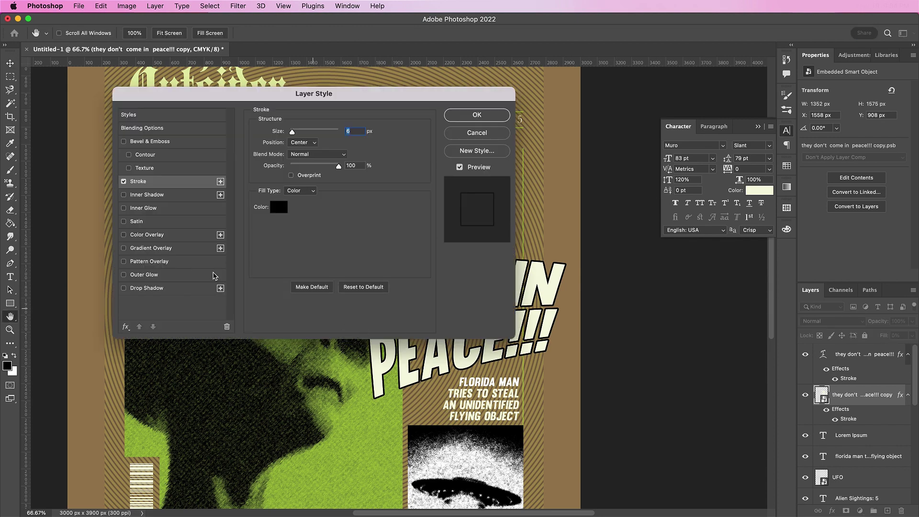
pyautogui.click(134, 236)
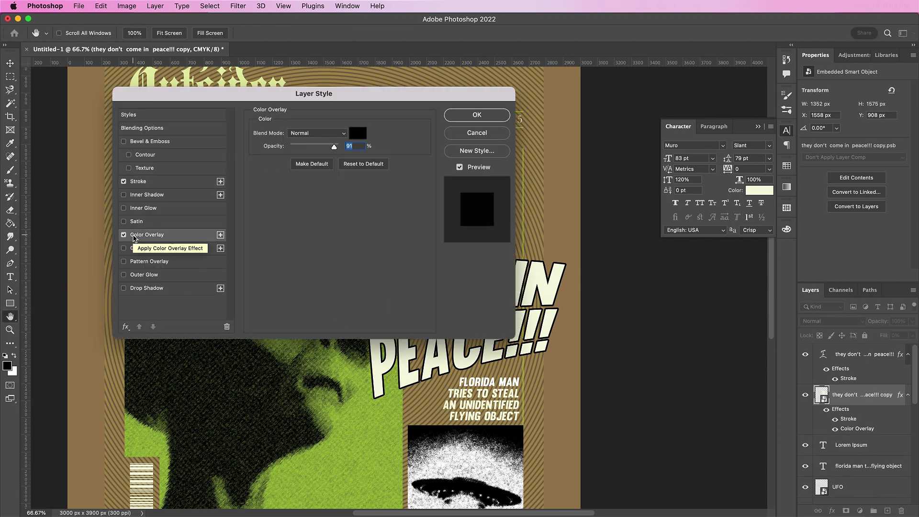
pyautogui.click(334, 149)
pyautogui.moveTo(334, 149); pyautogui.dragTo(342, 146)
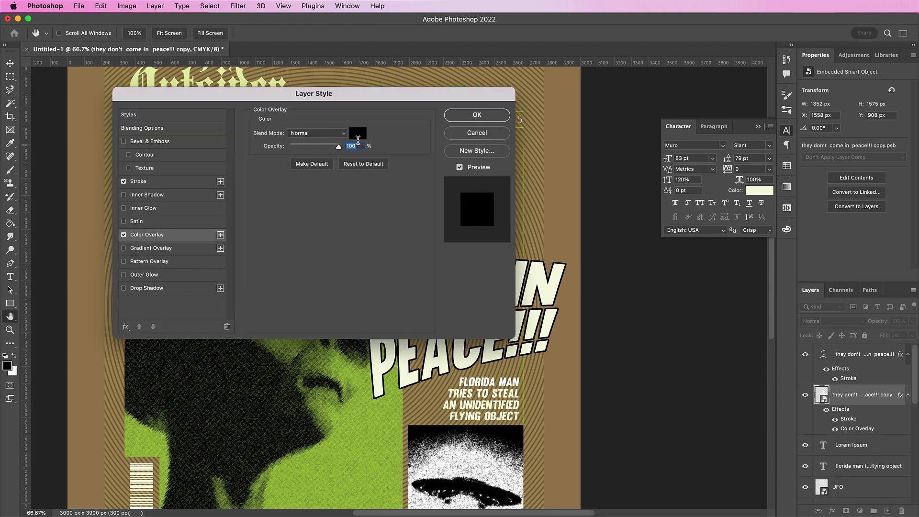
pyautogui.click(359, 135)
pyautogui.press('Return')
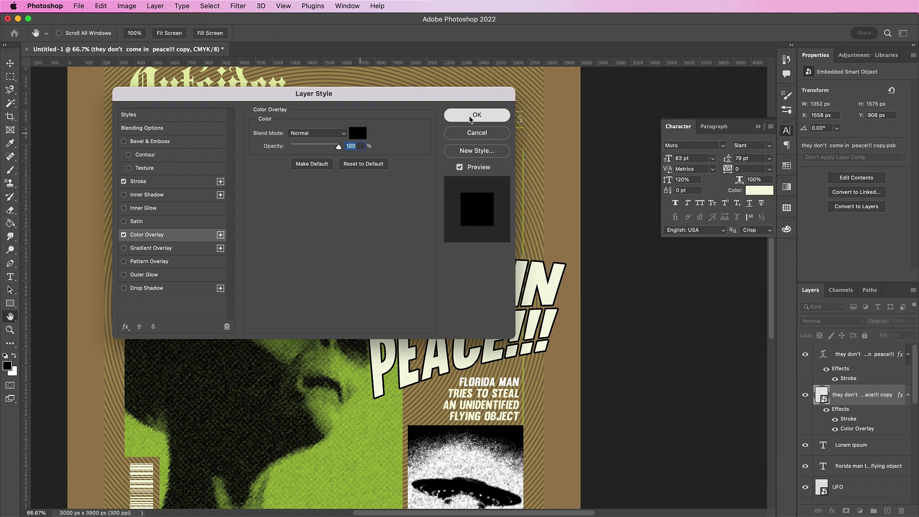
pyautogui.click(473, 116)
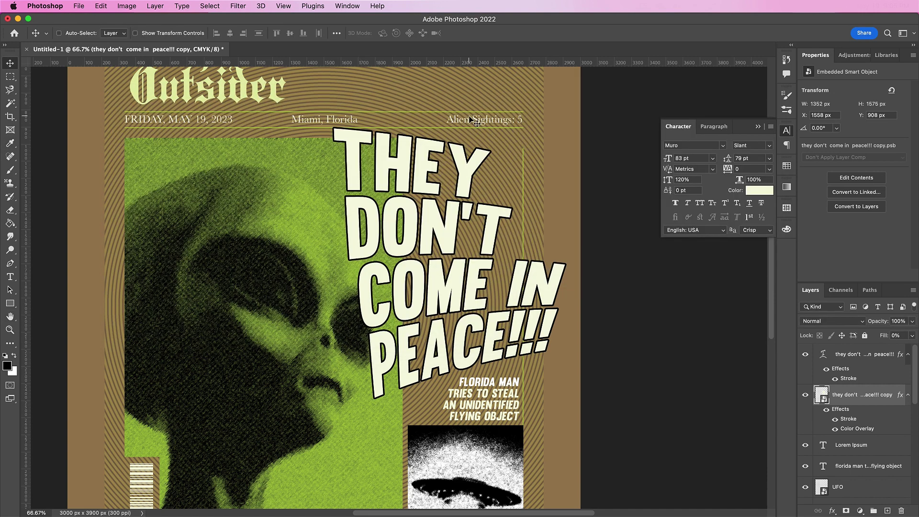
# Step: Apply a 30 px, 35° Motion Blur filter to the black headline copy
pyautogui.click(239, 6)
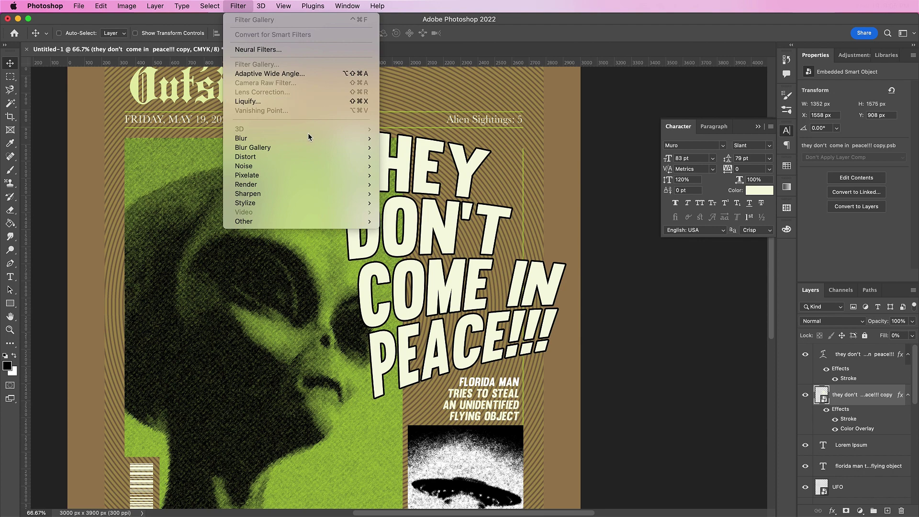
pyautogui.moveTo(309, 137)
pyautogui.click(414, 193)
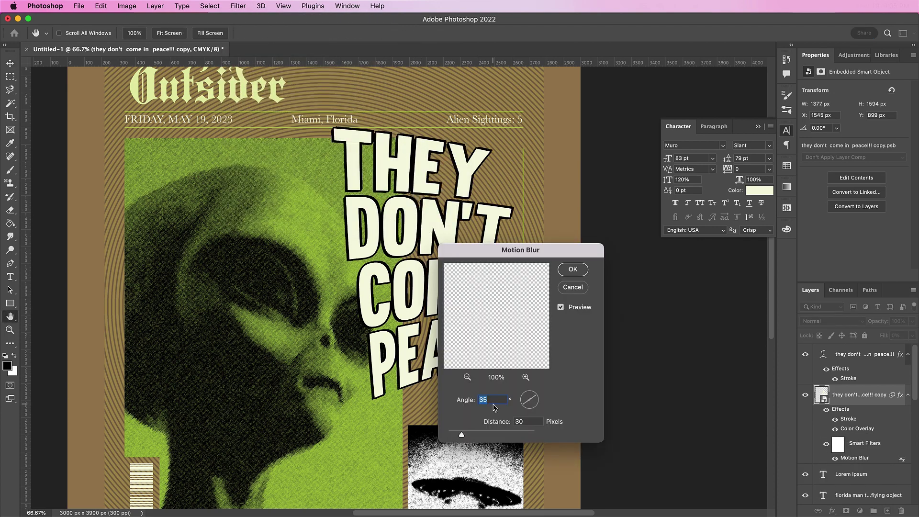
pyautogui.click(573, 268)
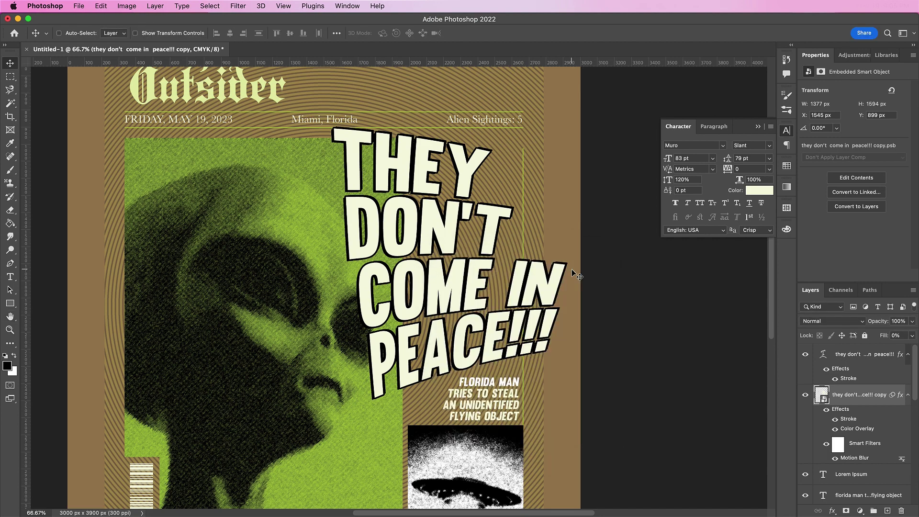
# Step: Offset the blurred copy down-left behind the headline, then fine-nudge it slightly right and up
pyautogui.moveTo(474, 184)
pyautogui.mouseDown()
pyautogui.moveTo(453, 193)
pyautogui.moveTo(460, 190)
pyautogui.mouseUp()
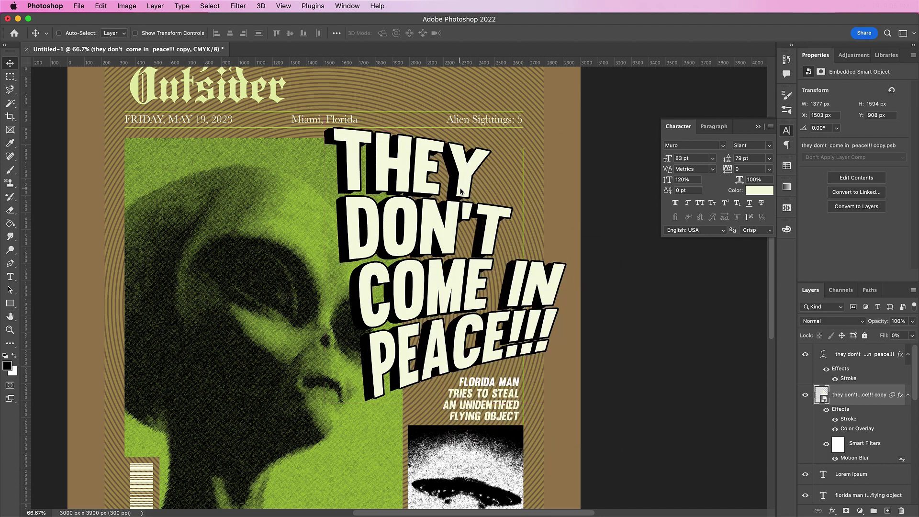
pyautogui.press('Right')
pyautogui.press('Right')
pyautogui.press('Right')
pyautogui.press('Right')
pyautogui.press('Right')
pyautogui.press('Right')
pyautogui.press('Right')
pyautogui.press('Up')
pyautogui.press('Up')
pyautogui.press('Up')
pyautogui.press('Up')
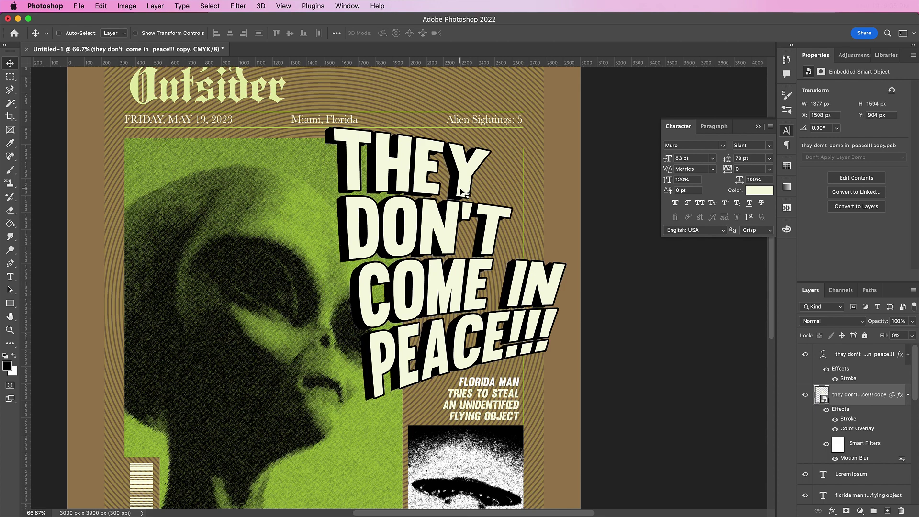
pyautogui.press('Right')
pyautogui.press('Right')
pyautogui.press('Right')
pyautogui.press('Up')
pyautogui.press('Up')
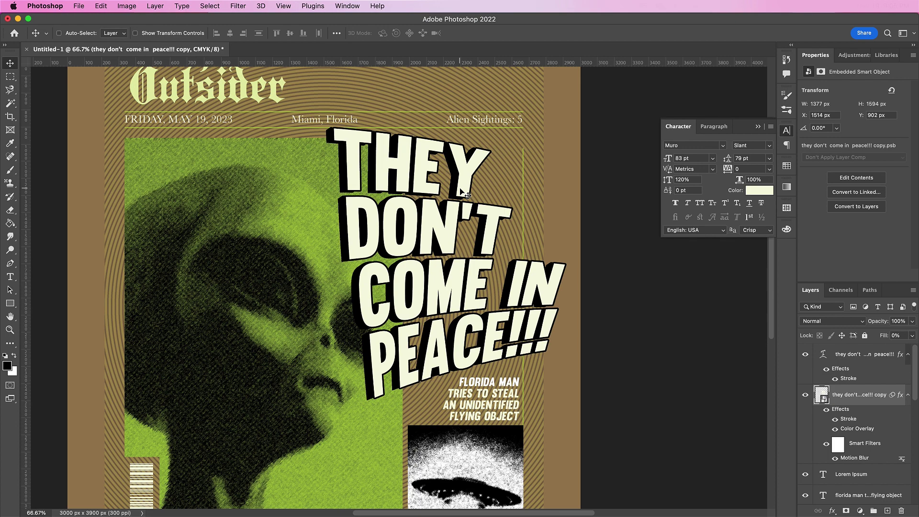
# Step: Draw a wide bar near the poster's bottom with pale yellow-green fill #e3eba6
pyautogui.scroll(-5, 367, 323)
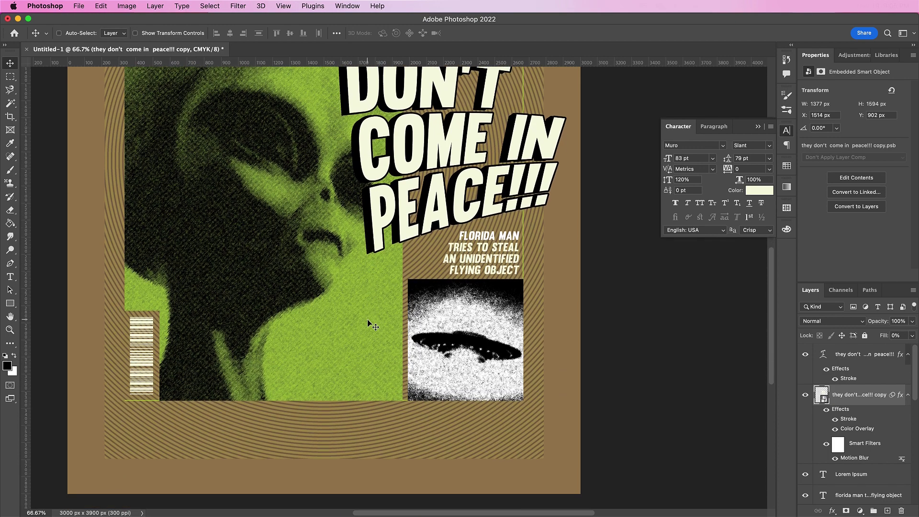
pyautogui.click(10, 303)
pyautogui.moveTo(127, 406); pyautogui.dragTo(523, 439)
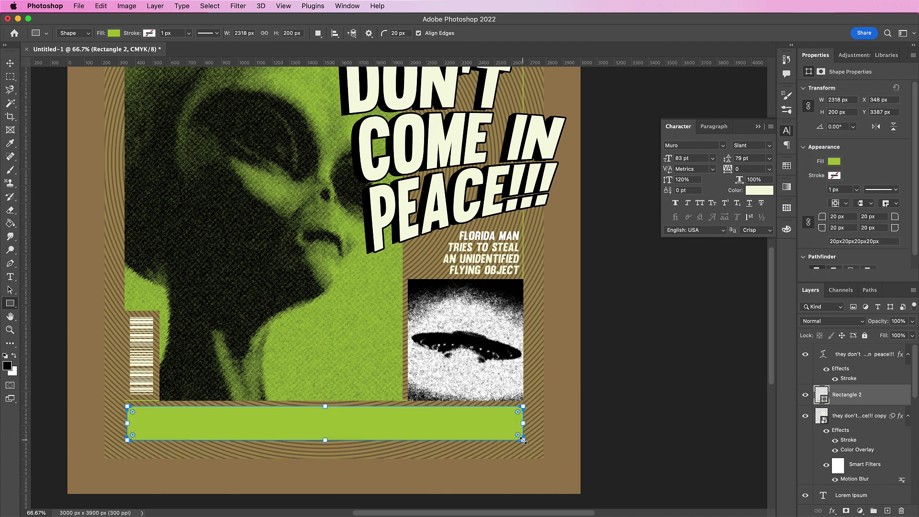
pyautogui.click(833, 163)
pyautogui.click(905, 181)
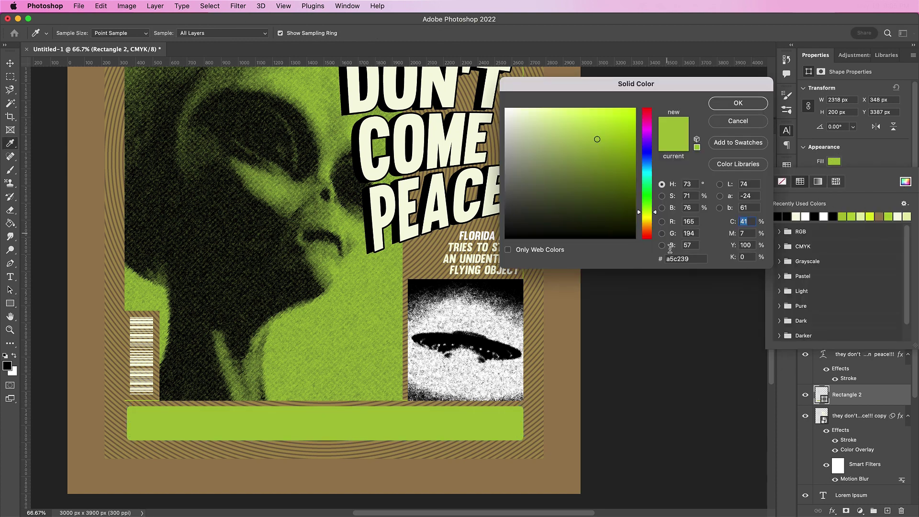
pyautogui.click(693, 258)
pyautogui.write('e')
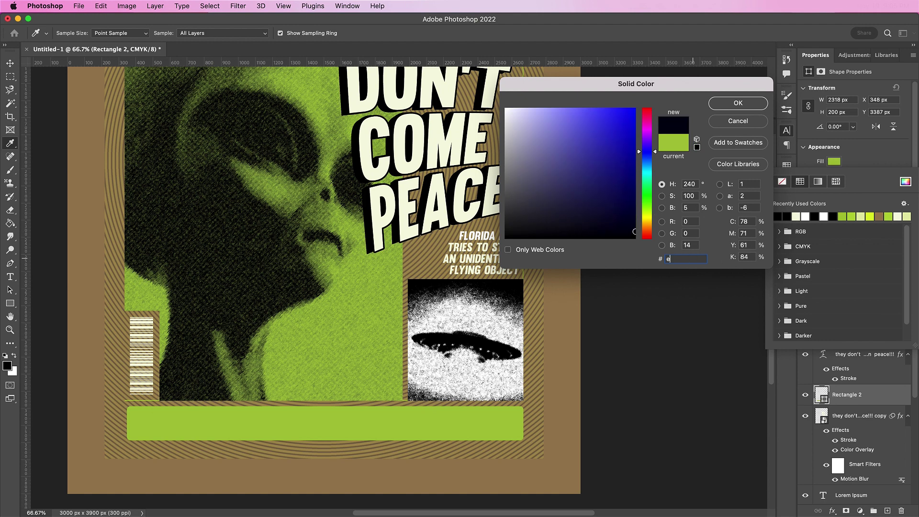
pyautogui.write('3')
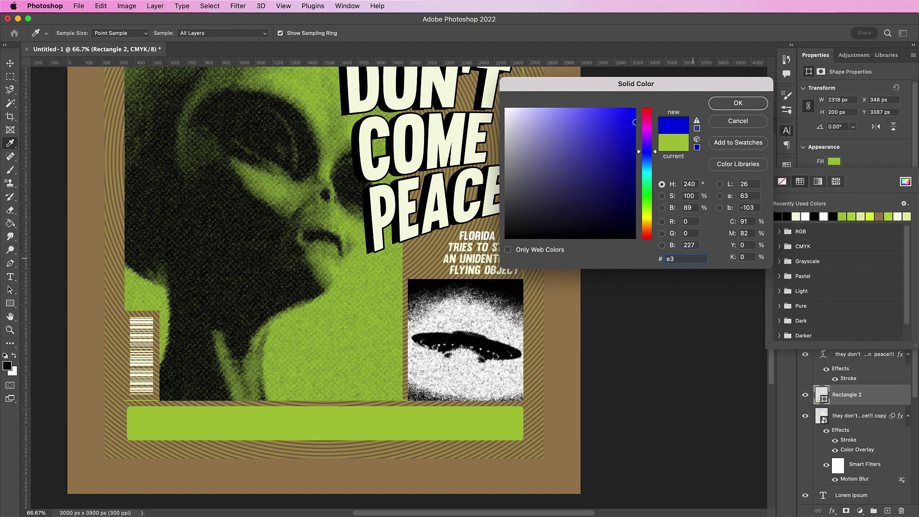
pyautogui.write('eb')
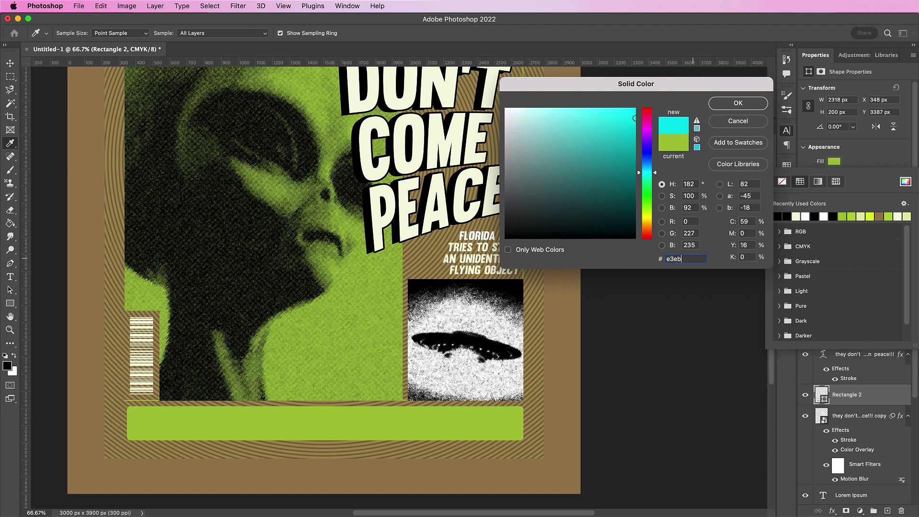
pyautogui.write('a6')
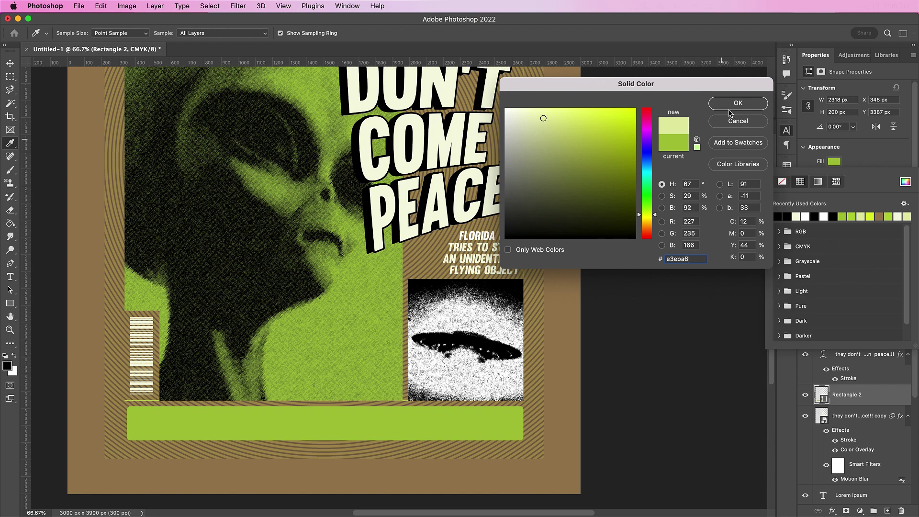
pyautogui.click(729, 102)
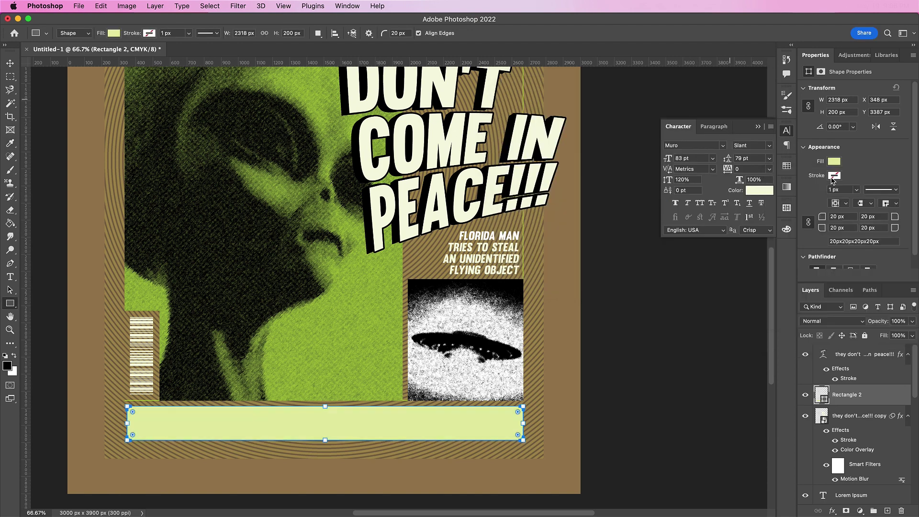
# Step: Give the bar a lime #b3d336 stroke
pyautogui.click(833, 176)
pyautogui.click(905, 195)
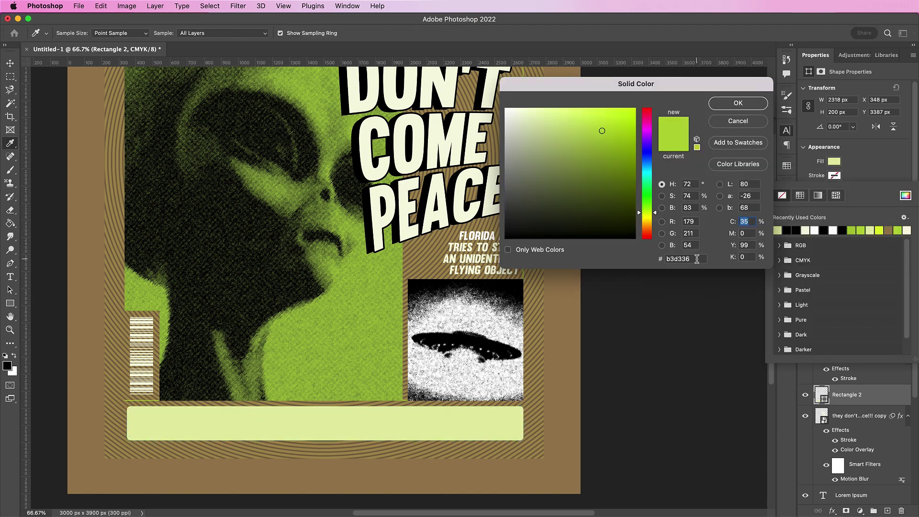
pyautogui.click(697, 258)
pyautogui.write('b')
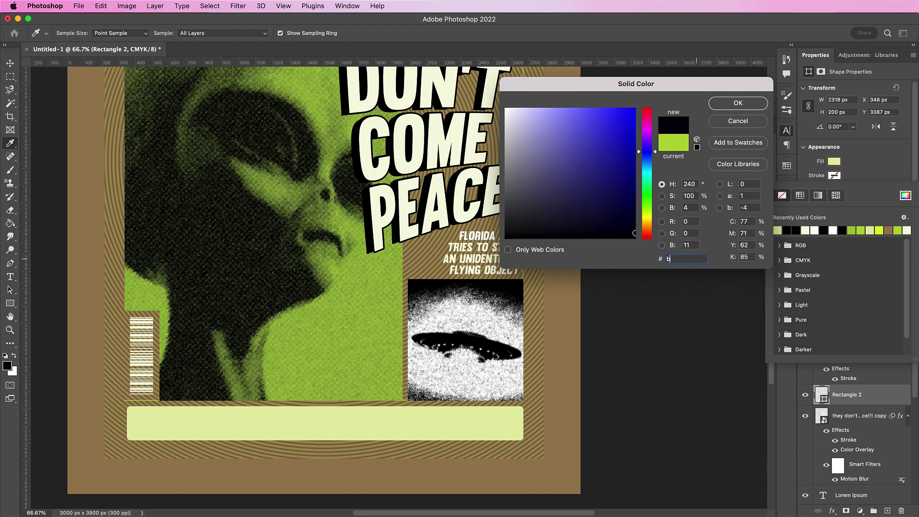
pyautogui.write('3d')
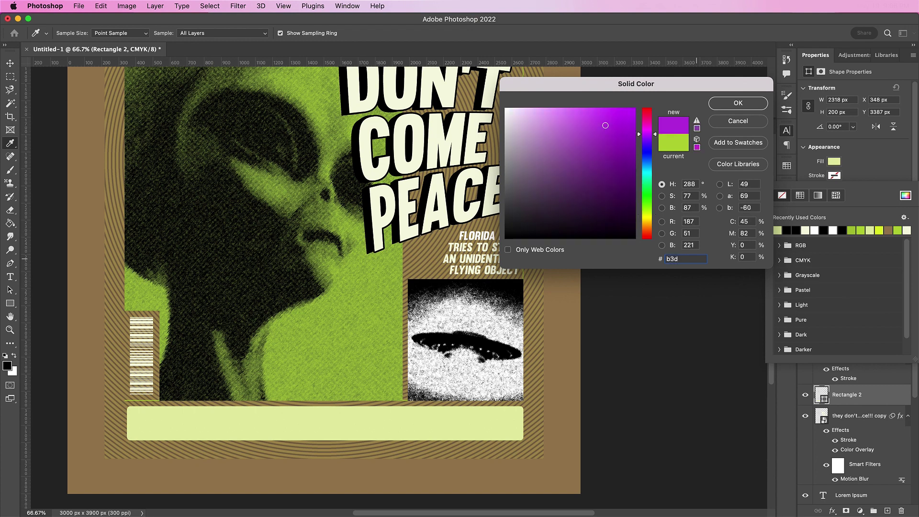
pyautogui.write('336')
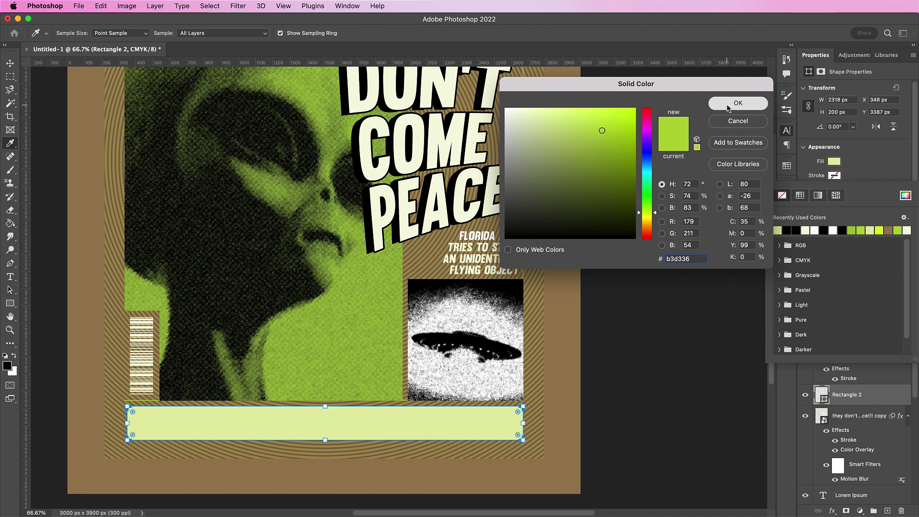
pyautogui.click(727, 106)
pyautogui.click(886, 161)
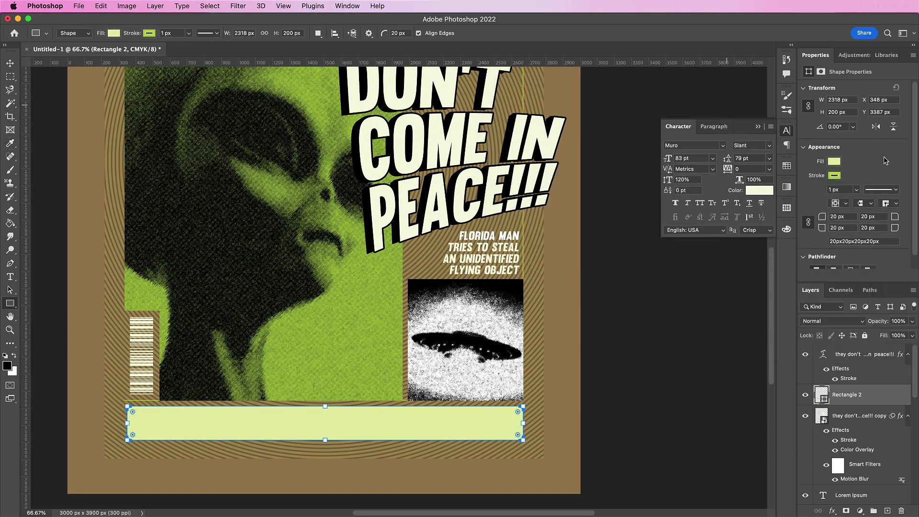
# Step: Set the bar's linked corner radii to 0 px for square corners
pyautogui.press('v')
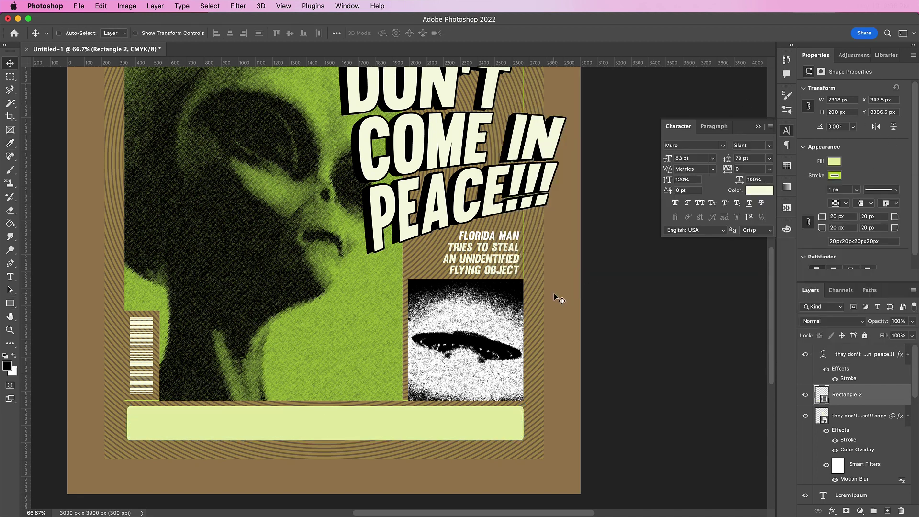
pyautogui.click(838, 217)
pyautogui.write('0')
pyautogui.click(809, 221)
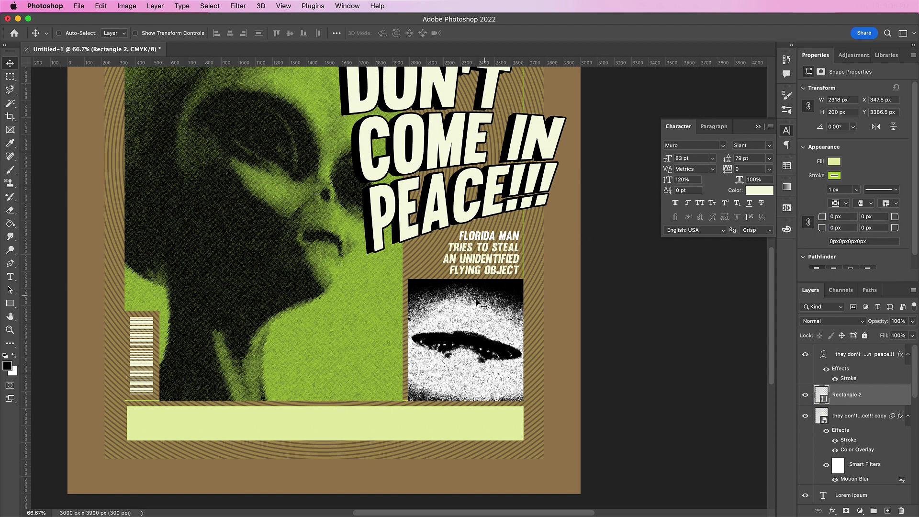
# Step: Type the headline 'MASS HYSTERIA ENSUES' over the bar at 59 pt
pyautogui.press('t')
pyautogui.click(139, 464)
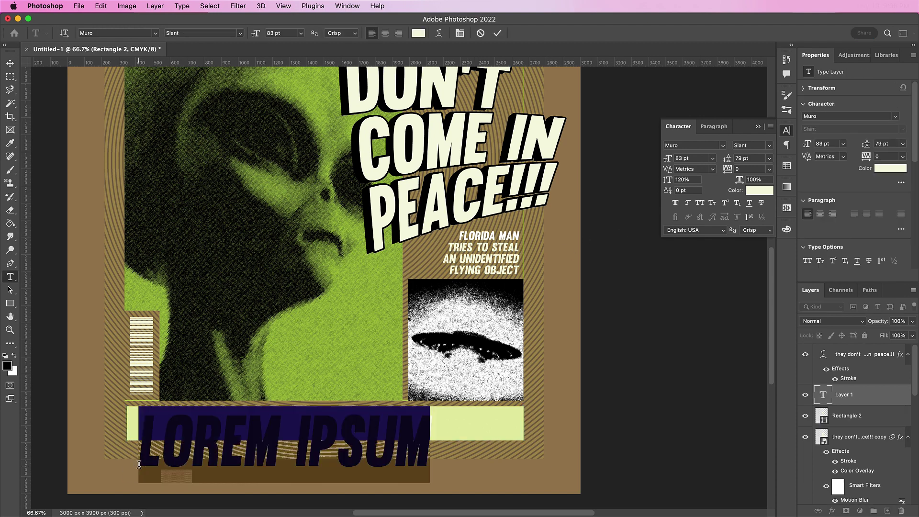
pyautogui.write('MASS HY')
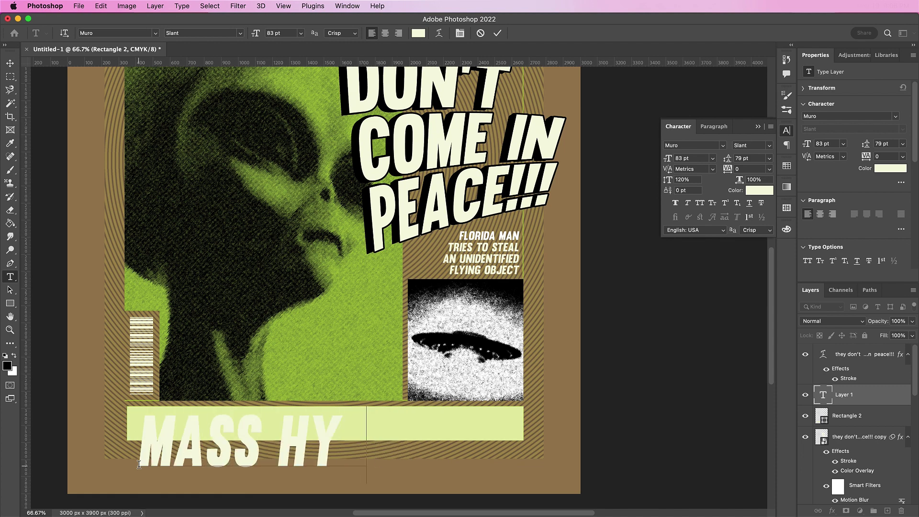
pyautogui.write('STERIA ENS')
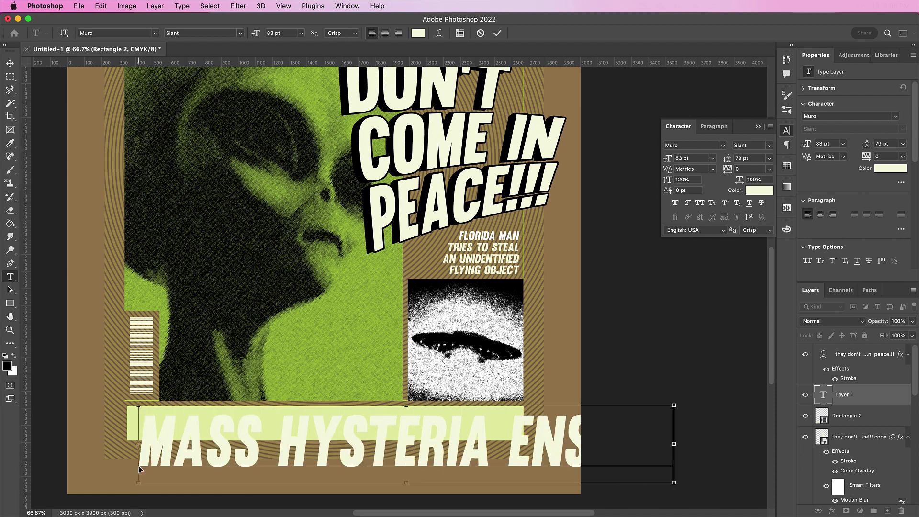
pyautogui.press('super+a')
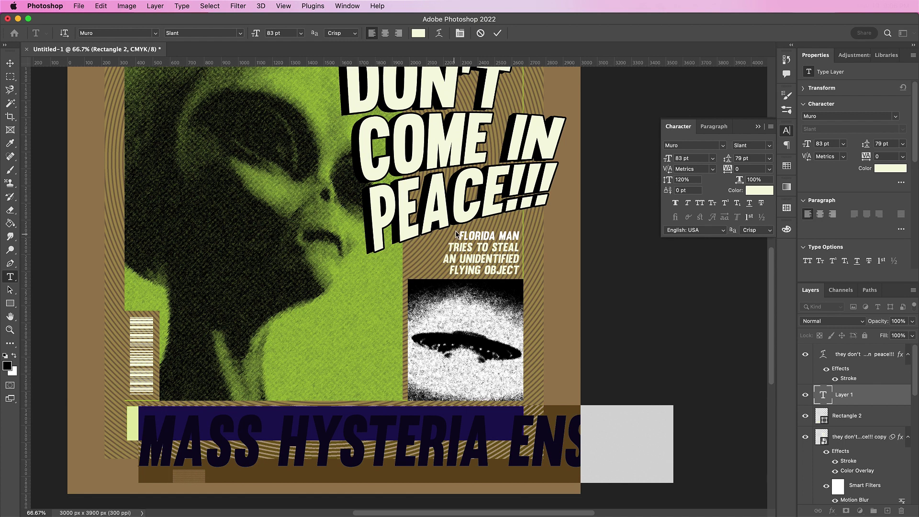
pyautogui.click(678, 159)
pyautogui.write('59')
pyautogui.press('Return')
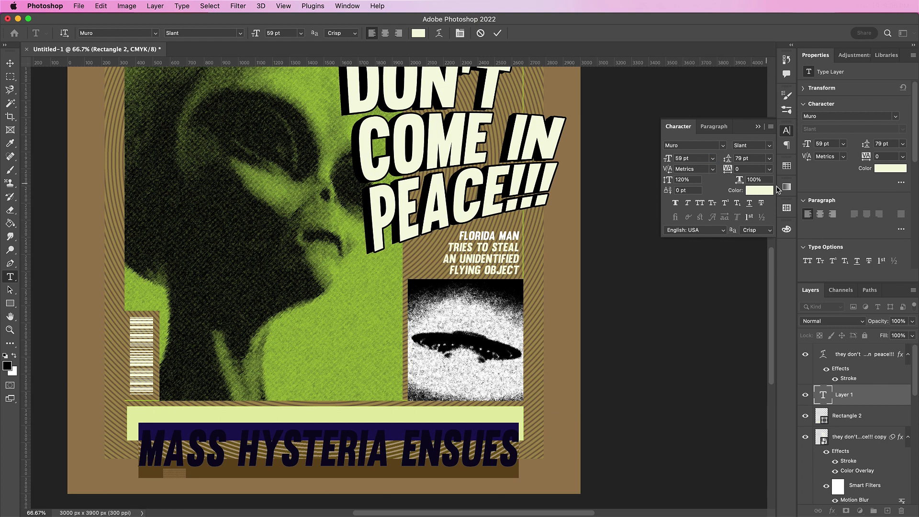
# Step: Set the headline's leading to 100% and its colour to black, then commit
pyautogui.doubleClick(684, 180)
pyautogui.write('100')
pyautogui.press('Return')
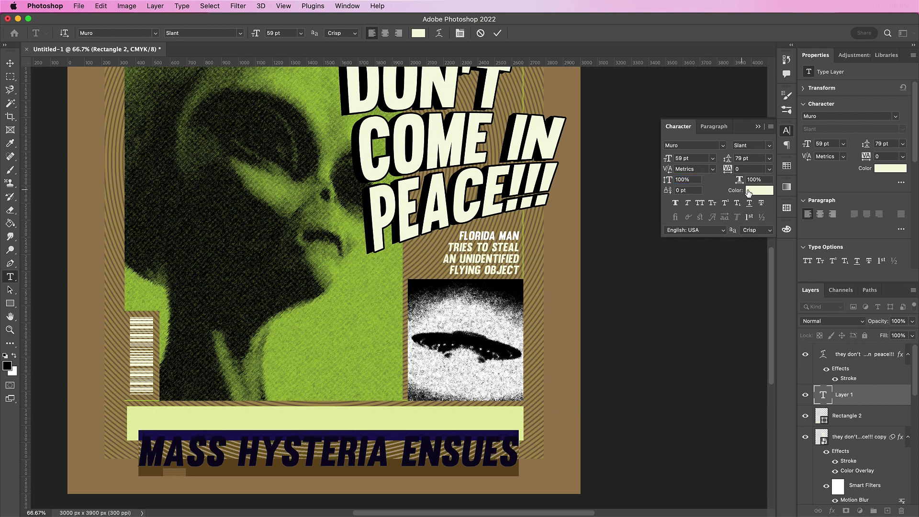
pyautogui.click(749, 190)
pyautogui.click(581, 250)
pyautogui.press('Return')
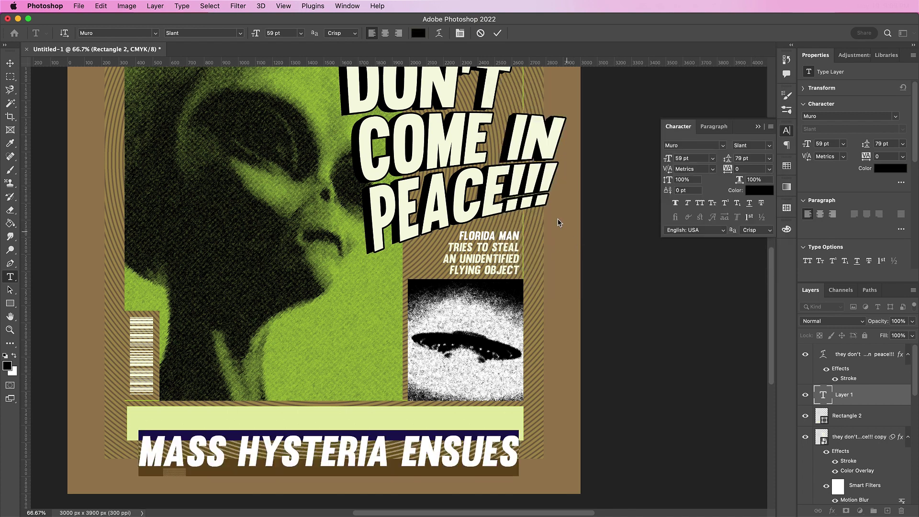
pyautogui.click(497, 33)
# Step: Move the headline onto the band, stretch the band taller, and nudge the text down
pyautogui.press('v')
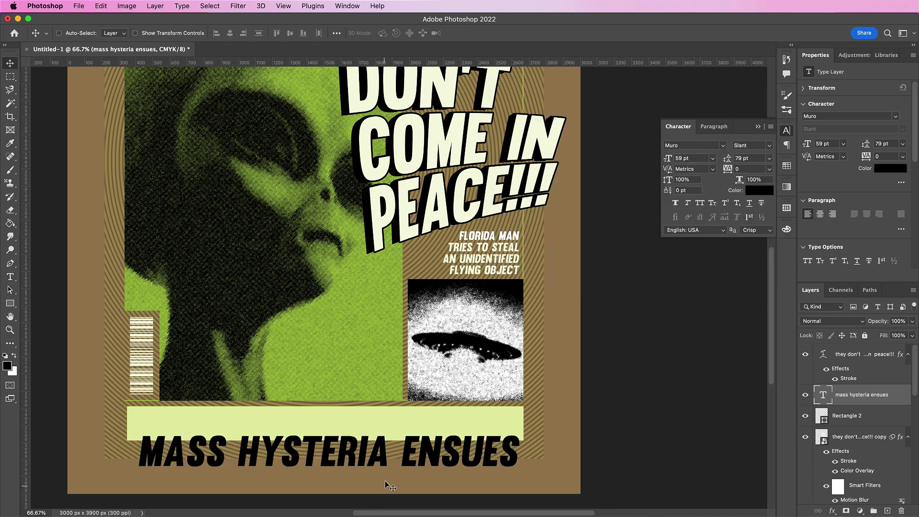
pyautogui.moveTo(385, 481); pyautogui.dragTo(384, 450)
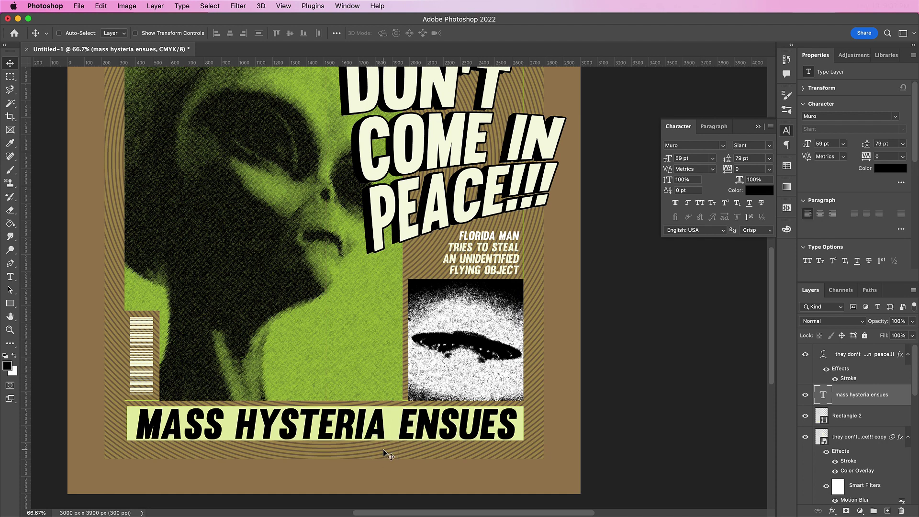
pyautogui.click(871, 418)
pyautogui.press('super+t')
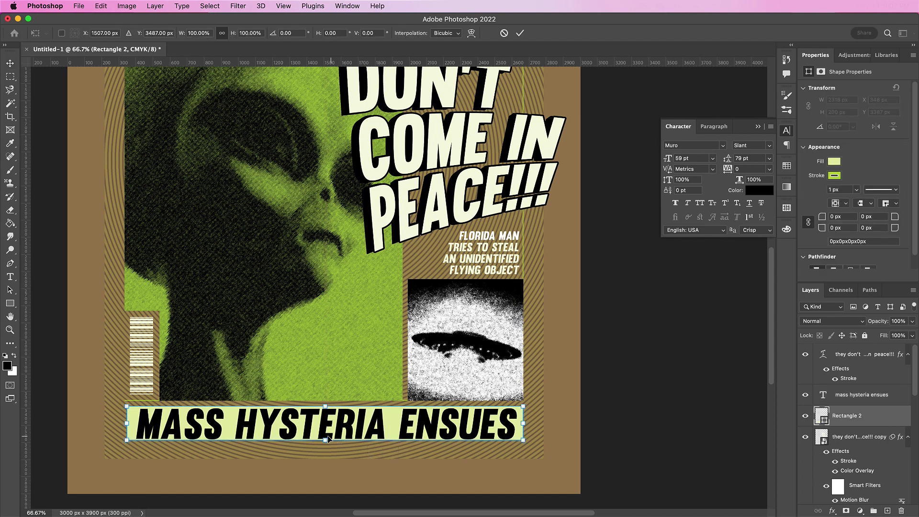
pyautogui.moveTo(326, 437); pyautogui.dragTo(324, 450)
pyautogui.press('Return')
pyautogui.click(850, 396)
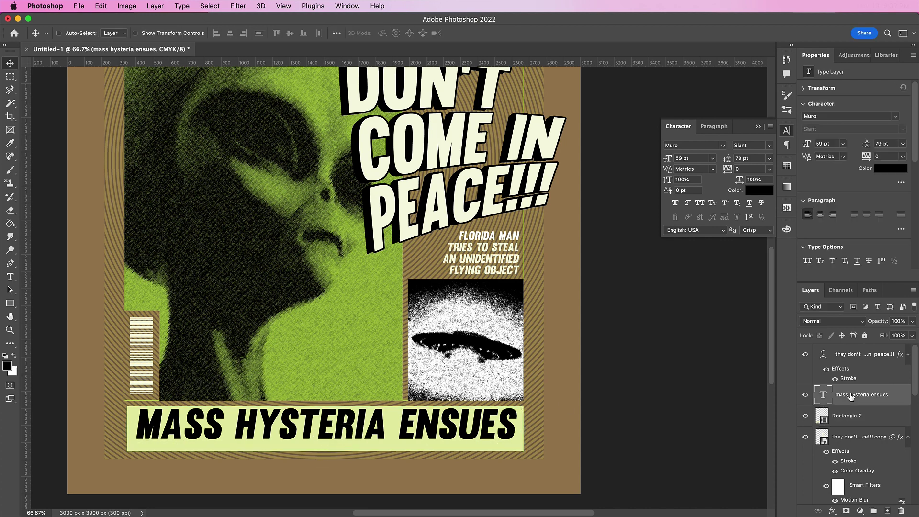
pyautogui.hotkey('shift', 'Down')
pyautogui.hotkey('shift', 'Down')
pyautogui.hotkey('shift', 'Down')
pyautogui.hotkey('shift', 'Down')
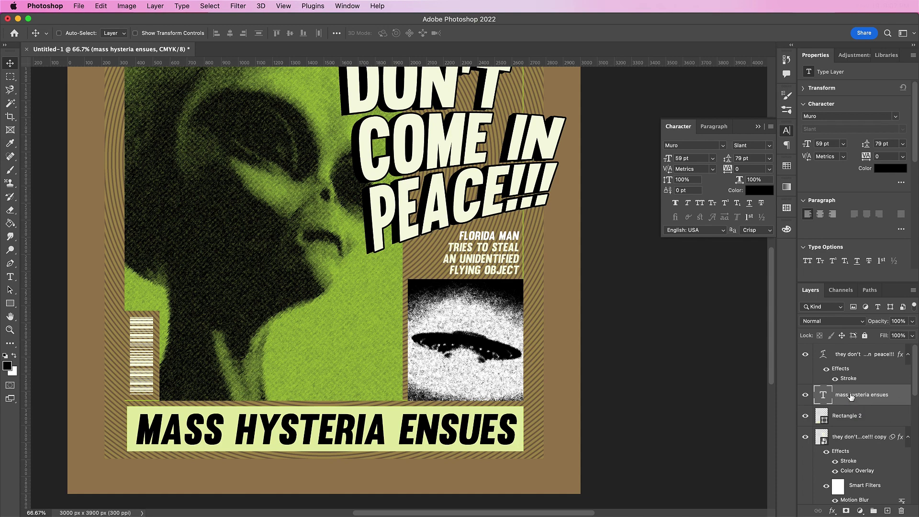
# Step: Draw a bar to the right of the masthead at the top of the poster
pyautogui.scroll(5, 440, 216)
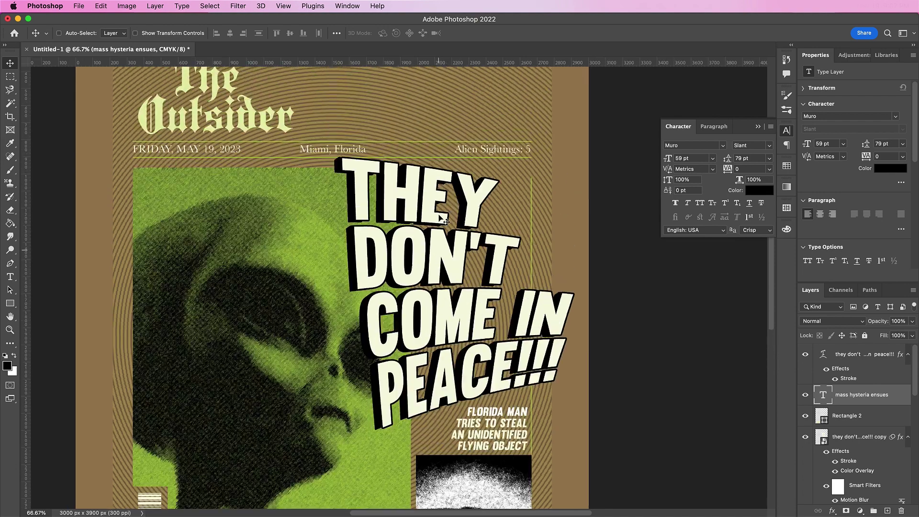
pyautogui.scroll(3, 444, 219)
pyautogui.press('t')
pyautogui.click(355, 237)
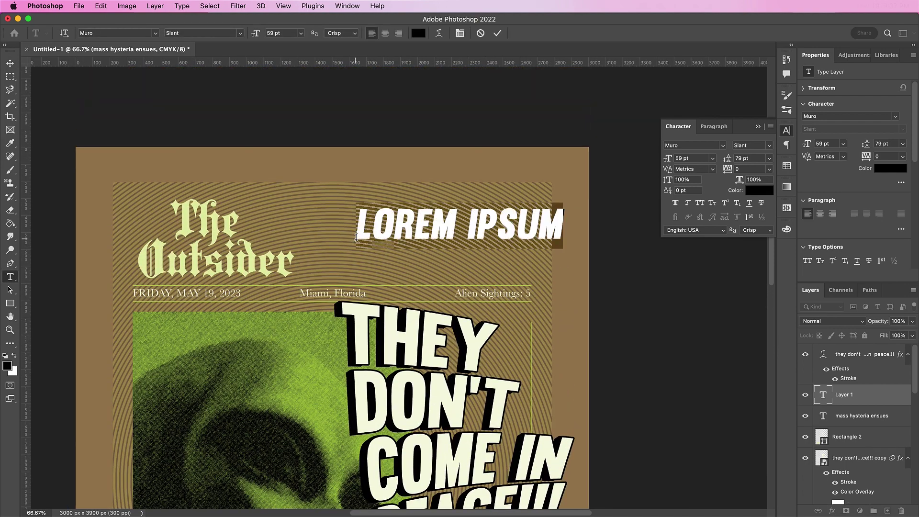
pyautogui.click(480, 33)
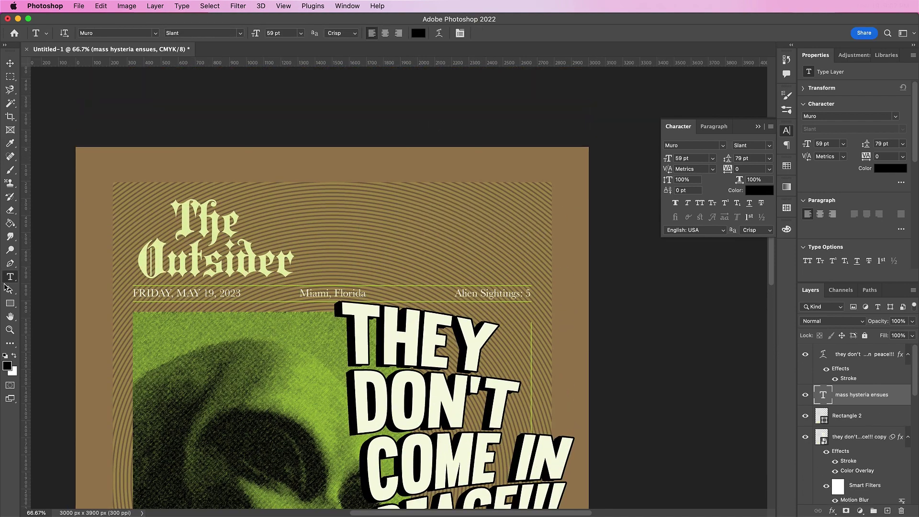
pyautogui.click(10, 304)
pyautogui.moveTo(328, 218); pyautogui.dragTo(471, 232)
# Step: Give the bar 0 px square corners and an unlinked size of 815 × 46 px
pyautogui.click(837, 217)
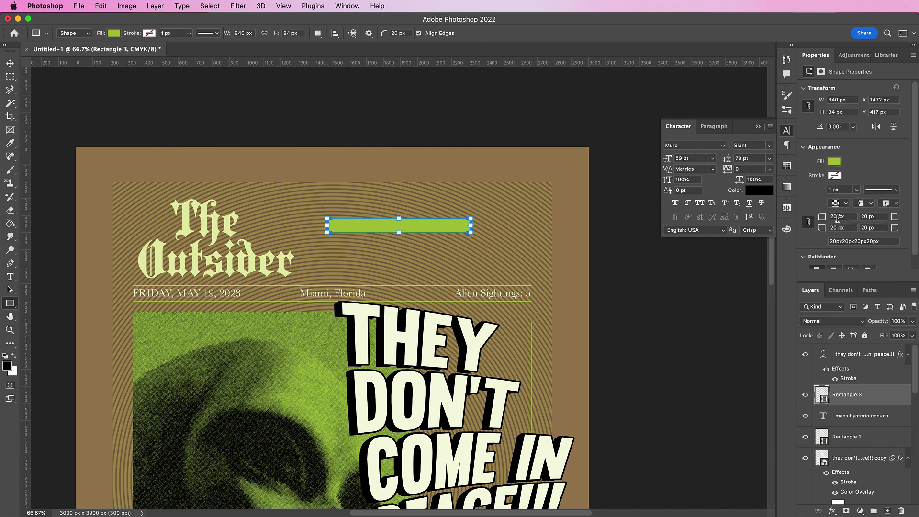
pyautogui.write('0')
pyautogui.press('Return')
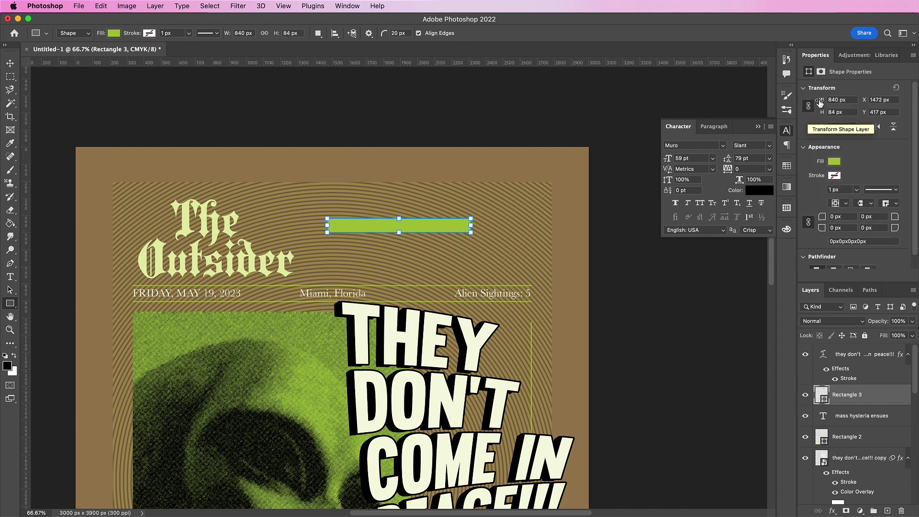
pyautogui.click(808, 107)
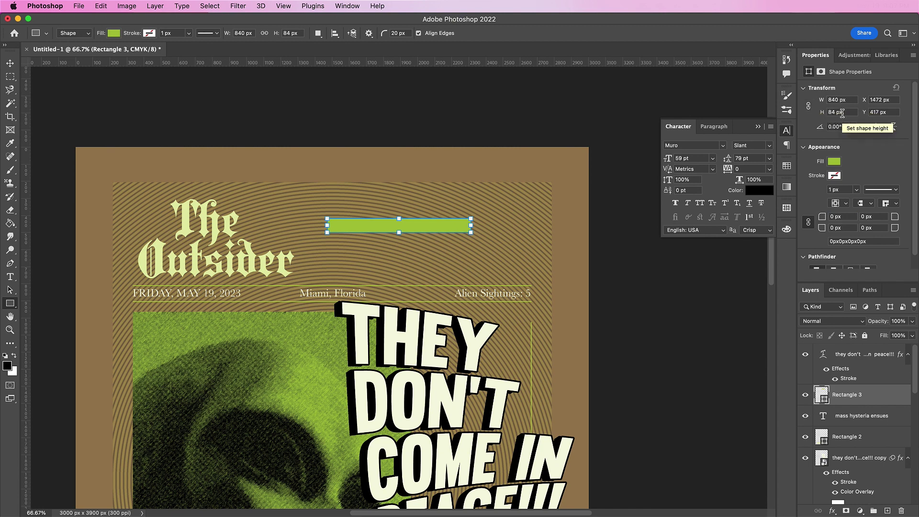
pyautogui.click(835, 99)
pyautogui.write('815')
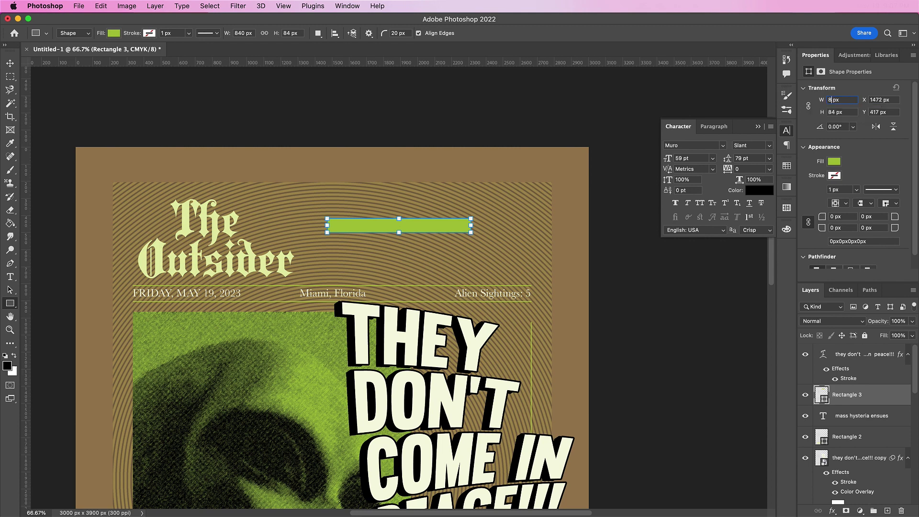
pyautogui.press('Return')
pyautogui.click(834, 112)
pyautogui.write('46')
pyautogui.press('Return')
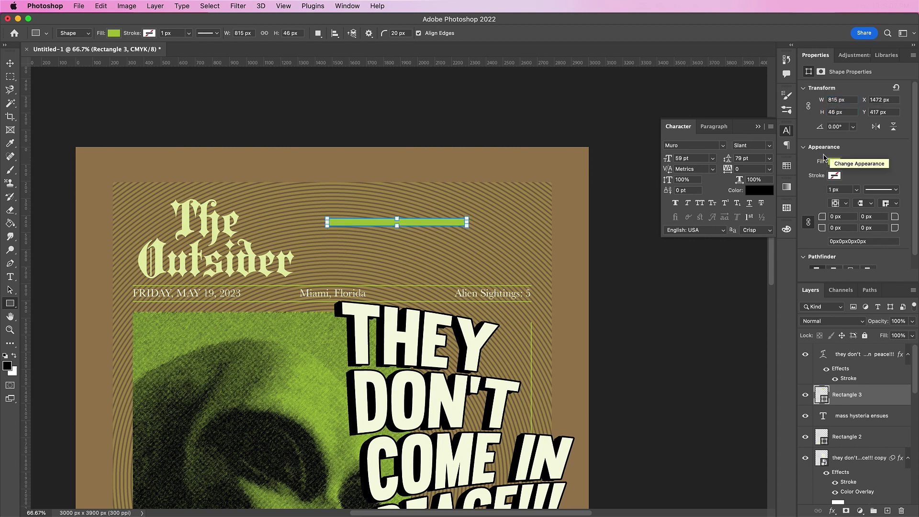
# Step: Fill the bar with pale yellow #f9f7c8 and move it left and slightly down
pyautogui.click(833, 161)
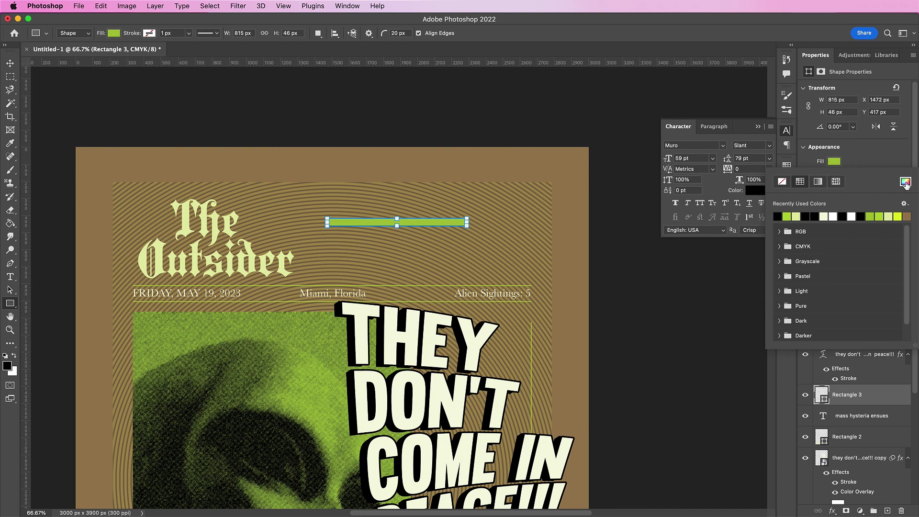
pyautogui.click(905, 182)
pyautogui.click(693, 259)
pyautogui.write('f')
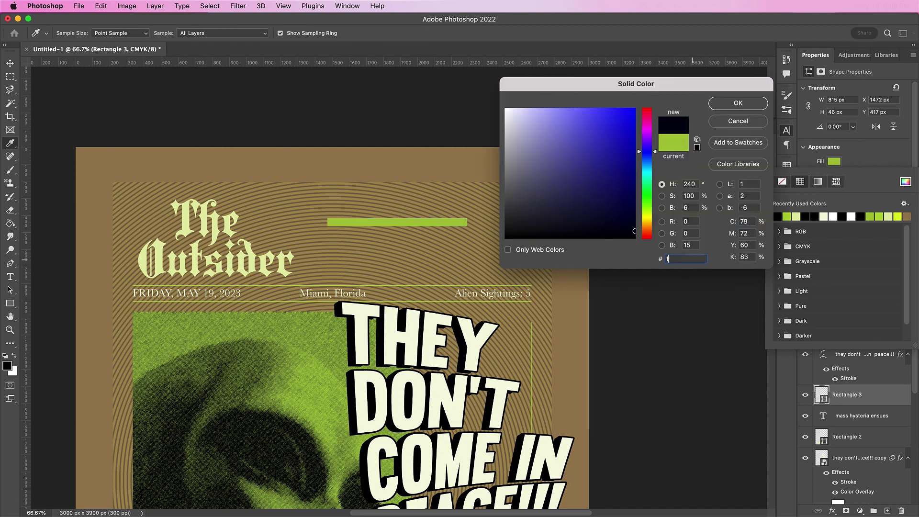
pyautogui.write('9f')
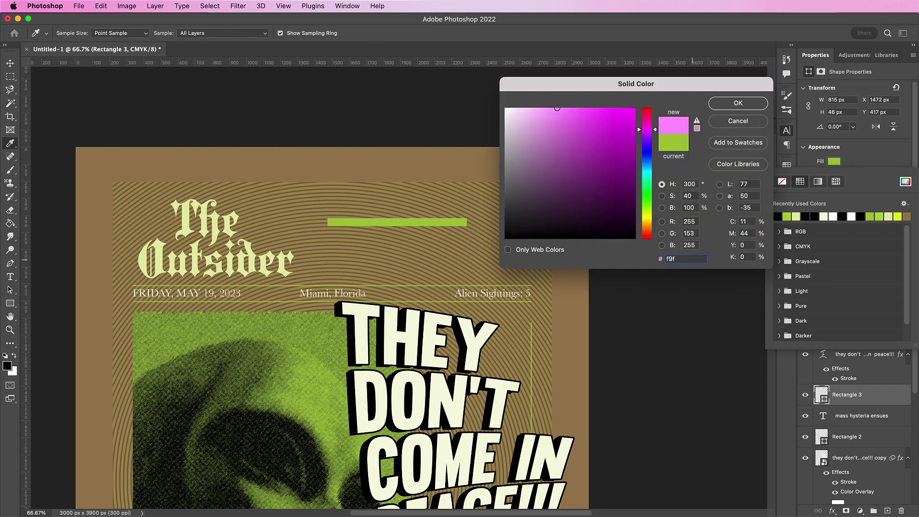
pyautogui.write('7')
pyautogui.write('c8')
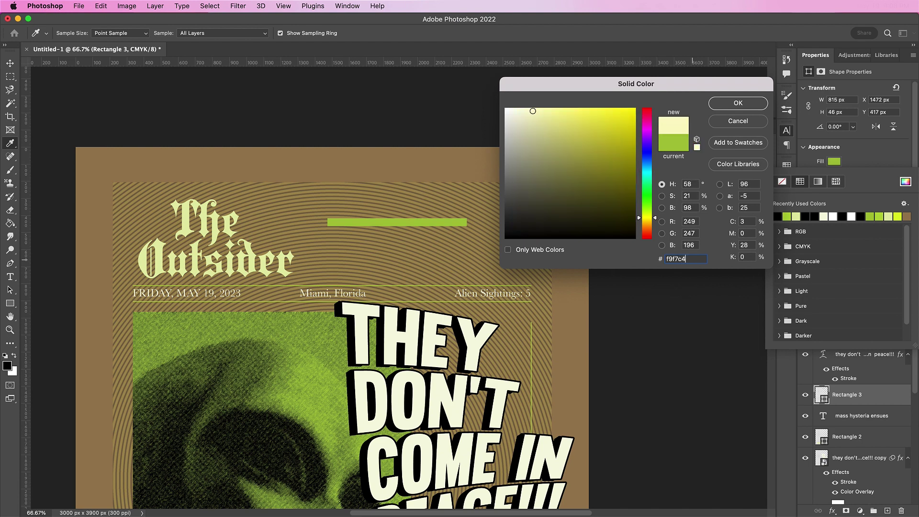
pyautogui.press('Return')
pyautogui.press('Escape')
pyautogui.press('v')
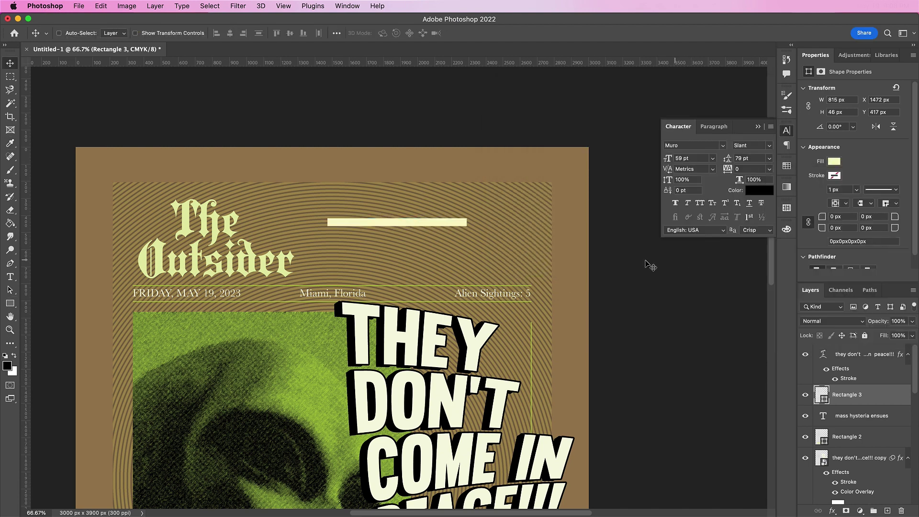
pyautogui.moveTo(383, 222); pyautogui.dragTo(377, 272)
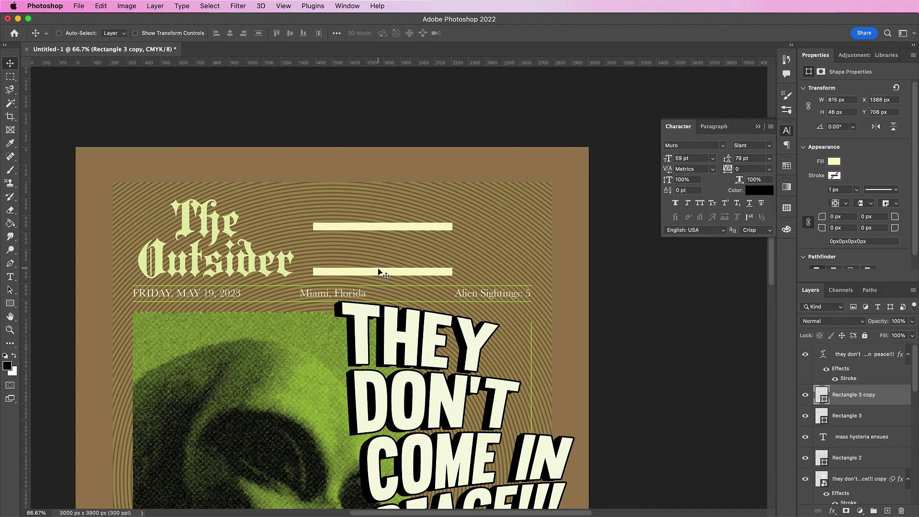
# Step: Switch to Illustrator and isolate the Best Choice badge group
pyautogui.press('super+Tab')
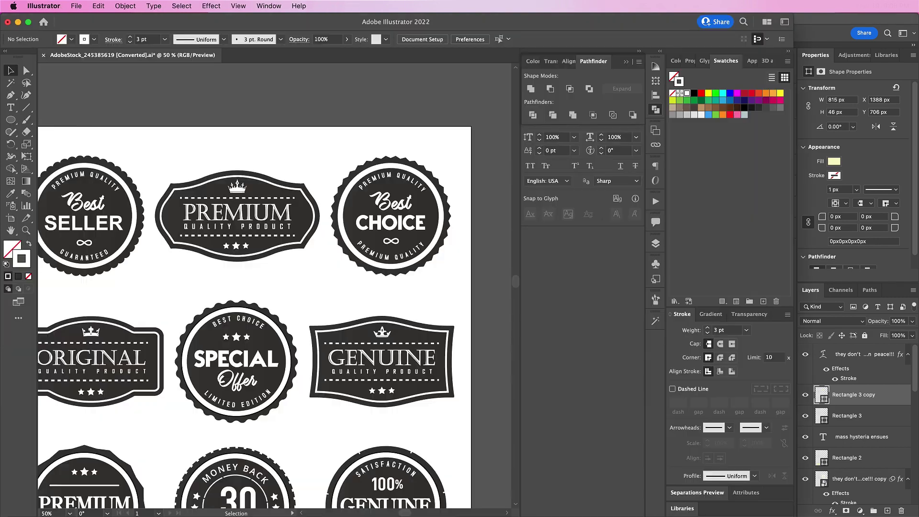
pyautogui.click(369, 162)
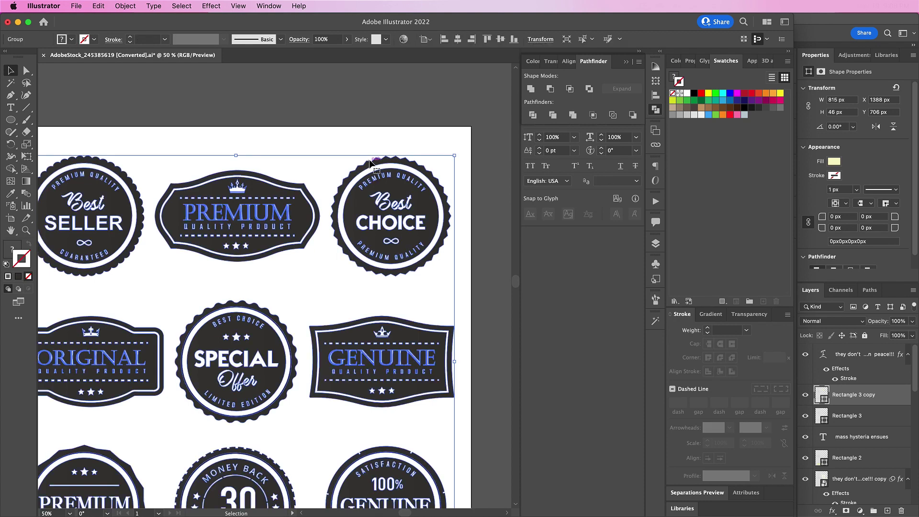
pyautogui.doubleClick(369, 162)
pyautogui.click(370, 162)
pyautogui.doubleClick(370, 163)
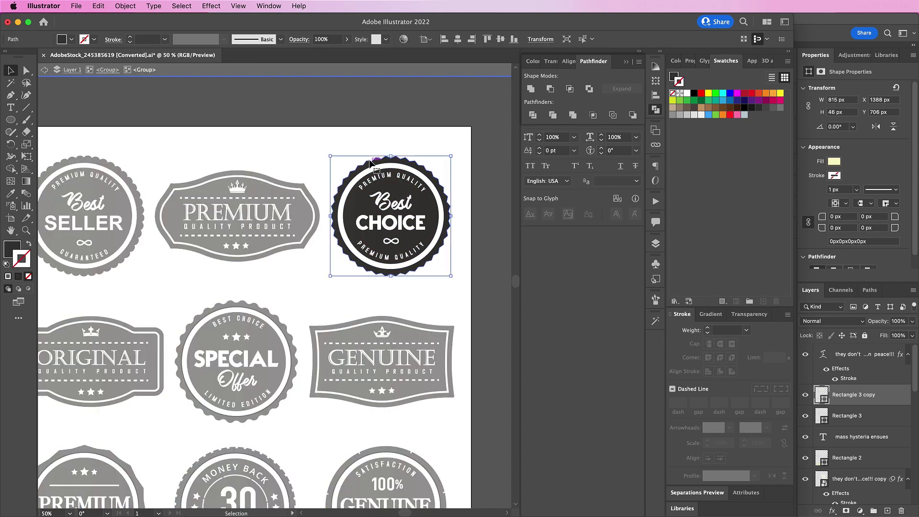
# Step: Pull out the badge's scalloped outer shape, copy it, and paste it into the Photoshop poster
pyautogui.moveTo(371, 163); pyautogui.dragTo(340, 139)
pyautogui.press('super+c')
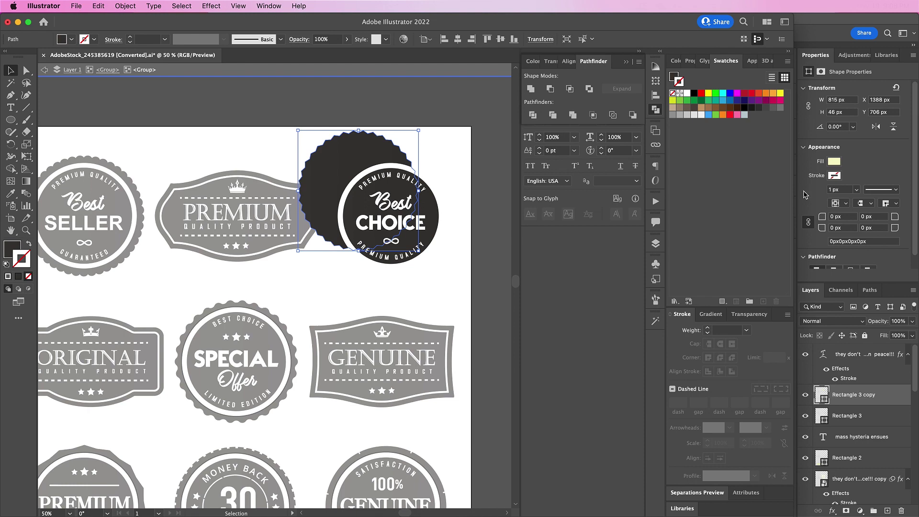
pyautogui.press('super+Tab')
pyautogui.press('super+v')
# Step: Paste the shape as a Smart Object, scale it to about half, and place it beside the bars
pyautogui.click(421, 266)
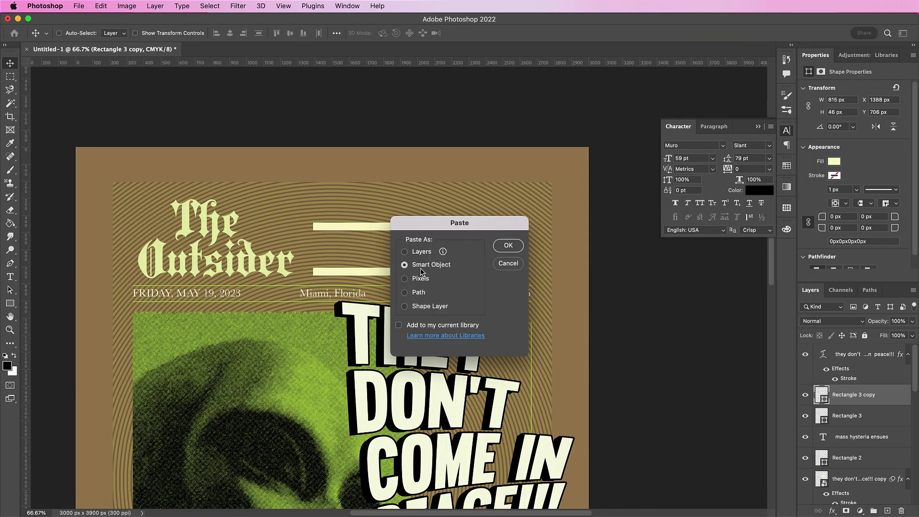
pyautogui.press('Return')
pyautogui.moveTo(241, 419); pyautogui.dragTo(324, 335)
pyautogui.moveTo(351, 296); pyautogui.dragTo(482, 243)
pyautogui.press('Return')
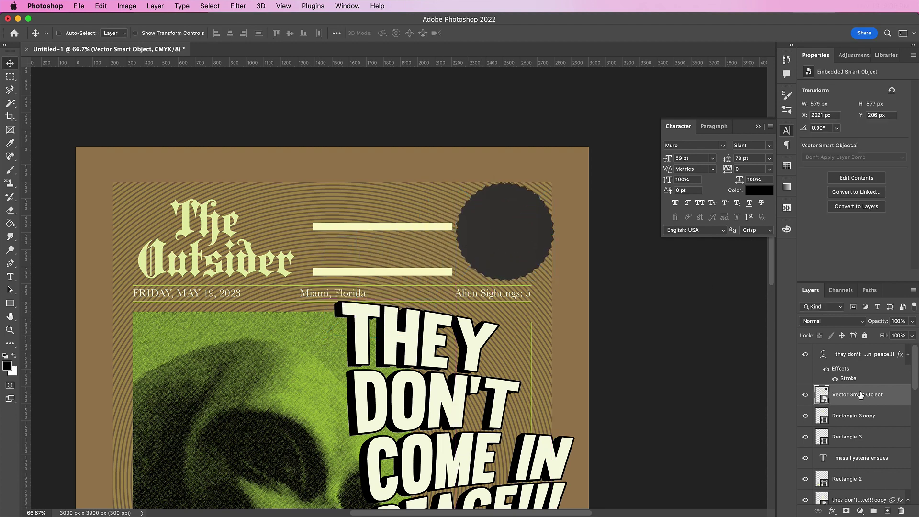
# Step: Rename the layer 'Label' and set its Fill to 0%
pyautogui.doubleClick(857, 394)
pyautogui.write('Label')
pyautogui.press('Return')
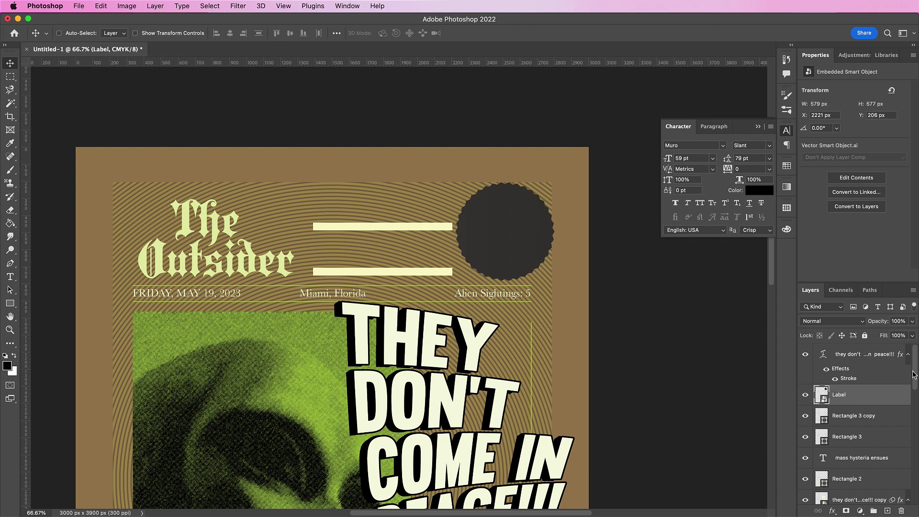
pyautogui.click(912, 335)
pyautogui.moveTo(912, 348); pyautogui.dragTo(849, 350)
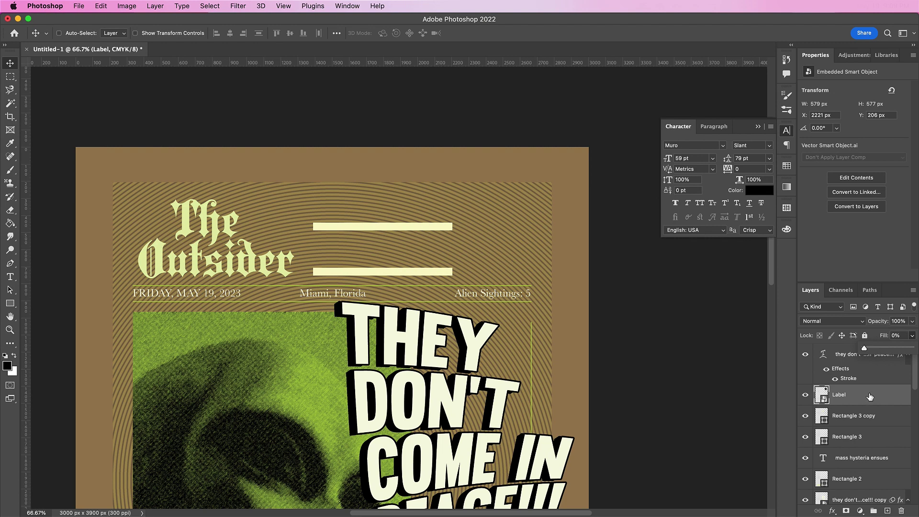
# Step: Add a 7 px Outside stroke in cream #f4f7e1 to the Label layer
pyautogui.doubleClick(870, 396)
pyautogui.click(168, 182)
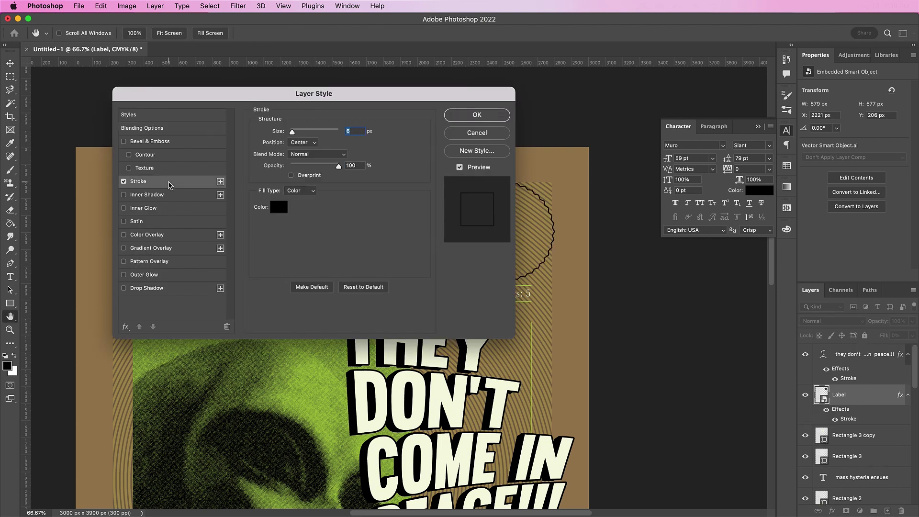
pyautogui.press('Up')
pyautogui.click(301, 142)
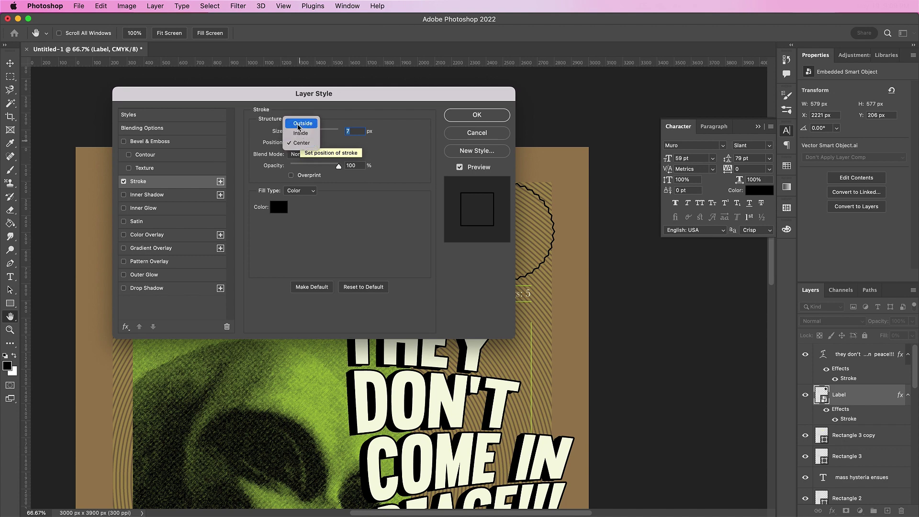
pyautogui.click(300, 124)
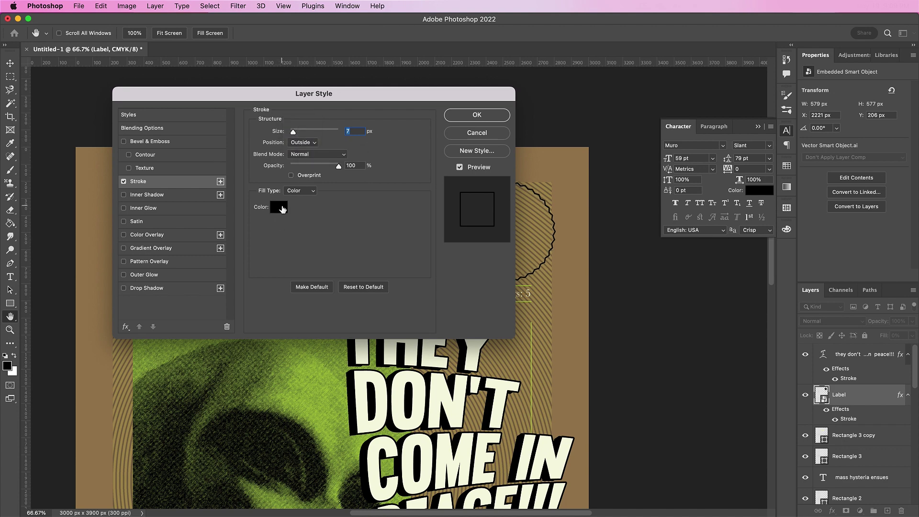
pyautogui.click(279, 207)
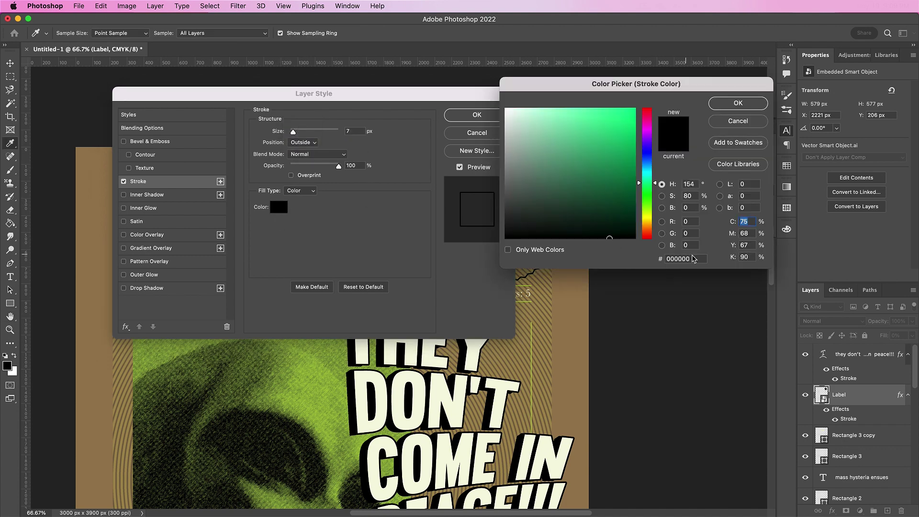
pyautogui.press('Tab')
pyautogui.press('Tab')
pyautogui.press('Tab')
pyautogui.press('Tab')
pyautogui.write('f4')
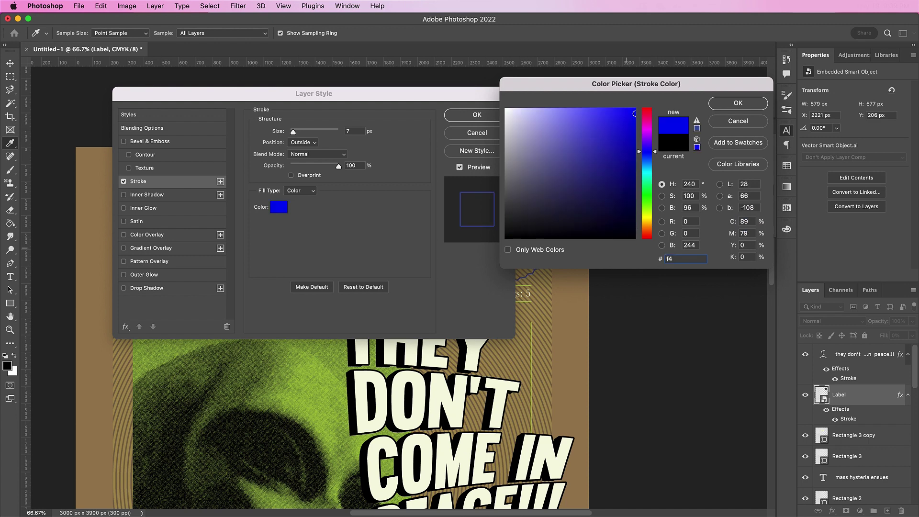
pyautogui.write('f7')
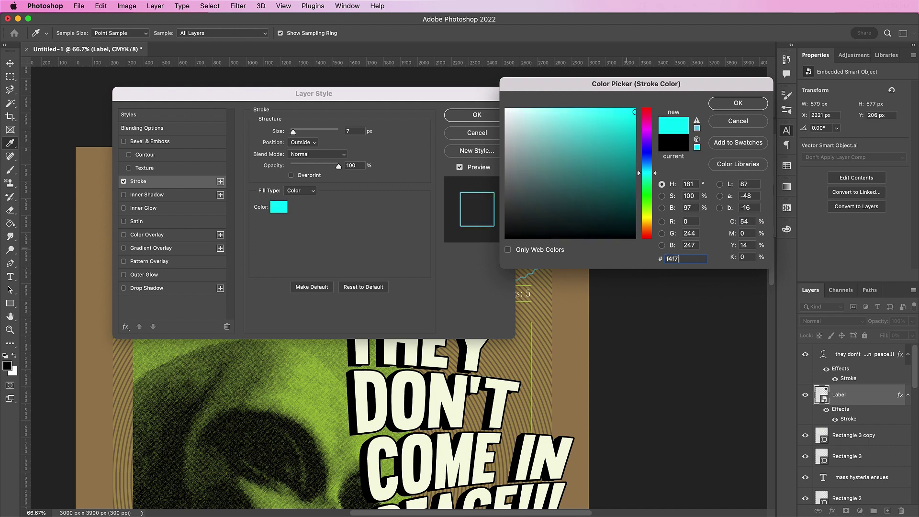
pyautogui.write('e1')
pyautogui.press('Return')
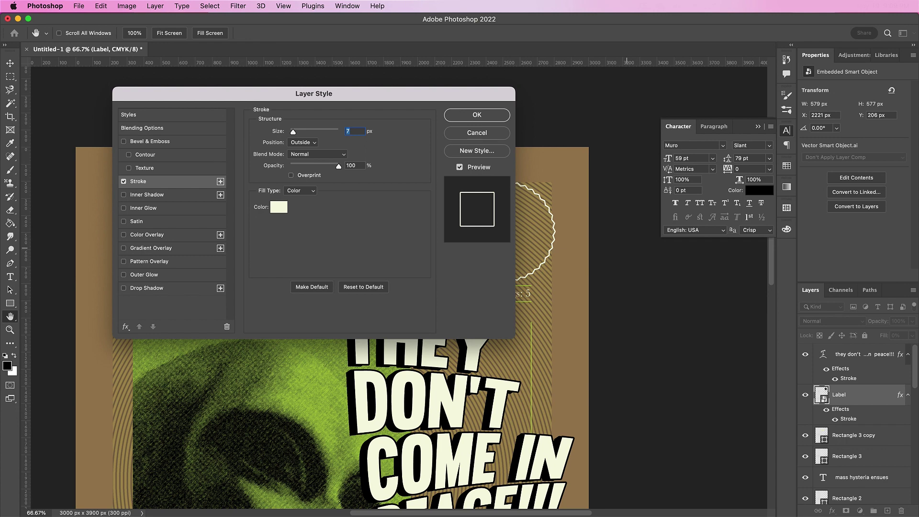
pyautogui.press('Return')
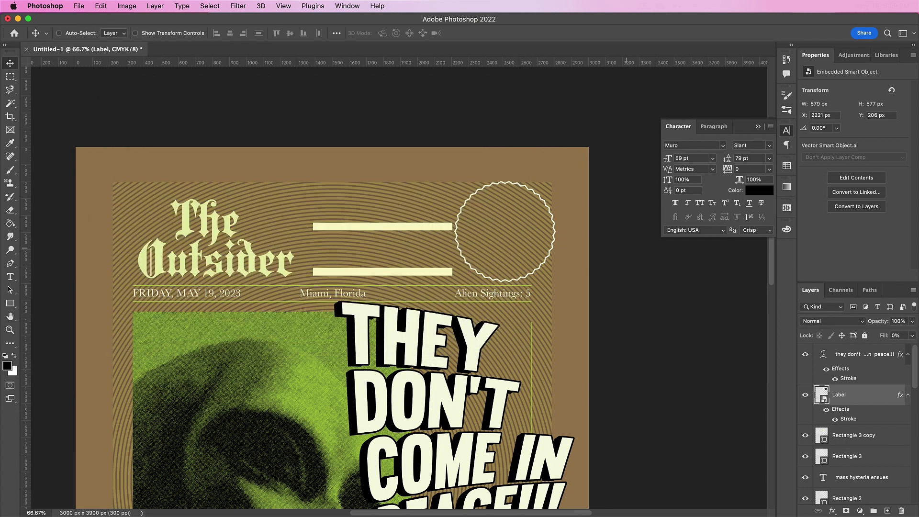
# Step: Type a '15¢' price with the cent sign set as superscript
pyautogui.press('t')
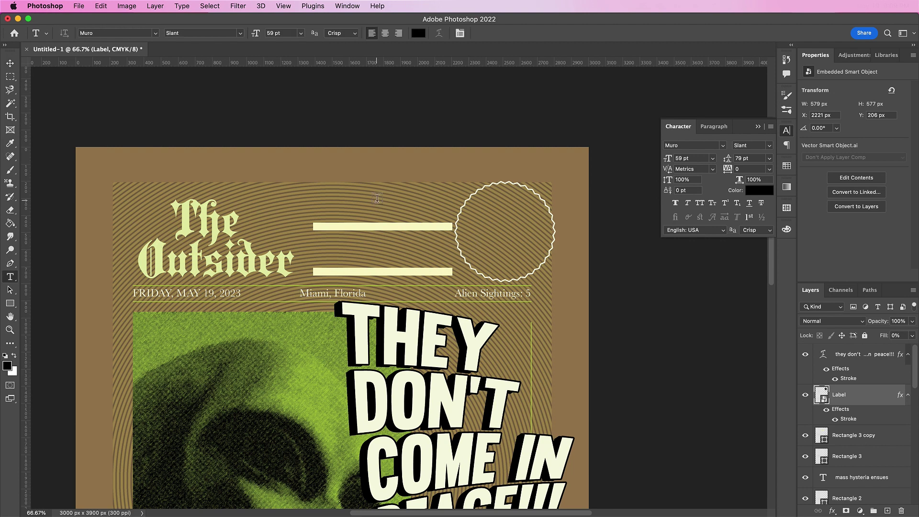
pyautogui.click(377, 198)
pyautogui.write('15')
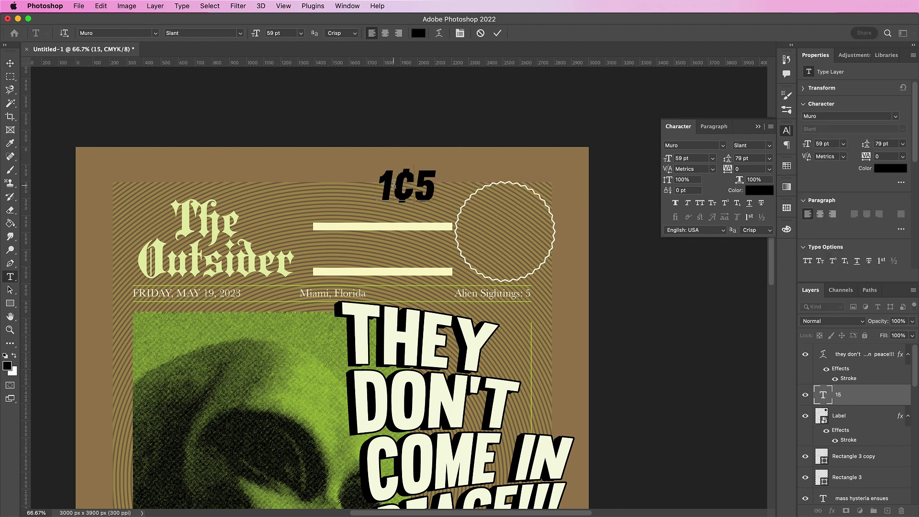
pyautogui.write('¢')
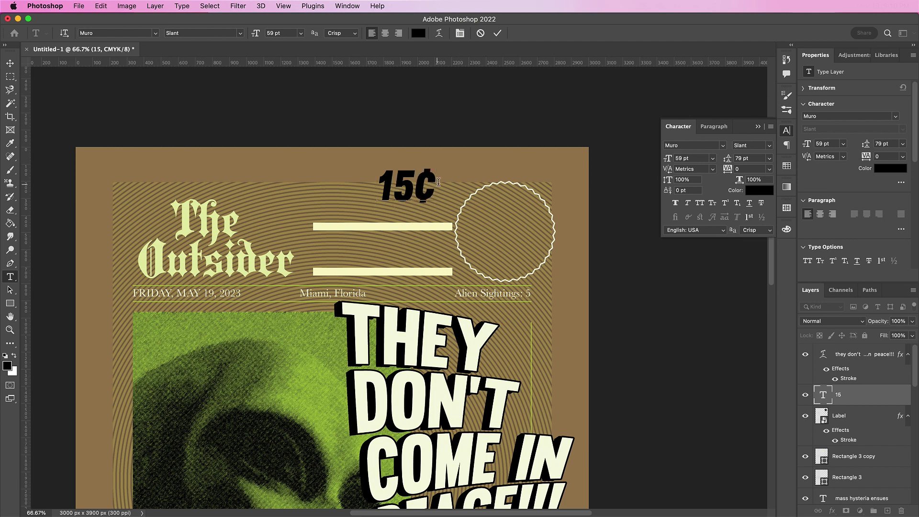
pyautogui.moveTo(435, 182); pyautogui.dragTo(419, 182)
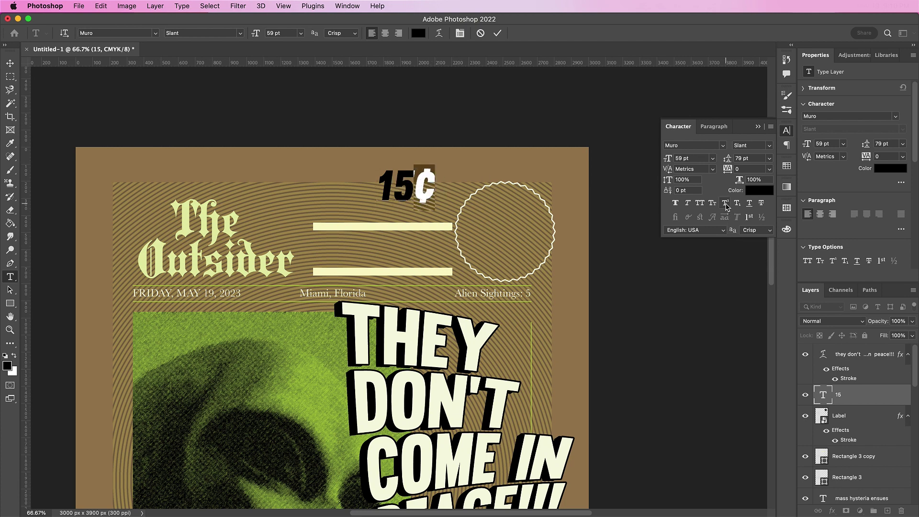
pyautogui.click(725, 203)
pyautogui.click(393, 177)
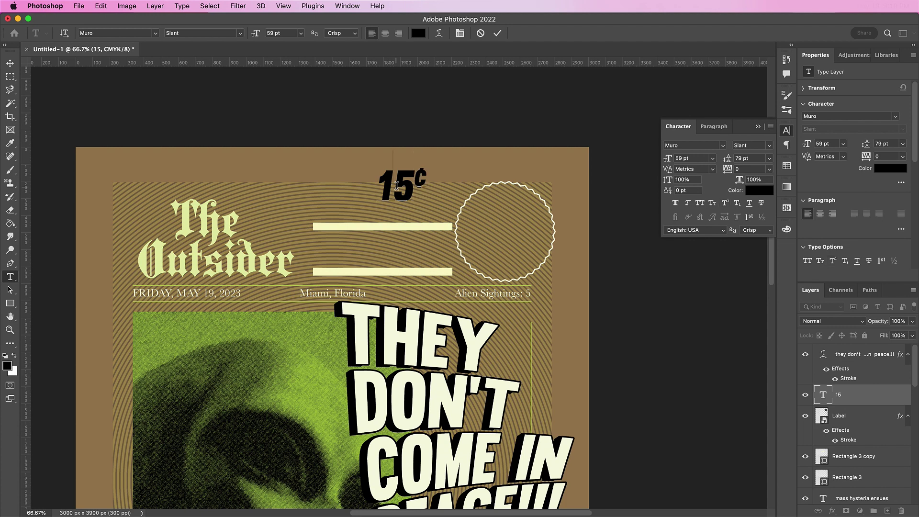
pyautogui.press('super+a')
# Step: Colour the 15¢ text cream, sampled from the THEY headline, and size it 73 pt
pyautogui.click(759, 191)
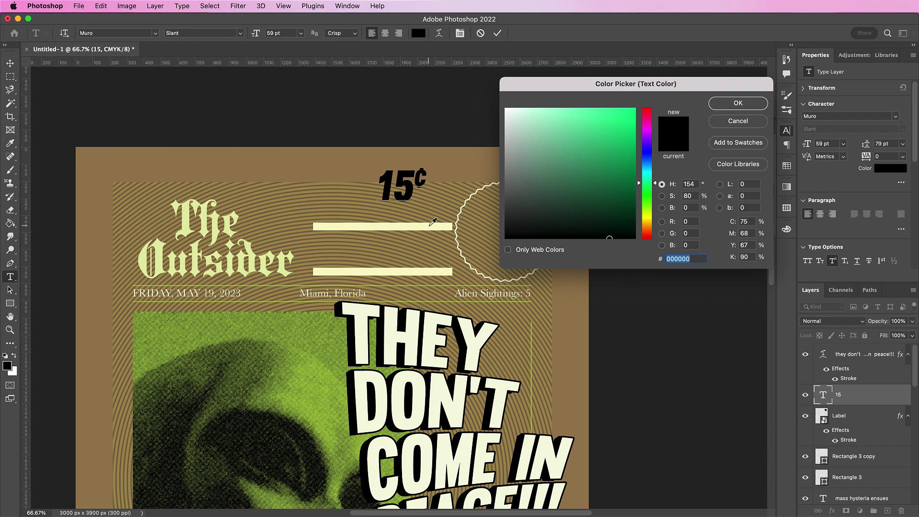
pyautogui.click(432, 336)
pyautogui.press('Return')
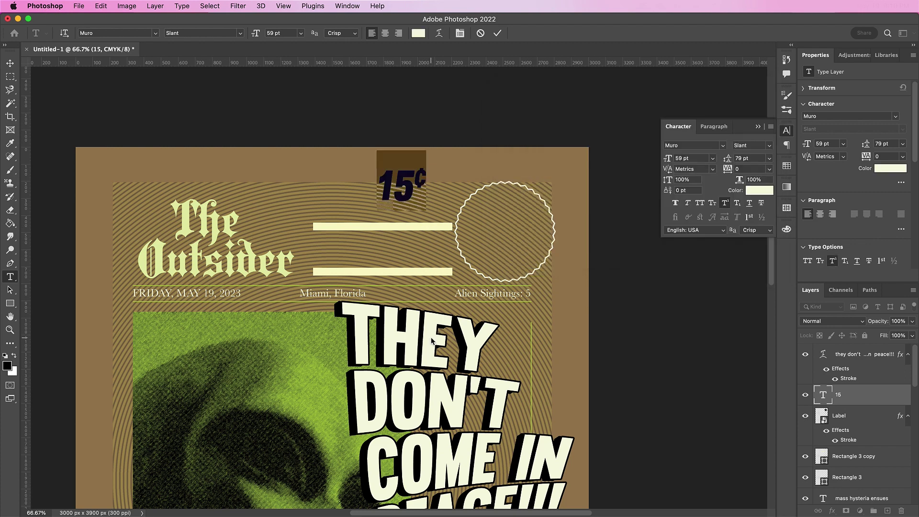
pyautogui.doubleClick(681, 159)
pyautogui.write('73')
pyautogui.click(497, 34)
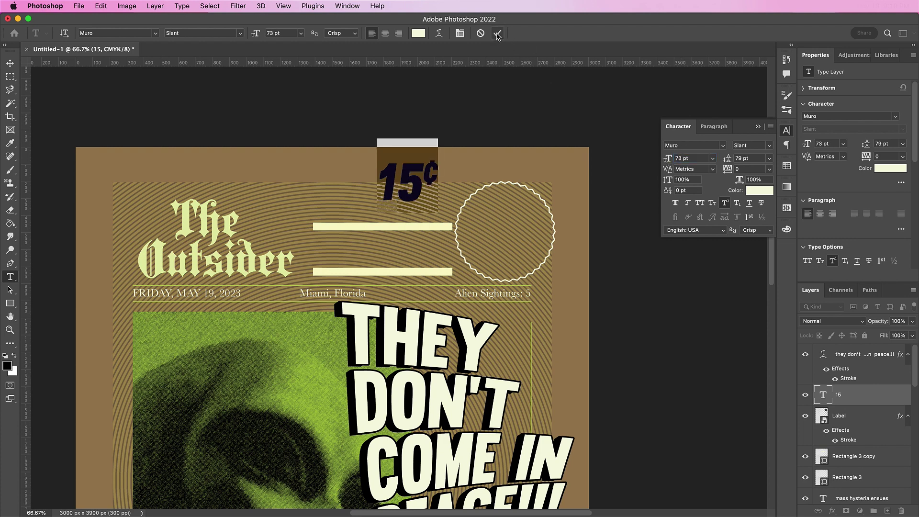
pyautogui.press('v')
# Step: Move the 15¢ price into the scalloped circle and tilt it
pyautogui.moveTo(406, 168); pyautogui.dragTo(503, 218)
pyautogui.hotkey('ctrl', 't')
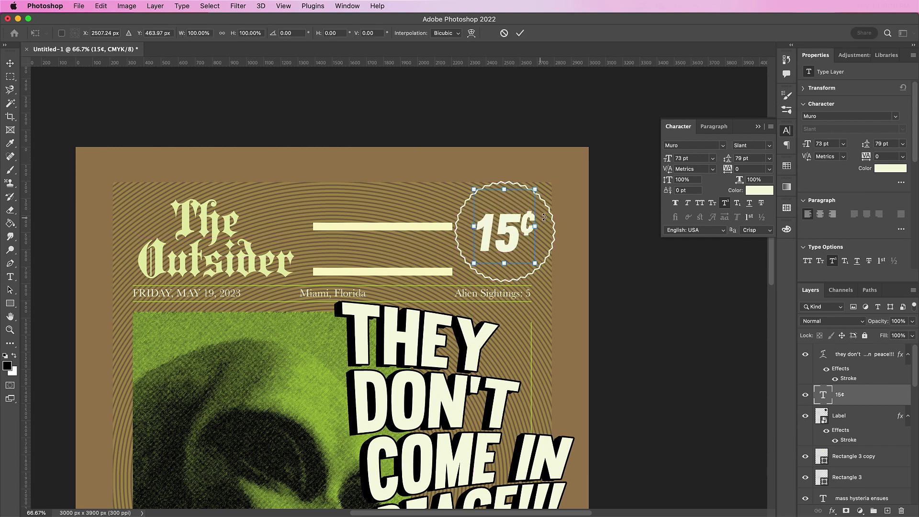
pyautogui.moveTo(557, 203); pyautogui.dragTo(559, 226)
pyautogui.press('Return')
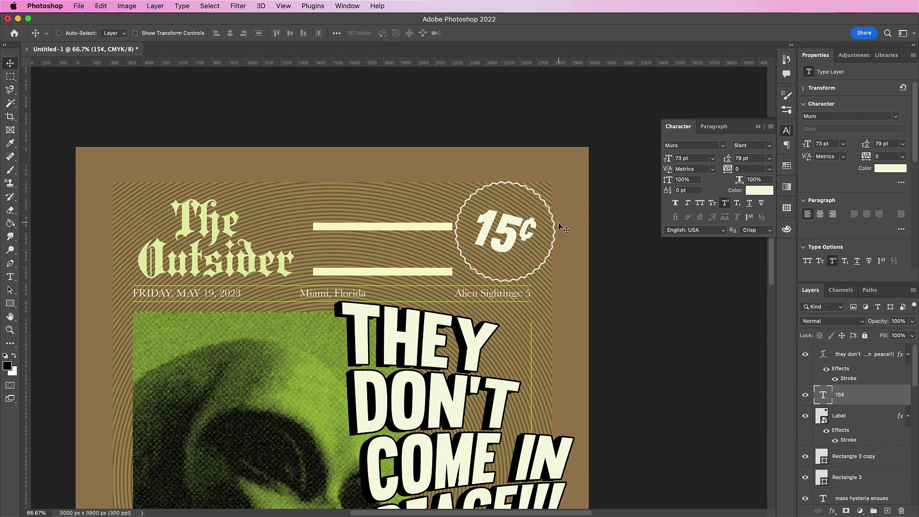
# Step: Scale the Label circle proportionally down to 44.26%
pyautogui.click(859, 424)
pyautogui.hotkey('ctrl', 't')
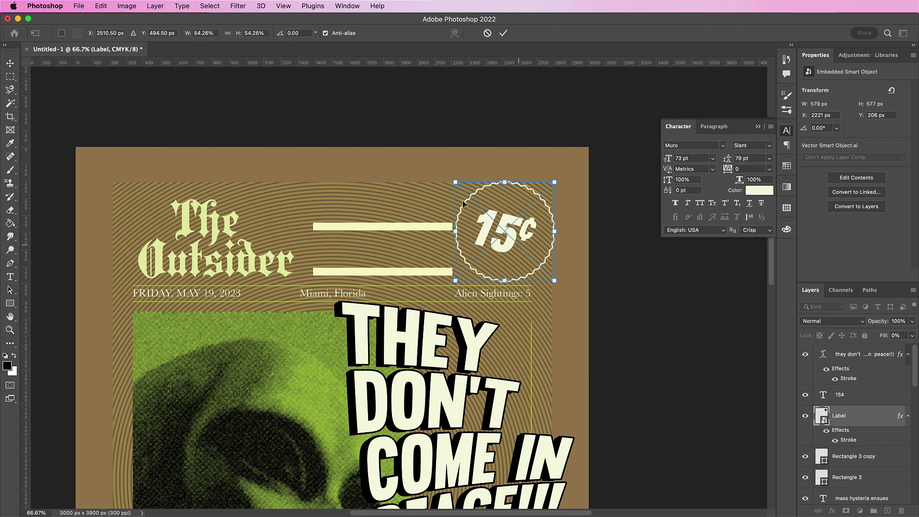
pyautogui.click(227, 33)
pyautogui.doubleClick(254, 34)
pyautogui.write('44.26')
pyautogui.press('Return')
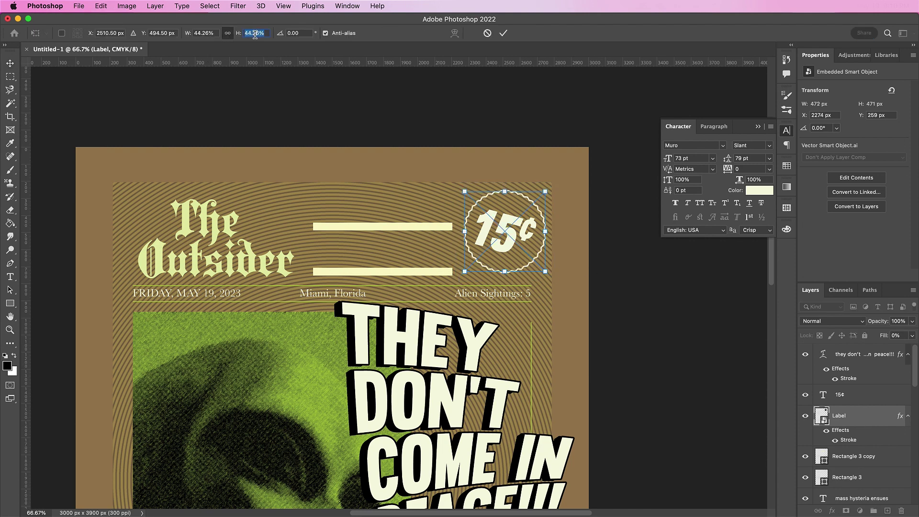
pyautogui.press('Return')
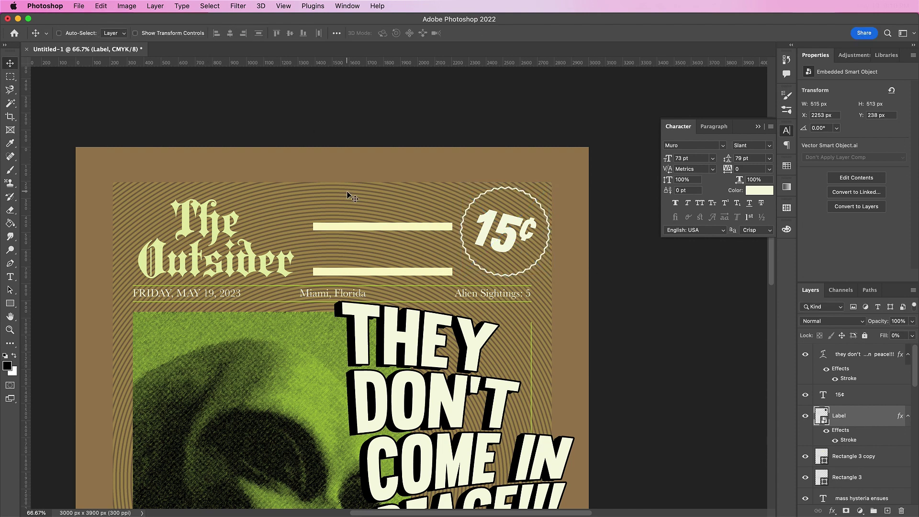
# Step: Type 'BREAKING NEWS: WE'RE NOT ALONE' at 25 pt with 22 pt leading
pyautogui.press('t')
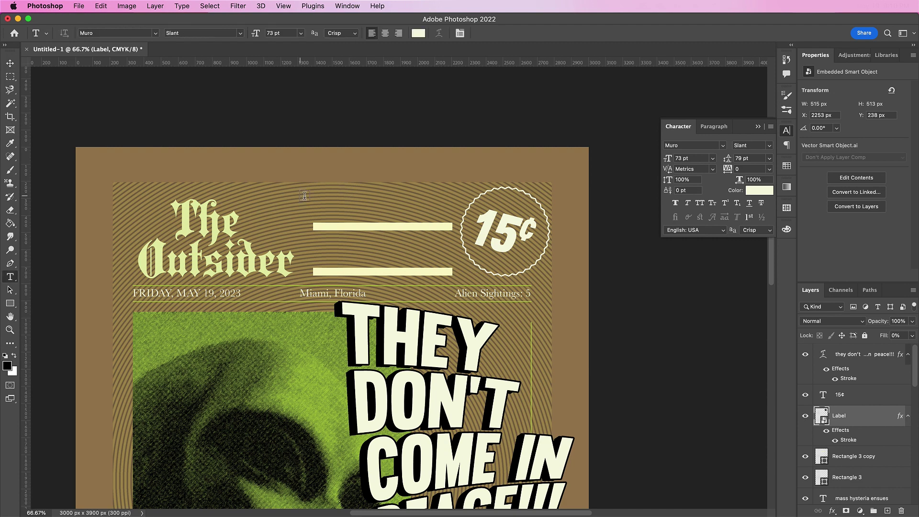
pyautogui.click(312, 197)
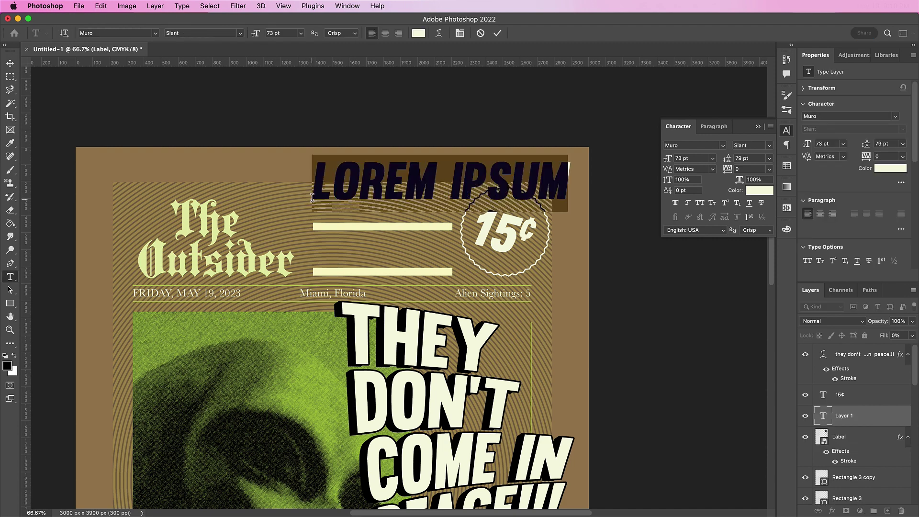
pyautogui.click(689, 158)
pyautogui.write('25')
pyautogui.press('Tab')
pyautogui.write('22')
pyautogui.press('Return')
pyautogui.write('BREAK')
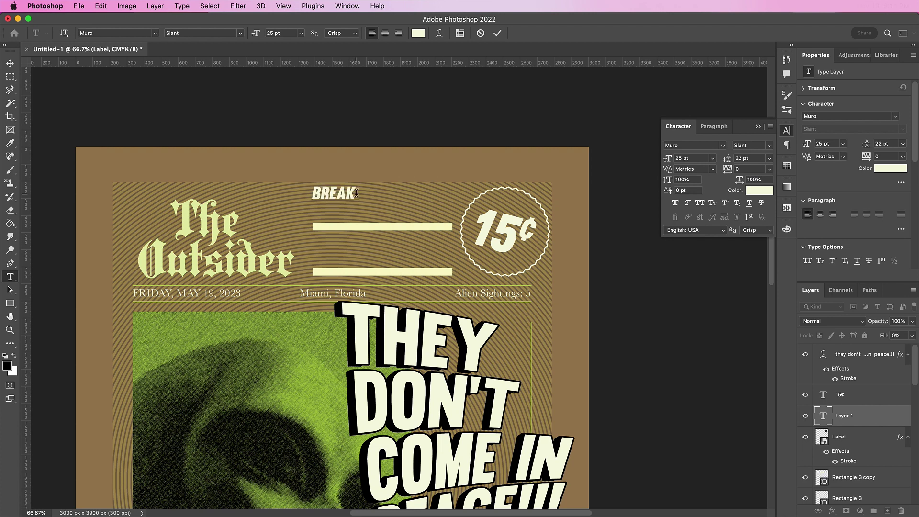
pyautogui.write("ING NEWS: WE'RE NOT")
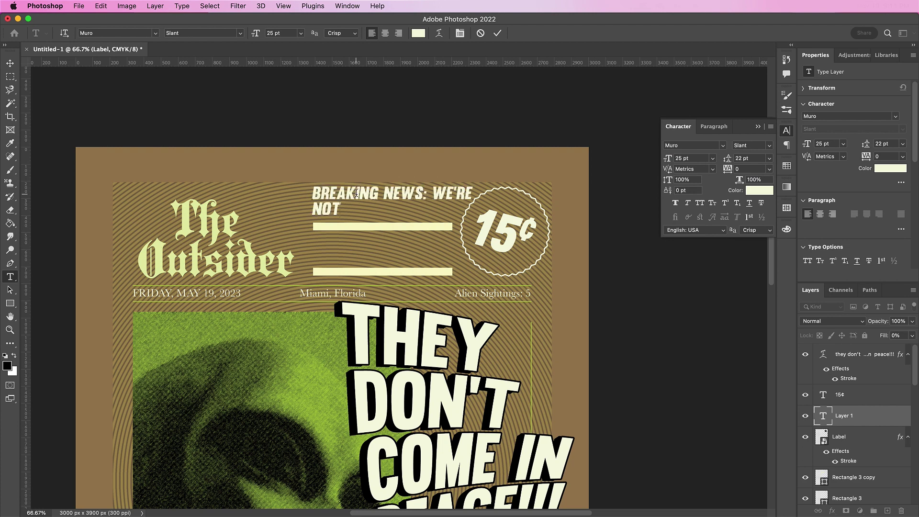
pyautogui.write(' ALONE')
# Step: Change the headline to 20 pt size with 17 pt leading
pyautogui.hotkey('ctrl', 'a')
pyautogui.click(689, 158)
pyautogui.write('20')
pyautogui.press('Tab')
pyautogui.write('17')
pyautogui.press('Return')
pyautogui.press('BackSpace')
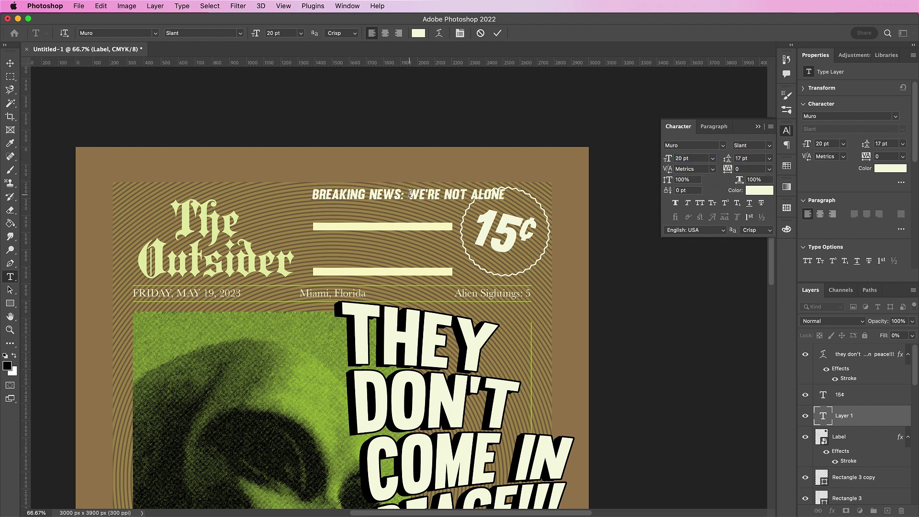
# Step: Move the headline between the cream bars and restore 25 pt size, 22 pt leading
pyautogui.press('Return')
pyautogui.press('Escape')
pyautogui.press('v')
pyautogui.moveTo(335, 201); pyautogui.dragTo(383, 213)
pyautogui.click(698, 158)
pyautogui.write('25')
pyautogui.press('Tab')
pyautogui.write('22')
pyautogui.press('Return')
# Step: Add a 16 pt 'STORY AND PHOTOS INSIDE' line below the headline
pyautogui.click(845, 498)
pyautogui.press('t')
pyautogui.click(321, 185)
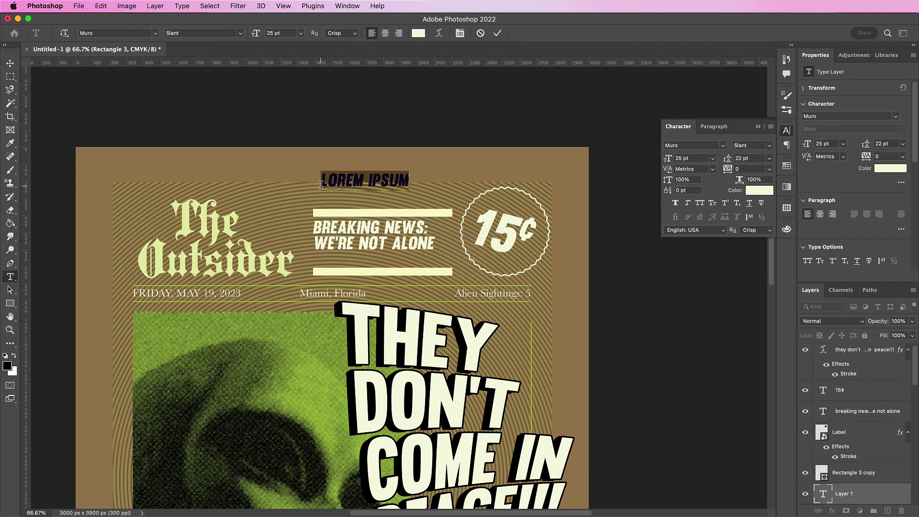
pyautogui.write('STORY AND PHOTOS INSIDE')
pyautogui.hotkey('ctrl', 'a')
pyautogui.click(689, 158)
pyautogui.write('16')
pyautogui.press('Return')
pyautogui.press('Escape')
pyautogui.press('v')
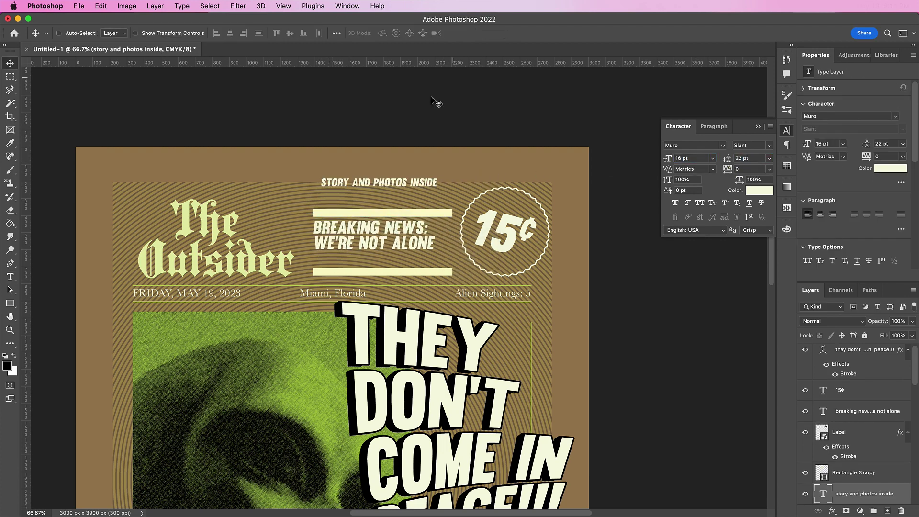
pyautogui.moveTo(435, 102); pyautogui.dragTo(428, 178)
# Step: Set the text colour to pale green #e0eea0
pyautogui.click(759, 190)
pyautogui.press('Escape')
pyautogui.click(867, 410)
pyautogui.click(759, 190)
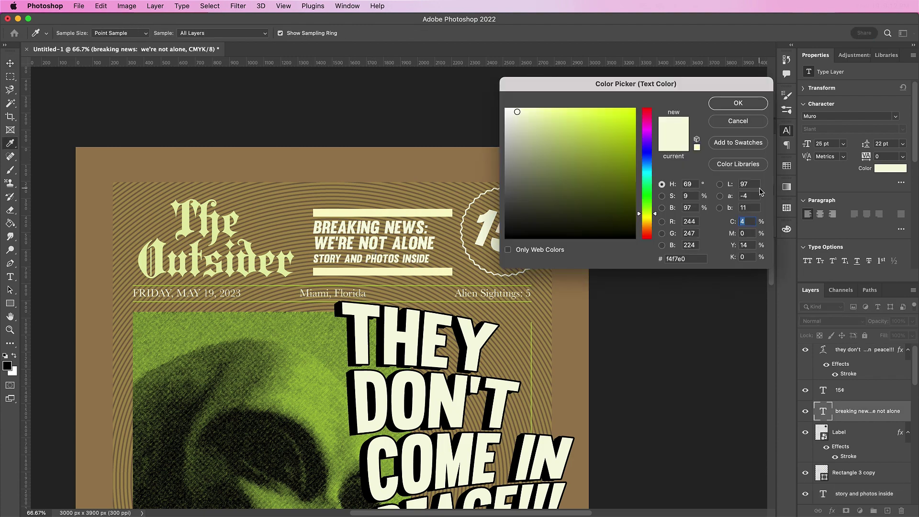
pyautogui.click(685, 259)
pyautogui.write('e0eea0')
pyautogui.press('Return')
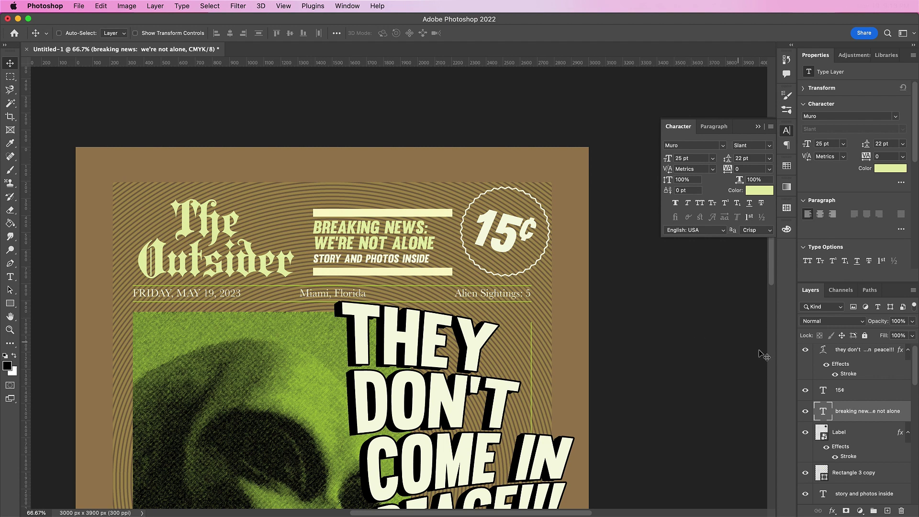
# Step: Group all layers from the headline down to Halftone into a group named 'Art'
pyautogui.scroll(1, 857, 404)
pyautogui.click(851, 357)
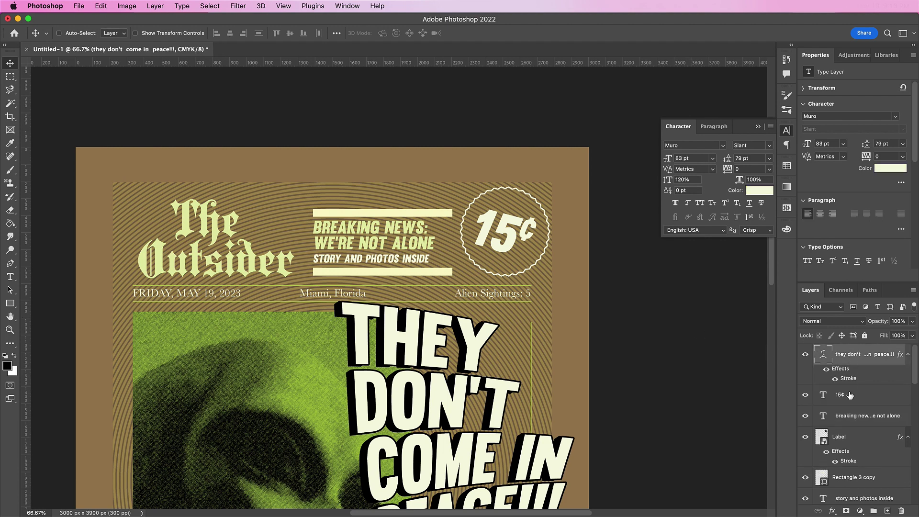
pyautogui.scroll(-5, 863, 423)
pyautogui.keyDown('shift'); pyautogui.click(867, 455); pyautogui.keyUp('shift')
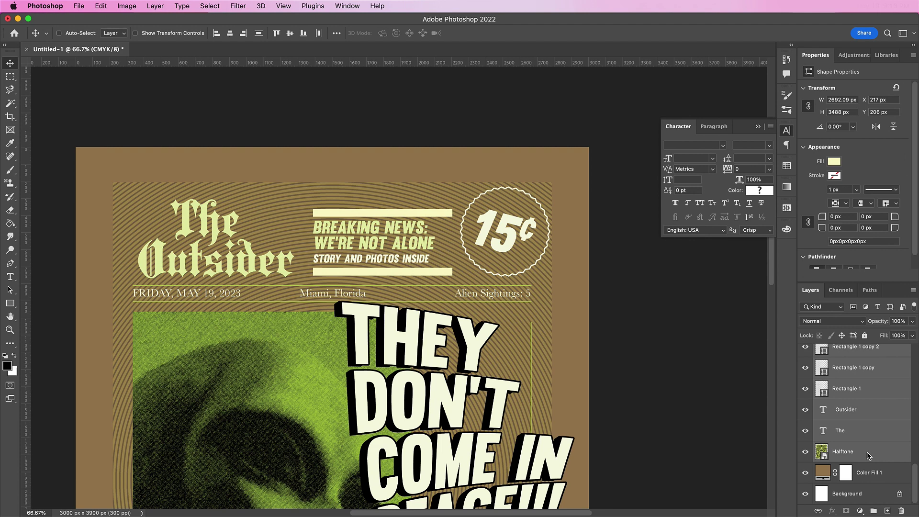
pyautogui.click(873, 511)
pyautogui.doubleClick(843, 350)
pyautogui.write('Art')
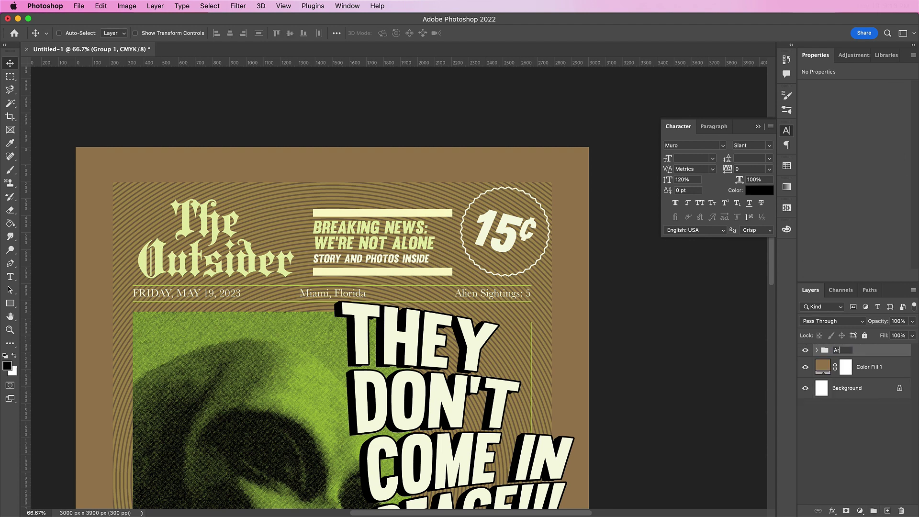
pyautogui.press('Return')
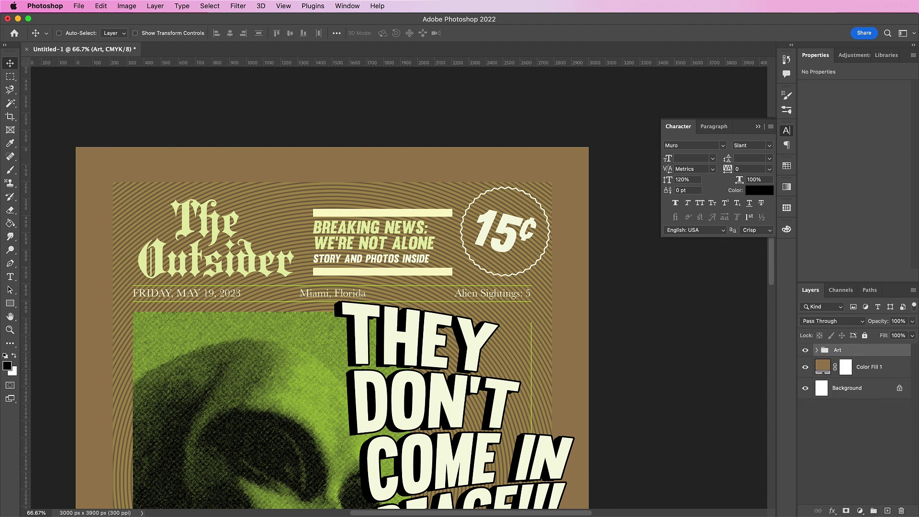
# Step: Duplicate the Halftone layer and place the copy above the Art group
pyautogui.click(816, 349)
pyautogui.click(873, 453)
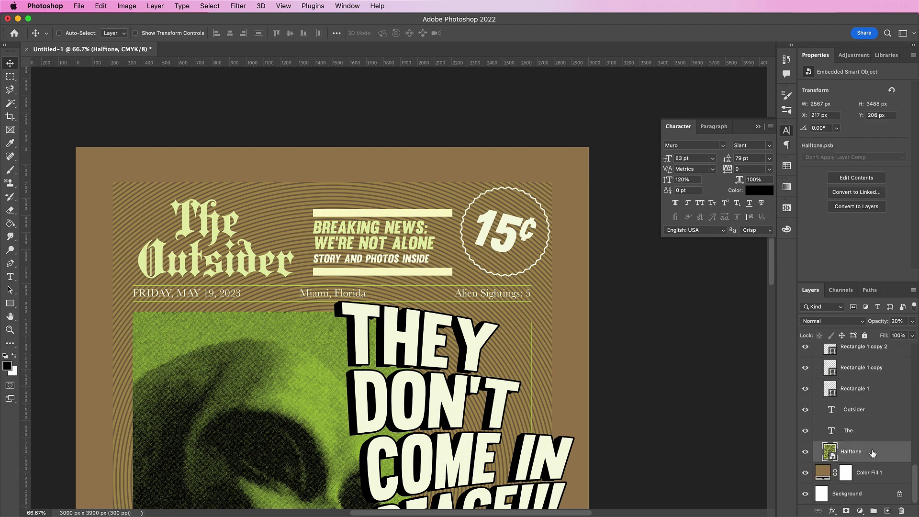
pyautogui.press('super+j')
pyautogui.moveTo(883, 455); pyautogui.dragTo(877, 348)
# Step: Clip the Halftone copy layer to the Art group as a clipping mask
pyautogui.click(817, 371)
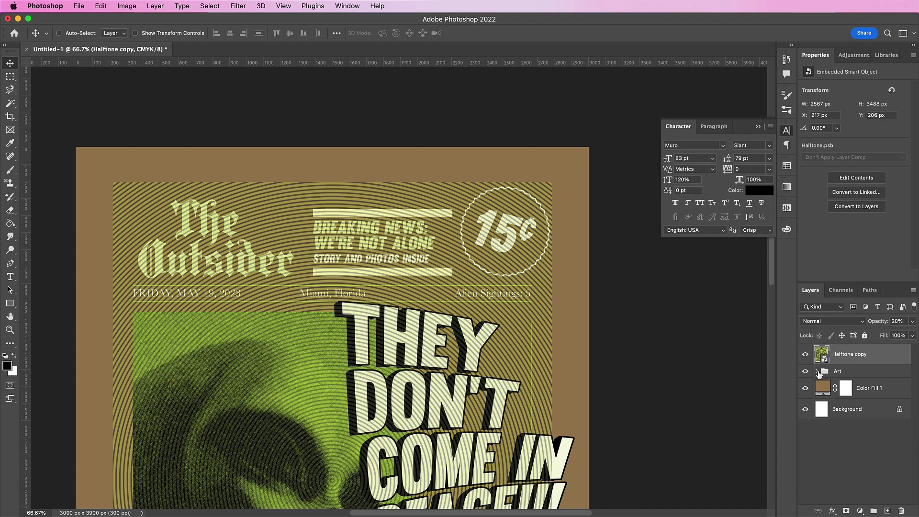
pyautogui.rightClick(887, 360)
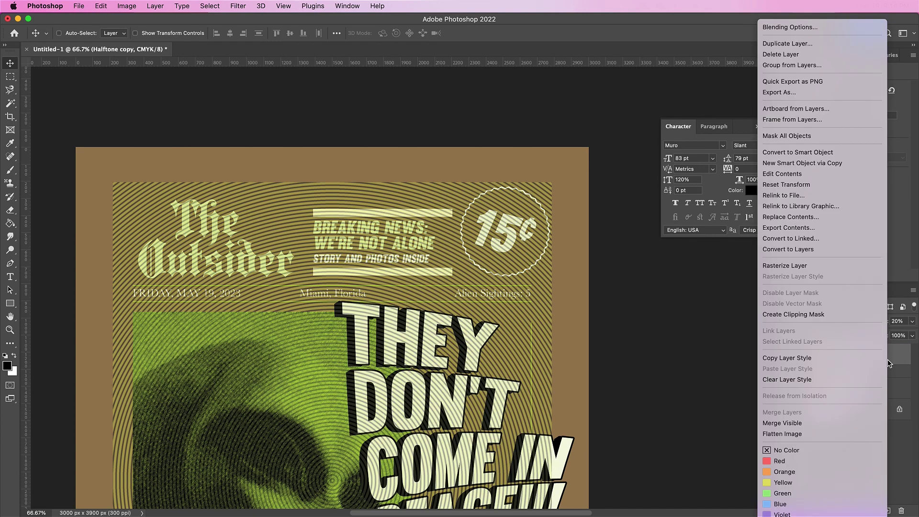
pyautogui.click(802, 315)
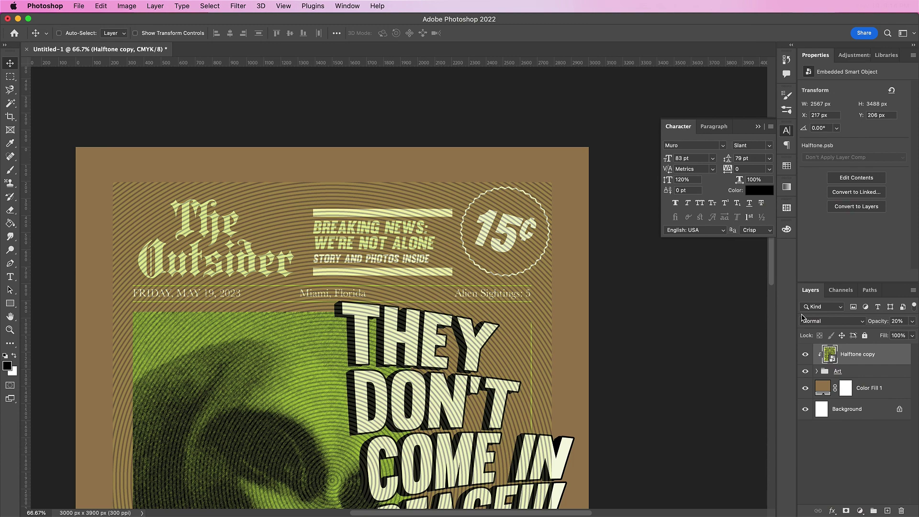
# Step: Set the Halftone copy to Dissolve blend mode at 10% opacity
pyautogui.click(814, 320)
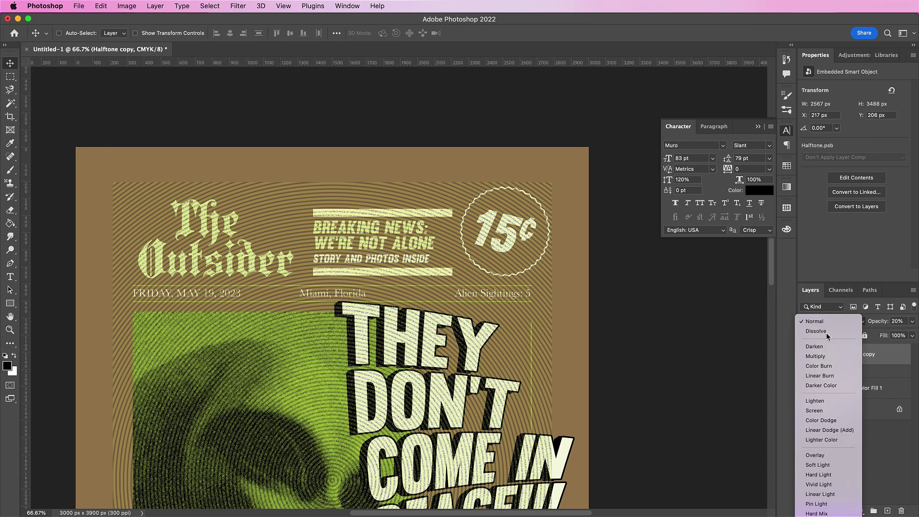
pyautogui.click(828, 331)
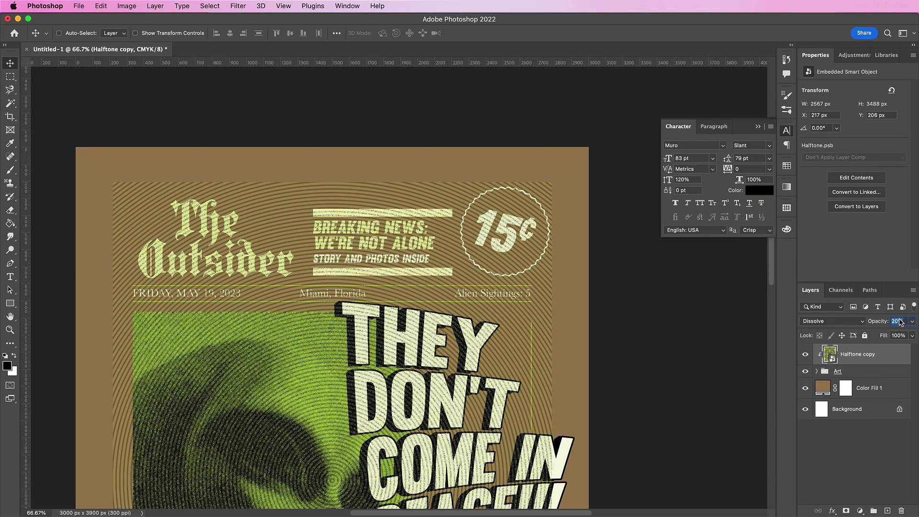
pyautogui.write('100')
pyautogui.press('Return')
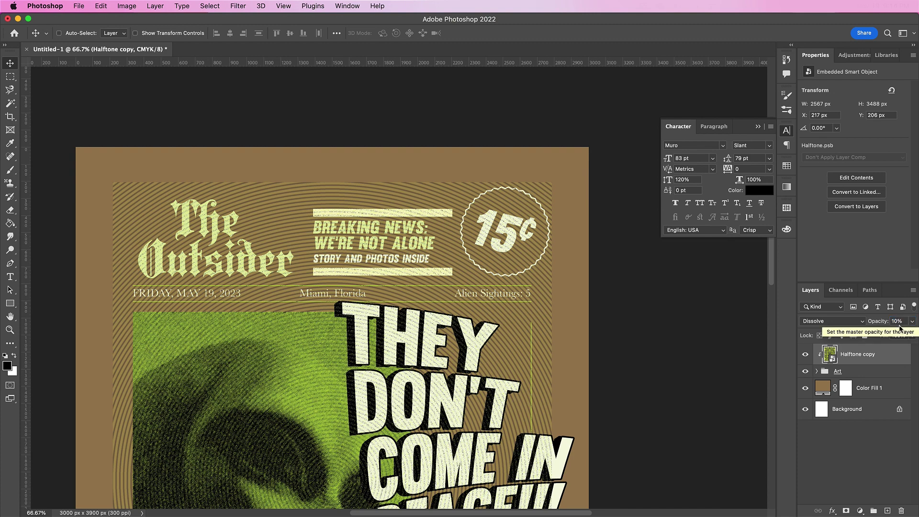
pyautogui.click(860, 510)
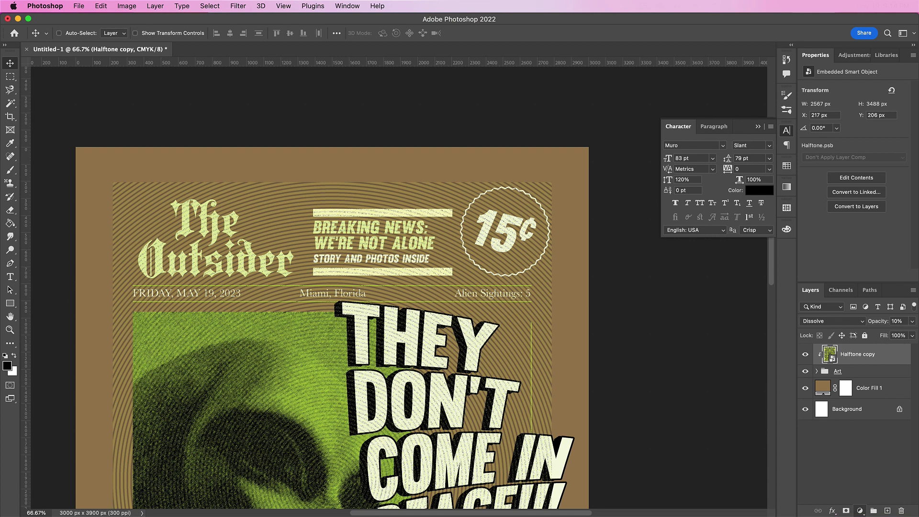
# Step: Add a Solid Color fill layer in lime #b3d93b
pyautogui.click(837, 445)
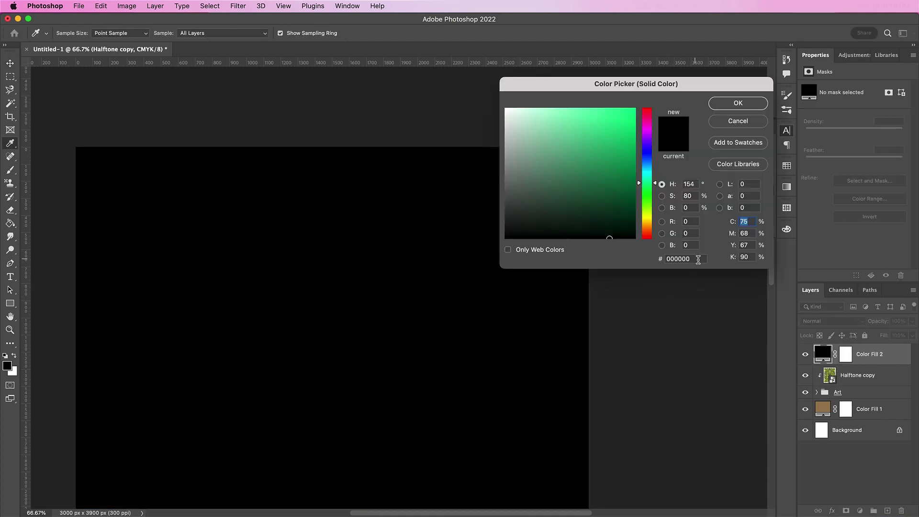
pyautogui.click(698, 259)
pyautogui.write('b3')
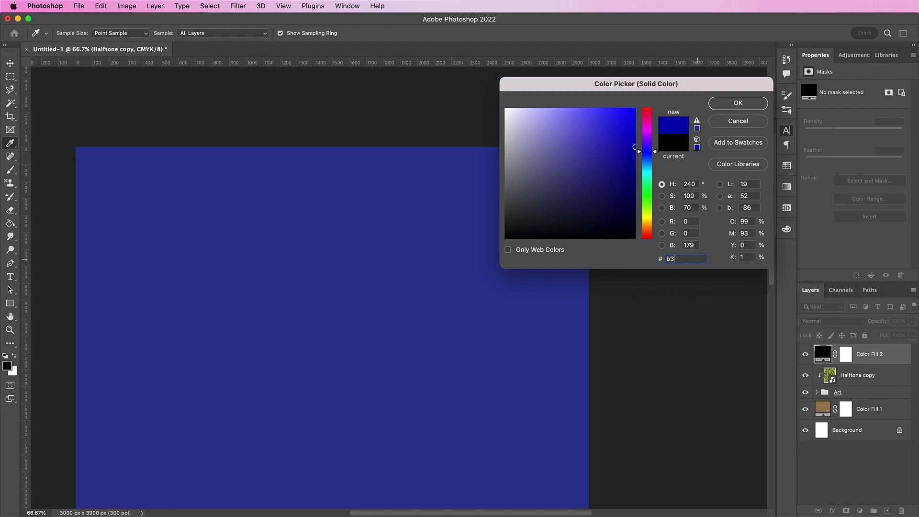
pyautogui.write('d')
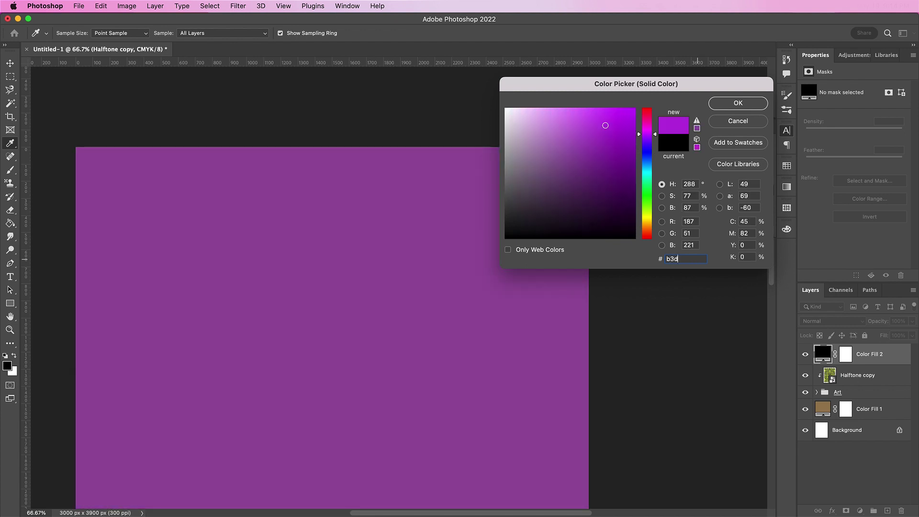
pyautogui.write('93b')
pyautogui.click(735, 104)
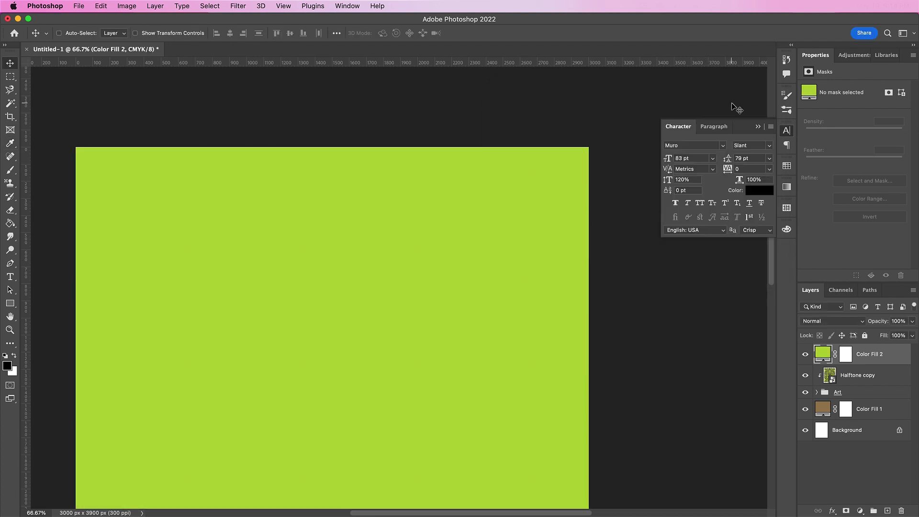
# Step: Clip the Color Fill 2 layer to the artwork and set it to Overlay blend mode
pyautogui.rightClick(872, 354)
pyautogui.click(789, 287)
pyautogui.click(819, 322)
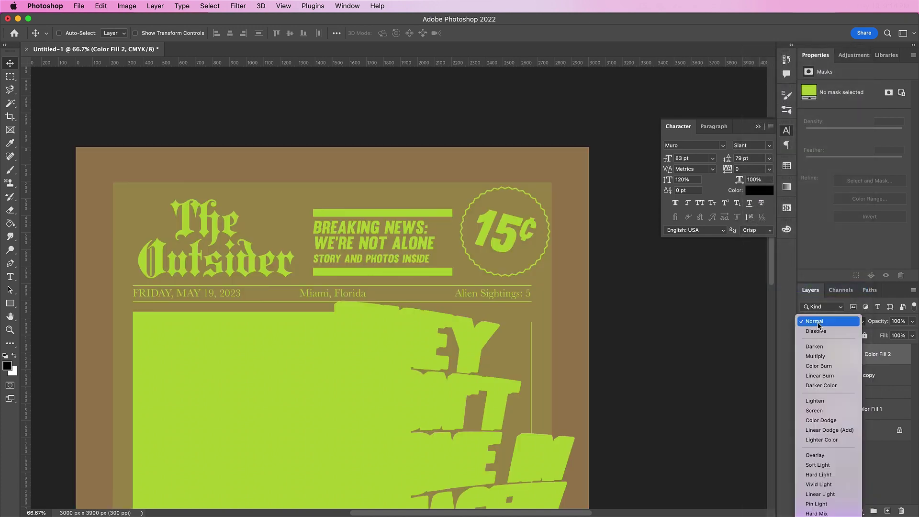
pyautogui.click(814, 454)
# Step: Zoom out until the whole lime-tinted poster fits in the window
pyautogui.press('super+minus')
pyautogui.press('super+minus')
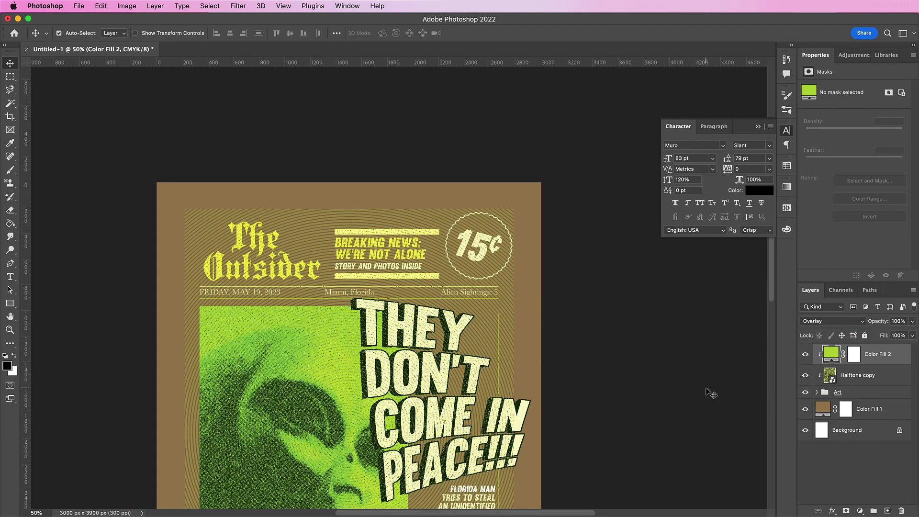